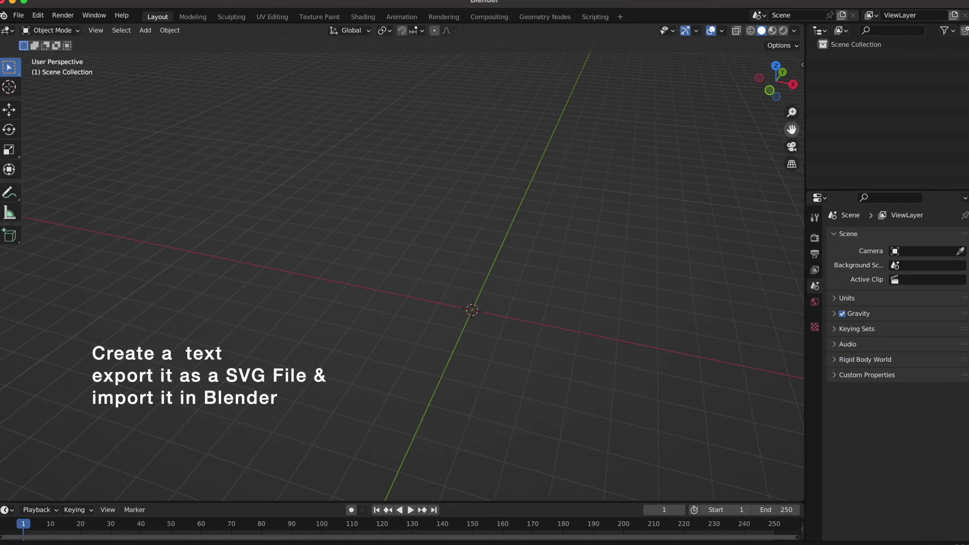
# Step: Import y2k-logo.svg into the scene as Scalable Vector Graphics curves
pyautogui.moveTo(791, 130); pyautogui.dragTo(133, 66)
pyautogui.click(19, 15)
pyautogui.moveTo(37, 169)
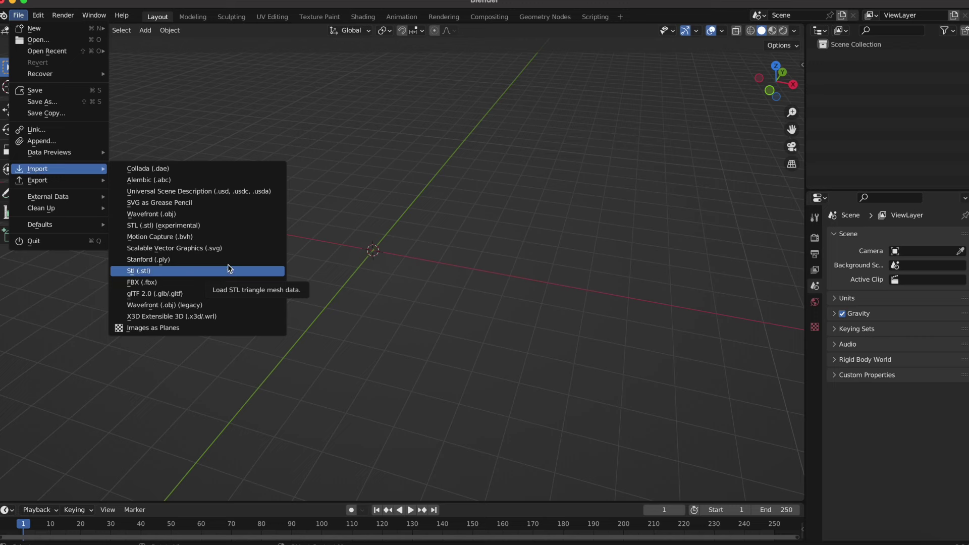
pyautogui.click(244, 249)
pyautogui.click(768, 442)
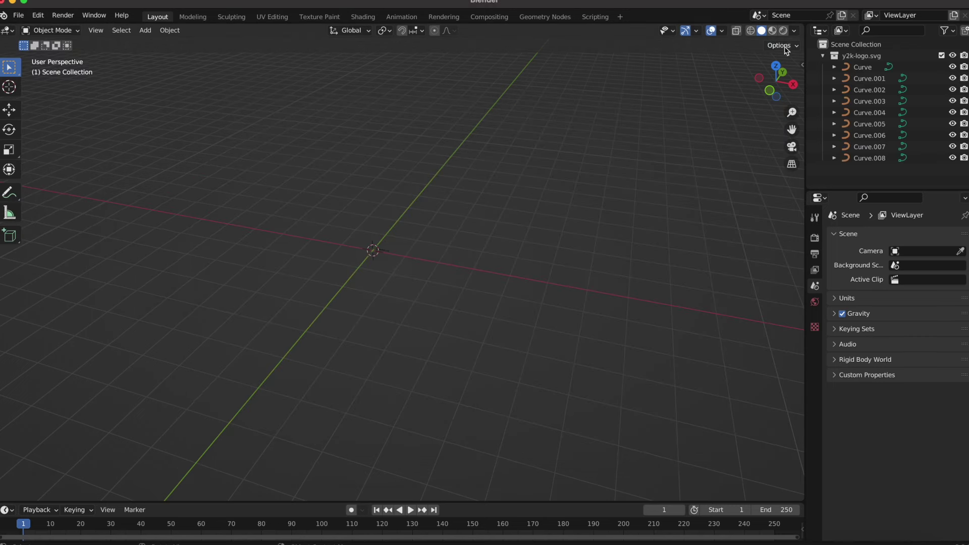
# Step: Select all the logo curves and scale them up about fifteenfold
pyautogui.click(874, 68)
pyautogui.keyDown('shift'); pyautogui.click(869, 158); pyautogui.keyUp('shift')
pyautogui.press('s')
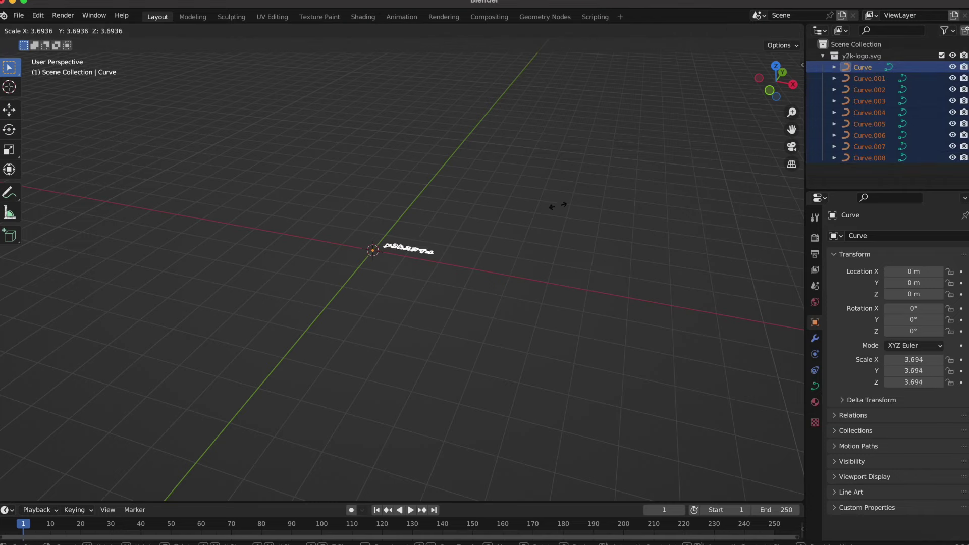
pyautogui.click(240, 70)
pyautogui.moveTo(493, 123); pyautogui.dragTo(491, 118, button='middle')
pyautogui.press('s')
pyautogui.click(686, 218)
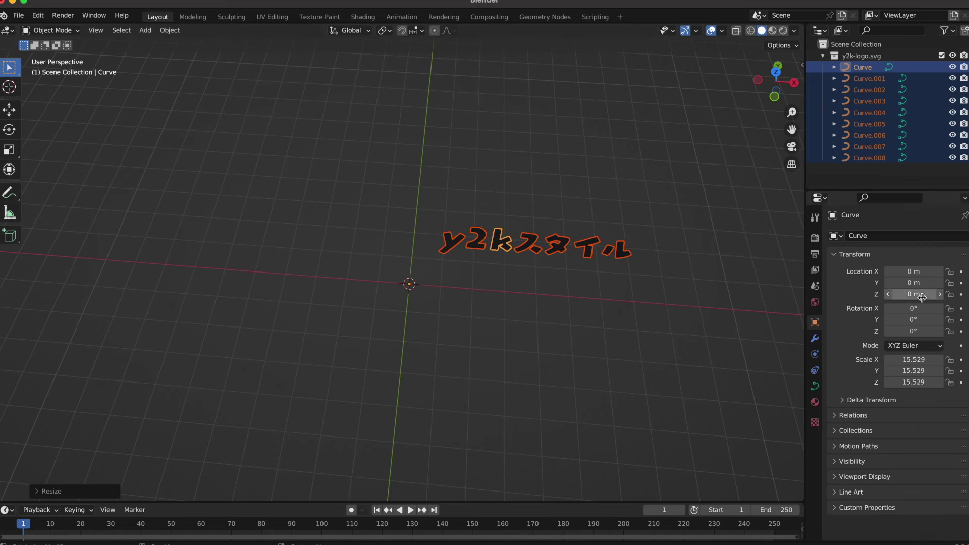
pyautogui.click(922, 309)
pyautogui.write('90')
# Step: Rotate the logo 90° on X to stand it upright, viewed from the front
pyautogui.hotkey('alt', 'Return')
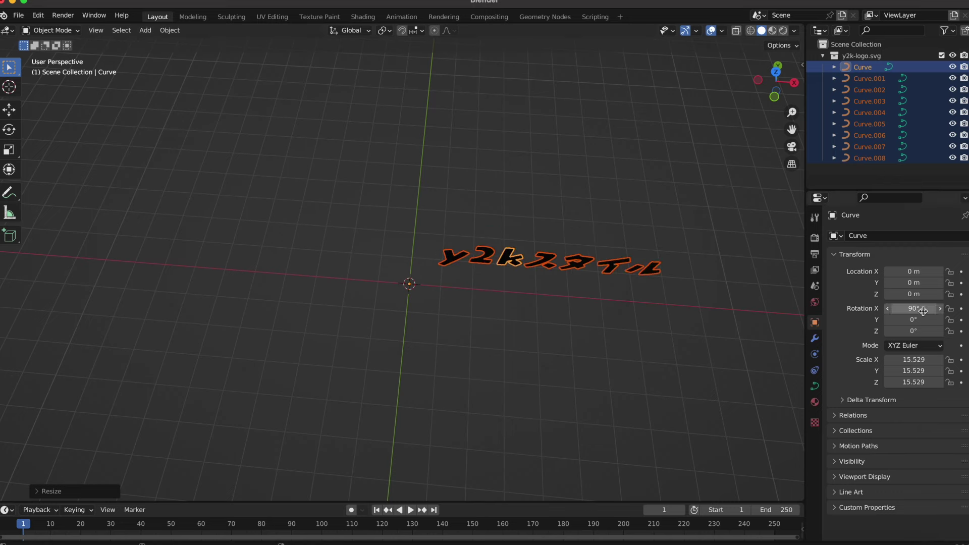
pyautogui.moveTo(651, 231); pyautogui.dragTo(649, 231, button='middle')
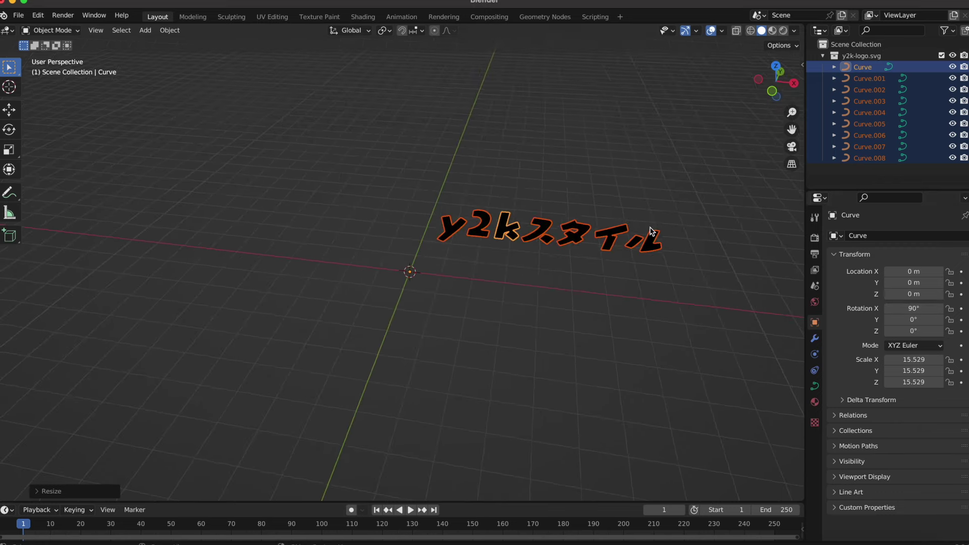
pyautogui.click(773, 92)
pyautogui.scroll(2, 672, 141)
pyautogui.click(182, 30)
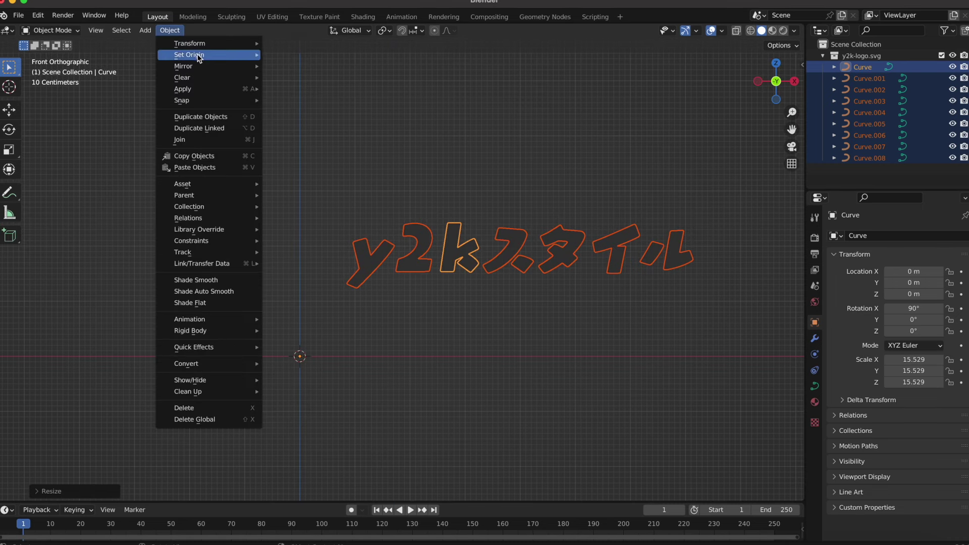
# Step: Join the logo letters into one object with its origin at the geometry centre
pyautogui.click(331, 68)
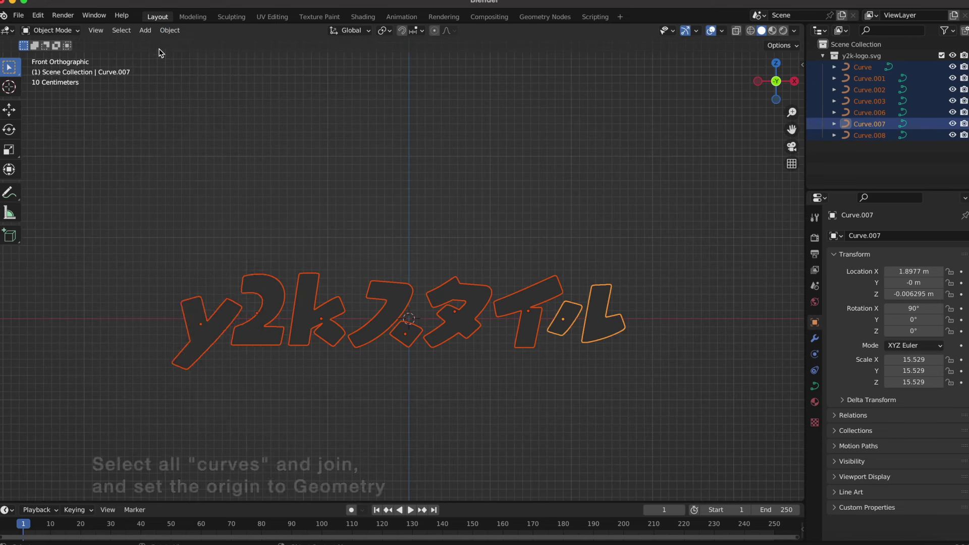
pyautogui.click(169, 30)
pyautogui.click(204, 144)
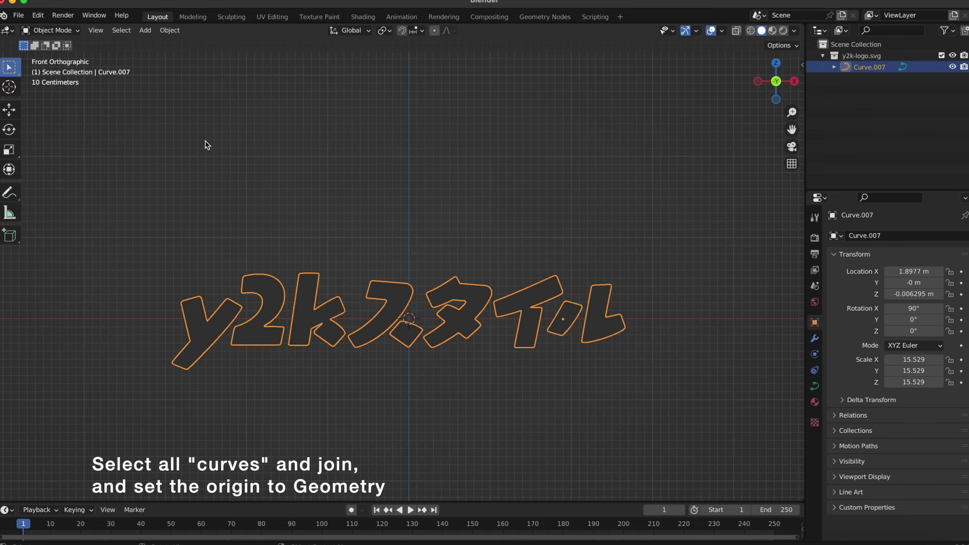
pyautogui.click(168, 32)
pyautogui.moveTo(190, 55)
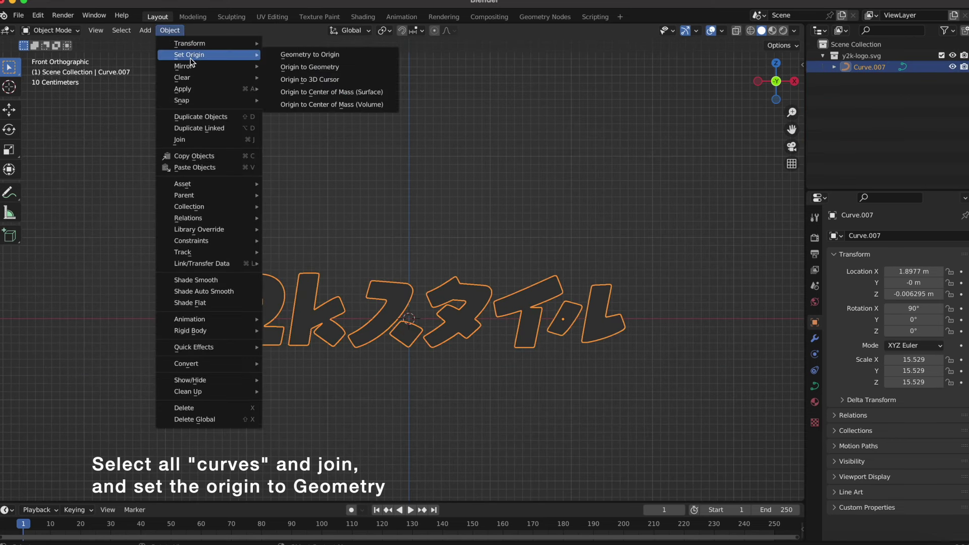
pyautogui.click(325, 67)
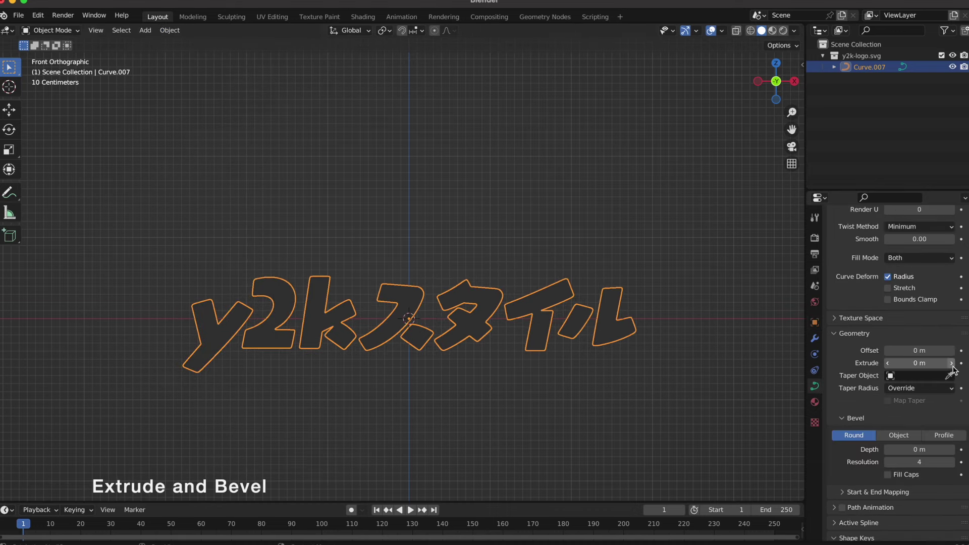
# Step: Give the logo 0.01 m extrusion and 0.003 m bevel depth, then duplicate it in place
pyautogui.click(952, 364)
pyautogui.moveTo(699, 333); pyautogui.dragTo(696, 335, button='middle')
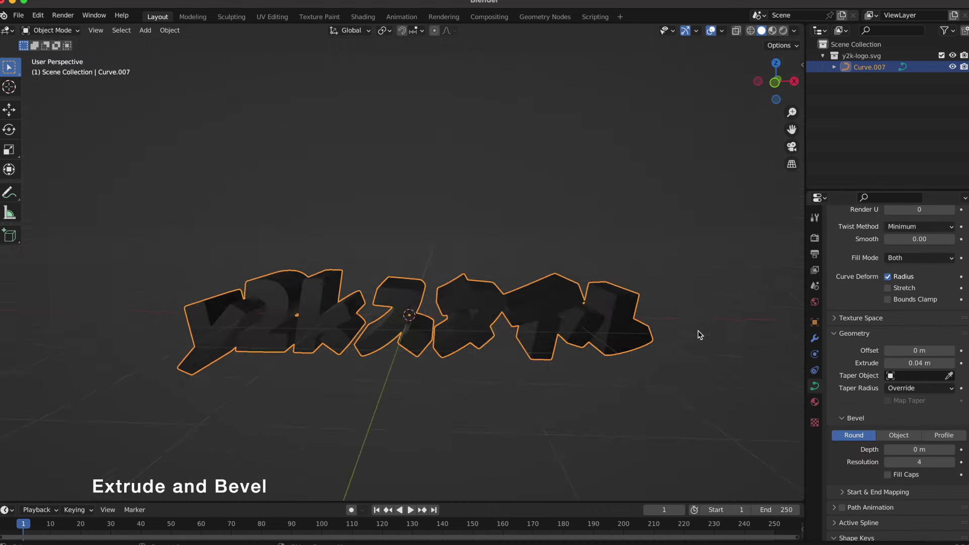
pyautogui.click(889, 364)
pyautogui.click(888, 364)
pyautogui.click(953, 449)
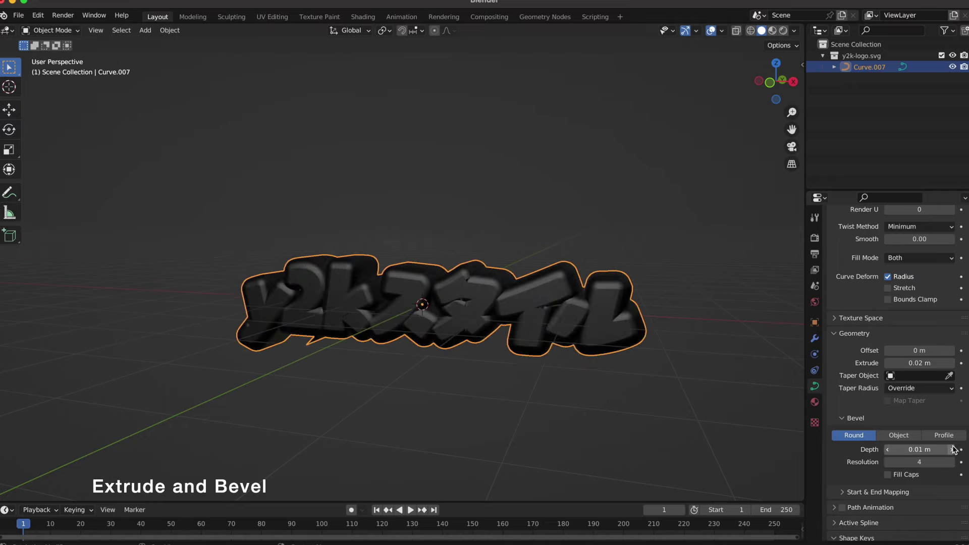
pyautogui.write('3')
pyautogui.press('Return')
pyautogui.click(888, 363)
pyautogui.moveTo(621, 303); pyautogui.dragTo(643, 275, button='middle')
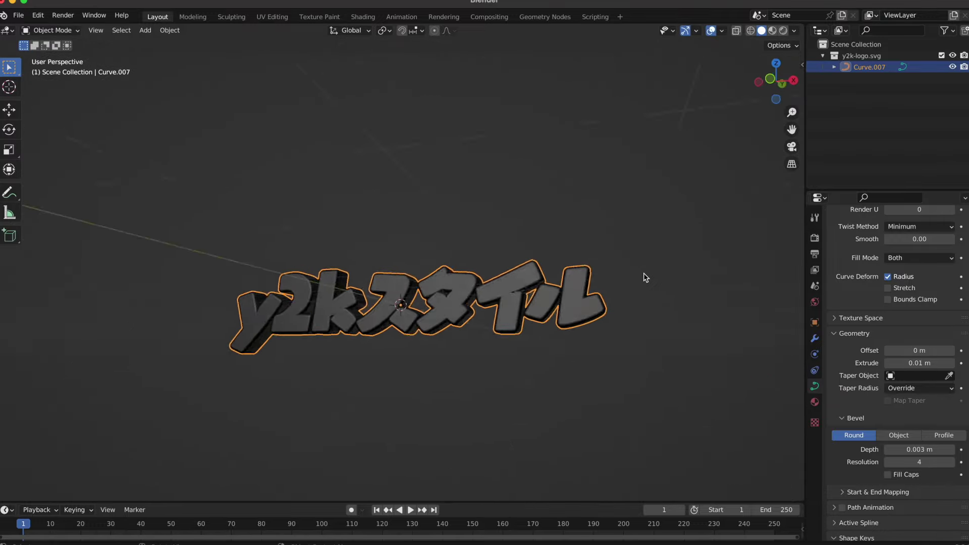
pyautogui.hotkey('shift', 'd')
pyautogui.rightClick(521, 284)
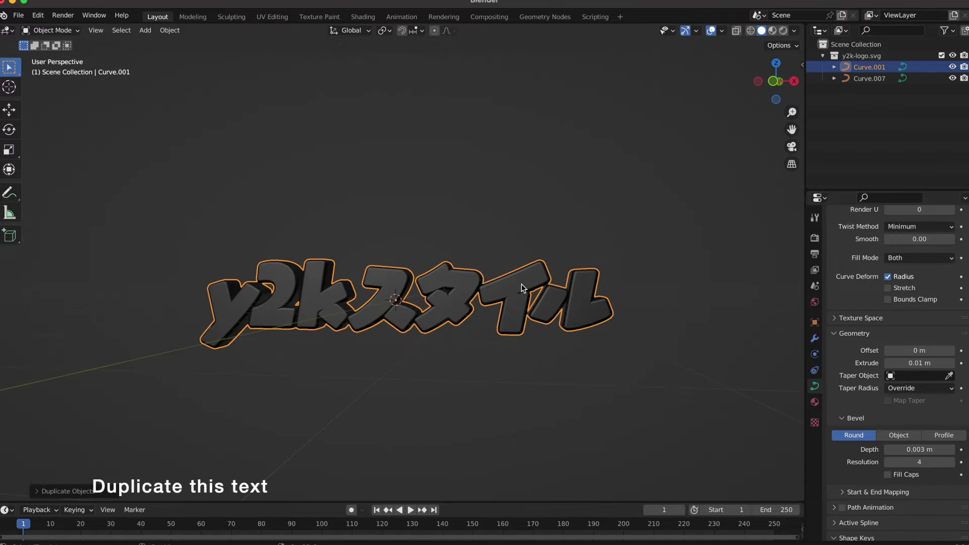
# Step: Set the duplicate's bevel depth to 0.007 m and its extrusion to 0 m
pyautogui.moveTo(954, 451); pyautogui.dragTo(962, 452)
pyautogui.moveTo(797, 323); pyautogui.dragTo(804, 372, button='middle')
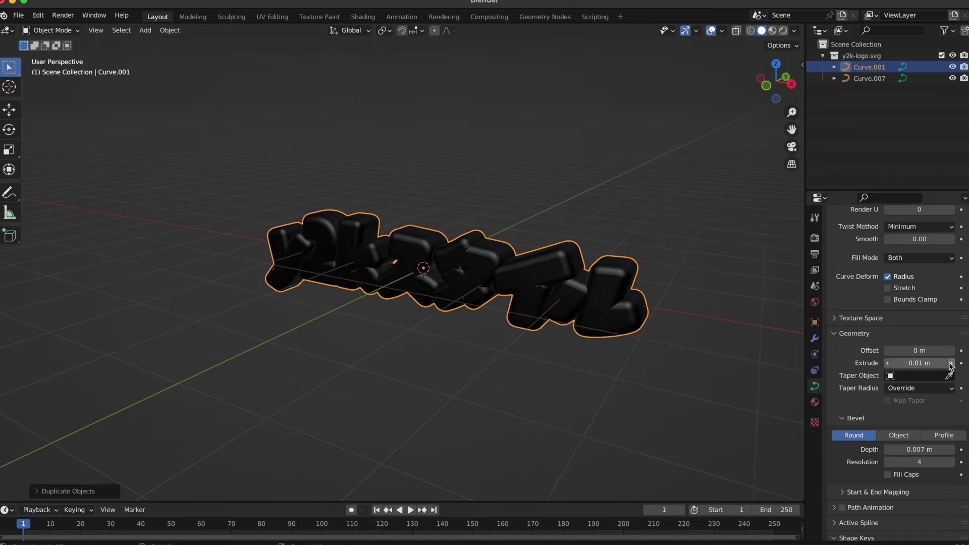
pyautogui.click(888, 363)
pyautogui.moveTo(656, 379); pyautogui.dragTo(656, 379, button='middle')
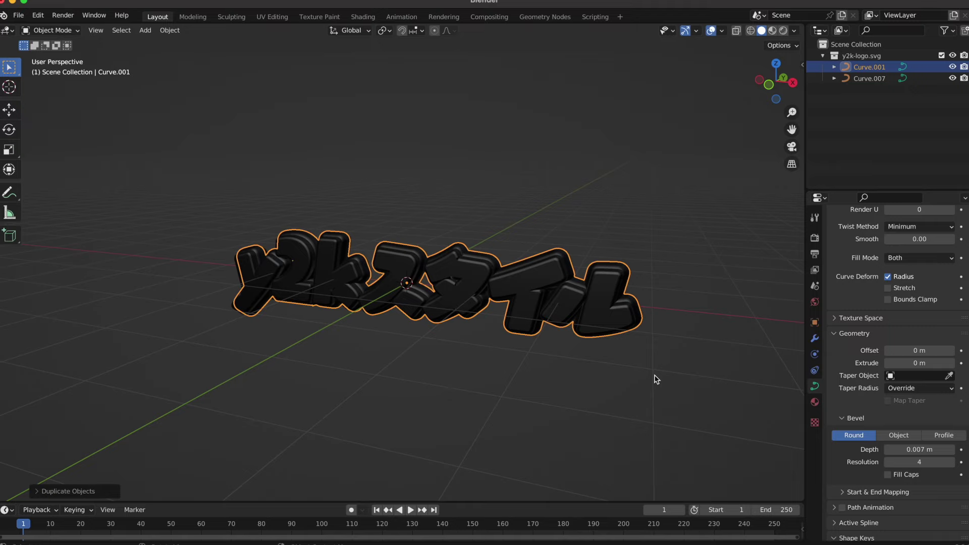
pyautogui.click(684, 296)
pyautogui.moveTo(684, 296); pyautogui.dragTo(635, 291, button='middle')
pyautogui.click(633, 288)
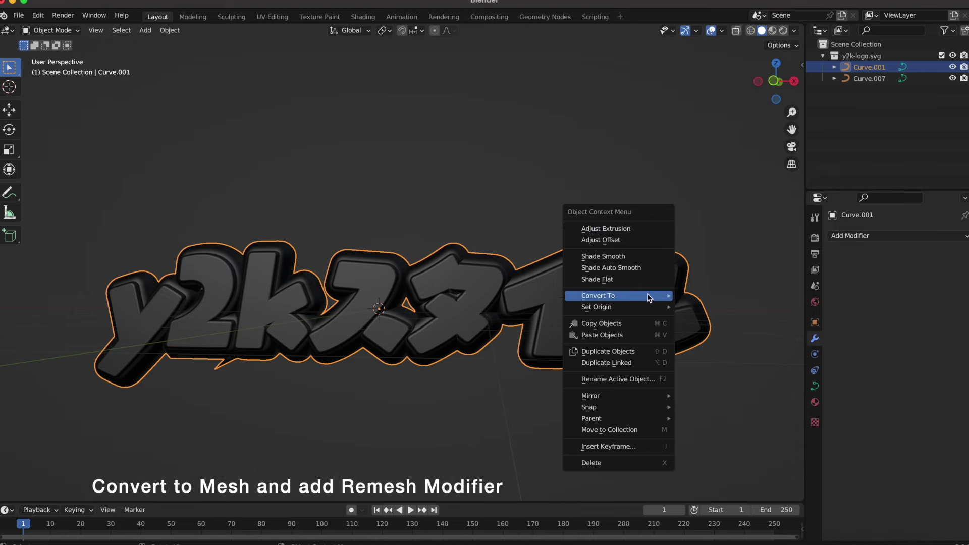
# Step: Convert the outline copy to a mesh and apply a Voxel Remesh at 0.00202 m
pyautogui.click(700, 313)
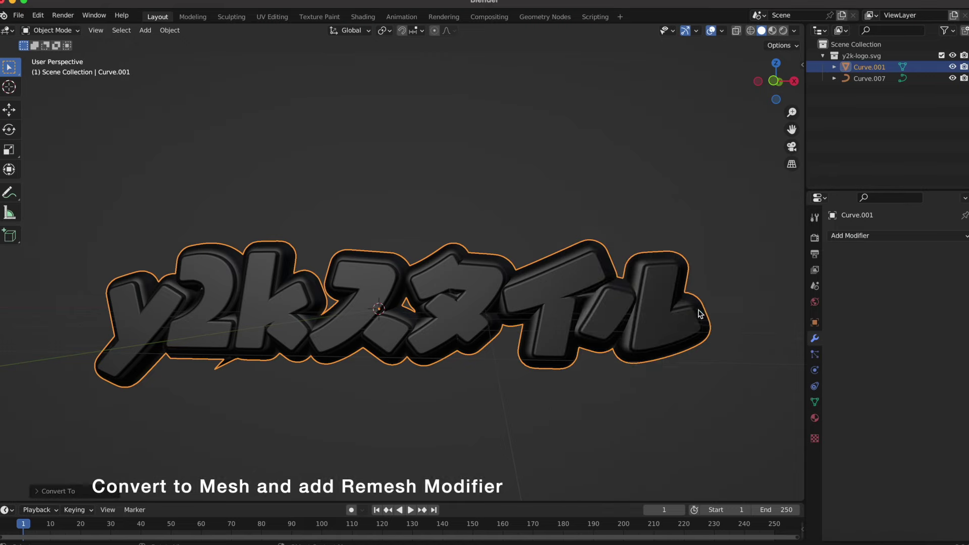
pyautogui.click(856, 235)
pyautogui.click(760, 396)
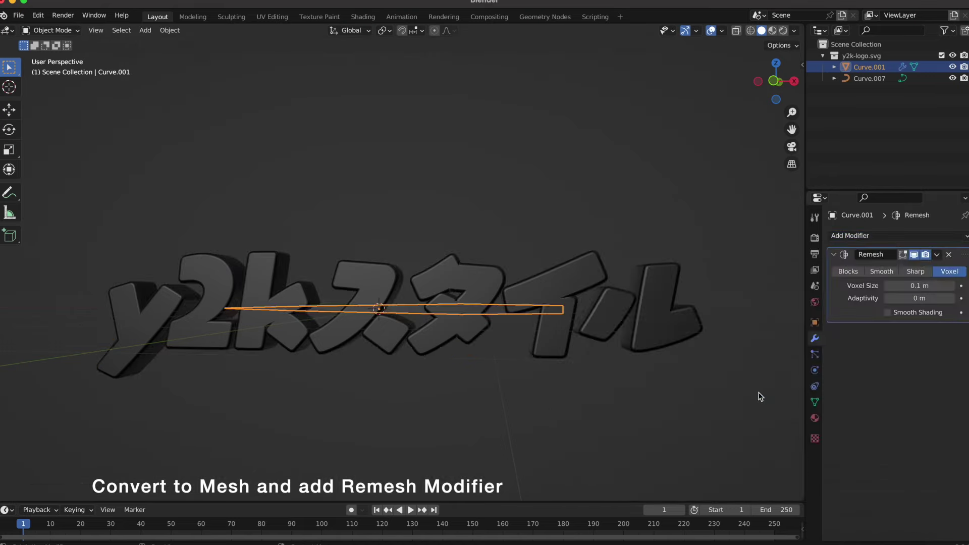
pyautogui.moveTo(919, 286); pyautogui.dragTo(874, 286)
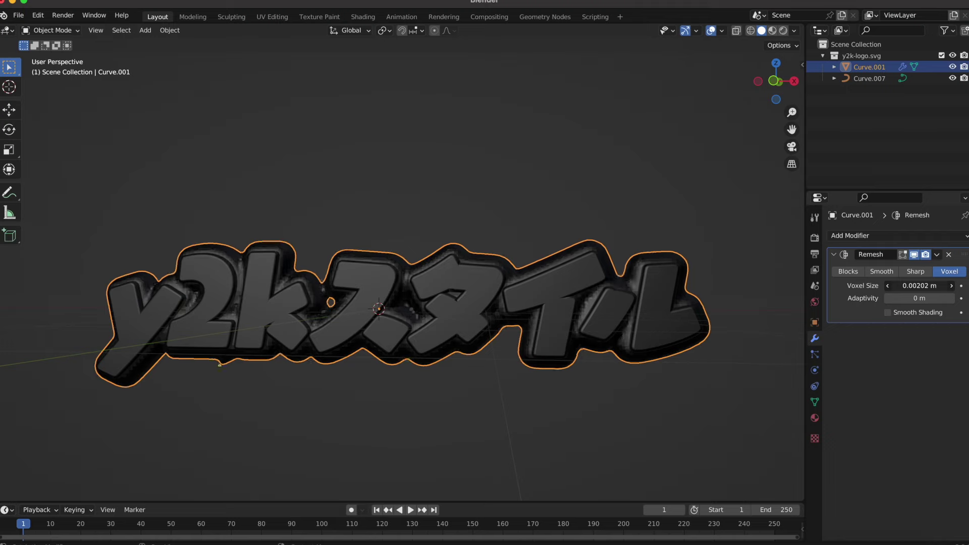
pyautogui.click(937, 254)
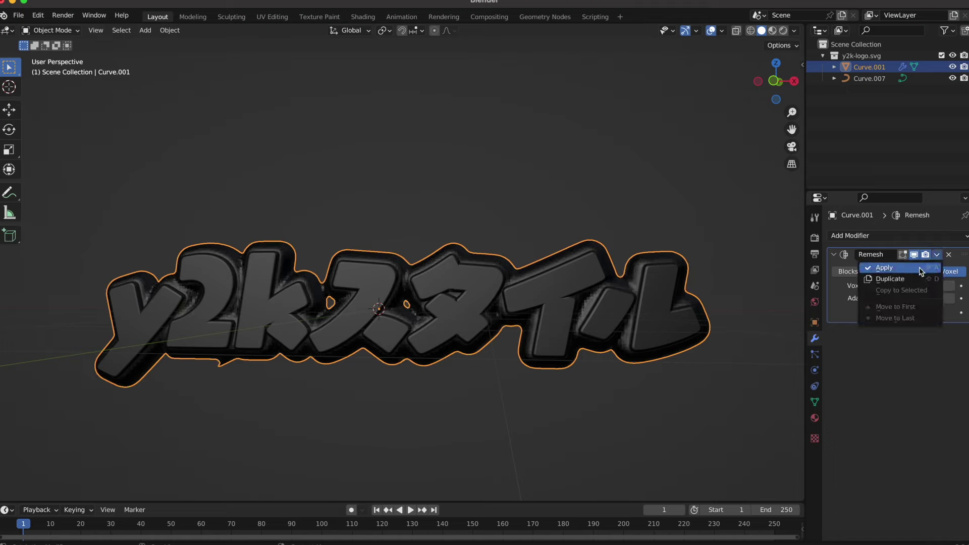
pyautogui.click(921, 272)
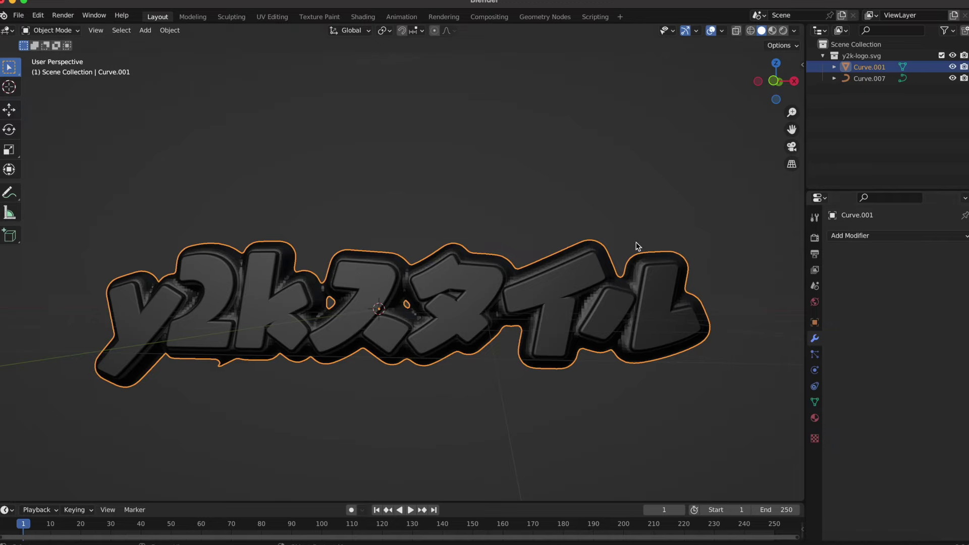
pyautogui.moveTo(637, 246); pyautogui.dragTo(637, 246, button='middle')
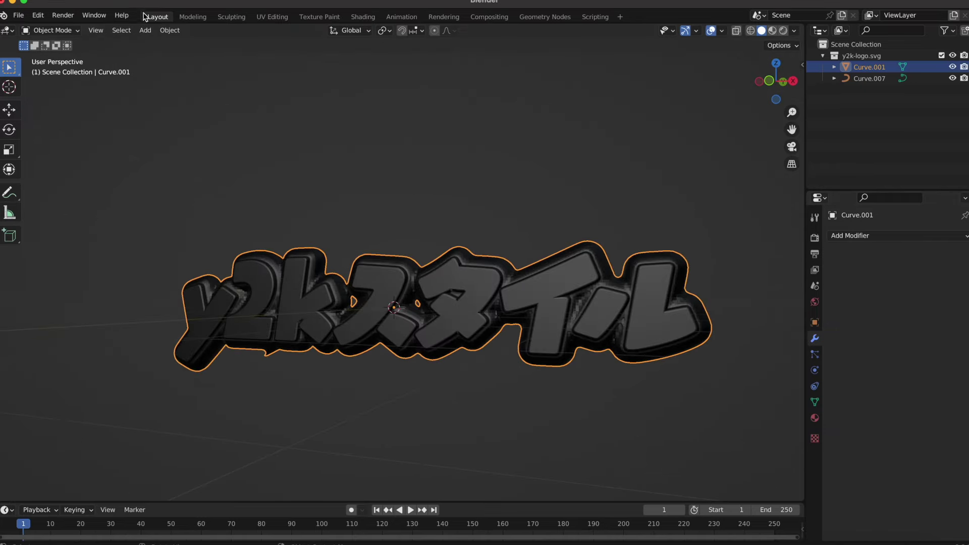
# Step: In Sculpt Mode, smooth the rough area between '2' and 'k' at 0.168 strength
pyautogui.click(50, 30)
pyautogui.click(50, 71)
pyautogui.moveTo(167, 207); pyautogui.dragTo(152, 212, button='middle')
pyautogui.click(9, 246)
pyautogui.moveTo(237, 45); pyautogui.dragTo(222, 46)
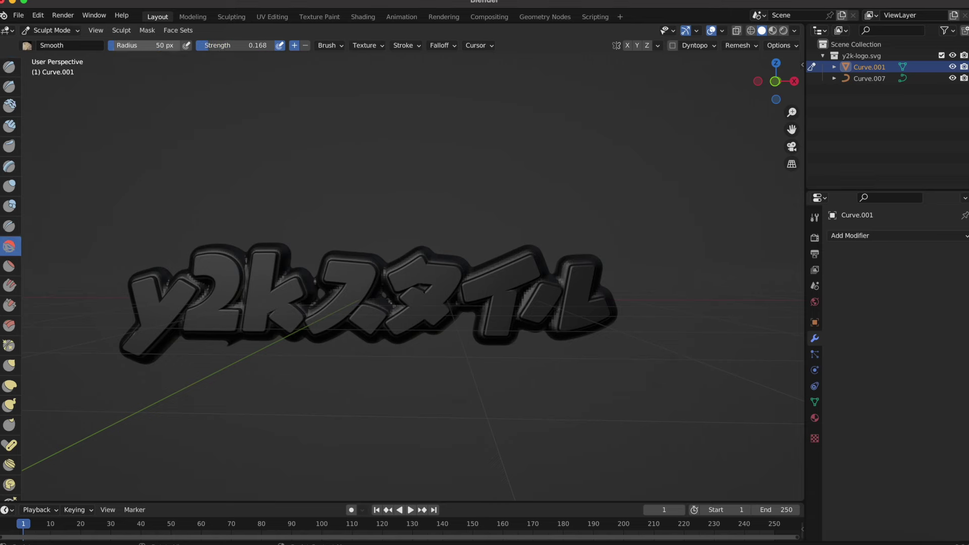
pyautogui.click(776, 81)
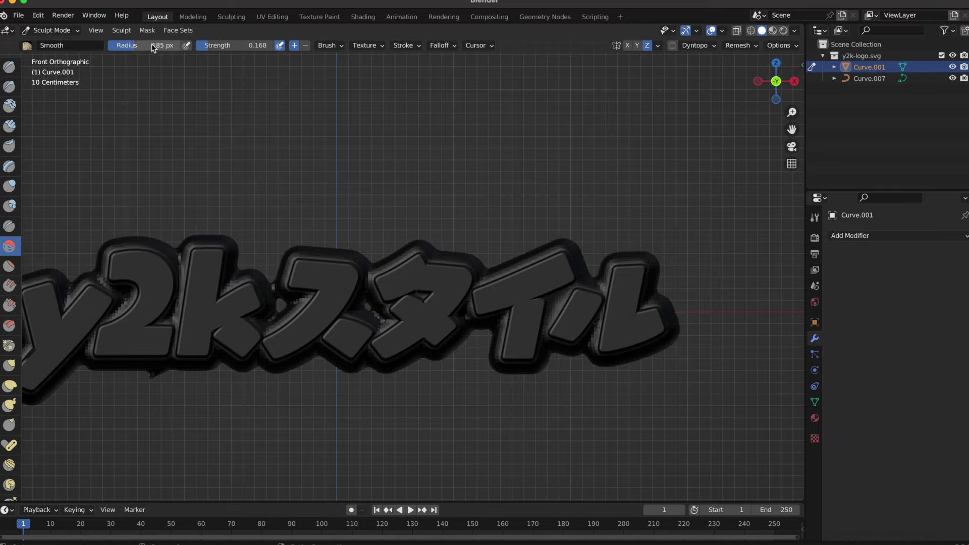
pyautogui.moveTo(204, 283); pyautogui.dragTo(180, 270)
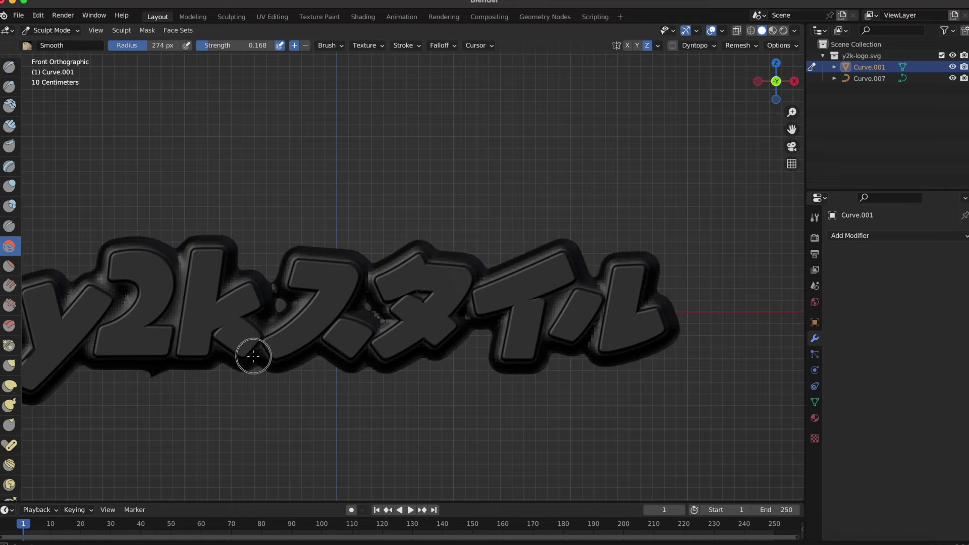
pyautogui.scroll(-1, 367, 303)
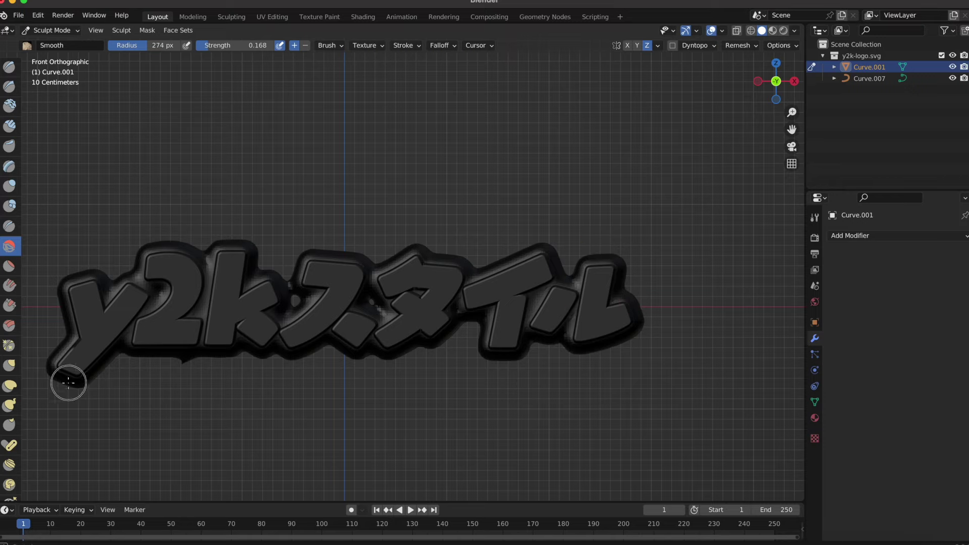
# Step: Inflate the lettering along its lower edge with the Inflate/Deflate brush
pyautogui.moveTo(124, 171)
pyautogui.mouseDown(button='middle')
pyautogui.moveTo(134, 169)
pyautogui.moveTo(130, 184)
pyautogui.mouseUp(button='middle')
pyautogui.moveTo(787, 207); pyautogui.dragTo(528, 169, button='middle')
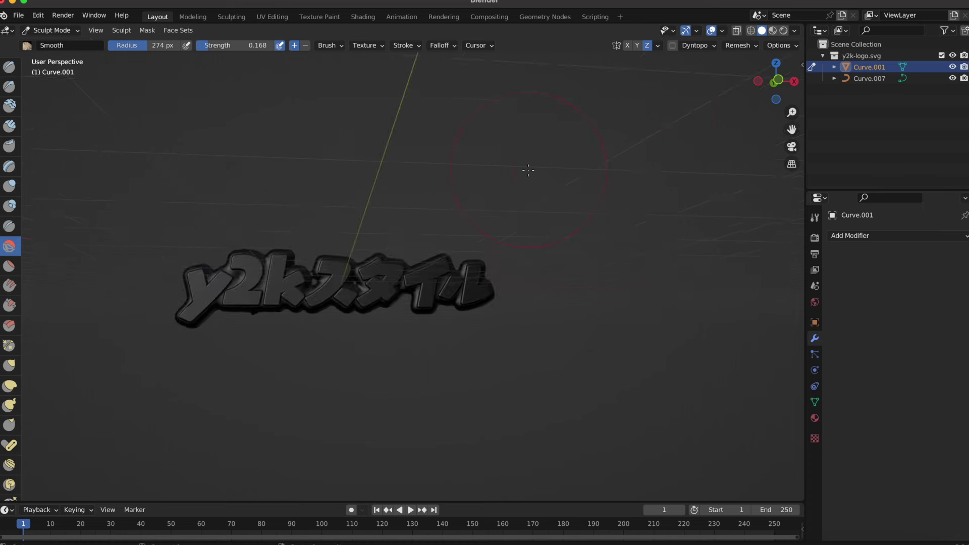
pyautogui.click(778, 81)
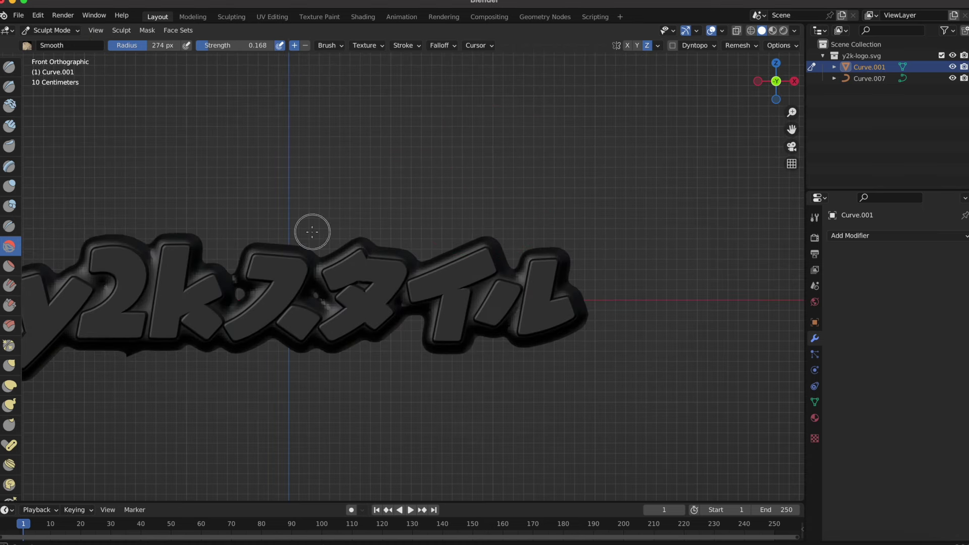
pyautogui.click(10, 186)
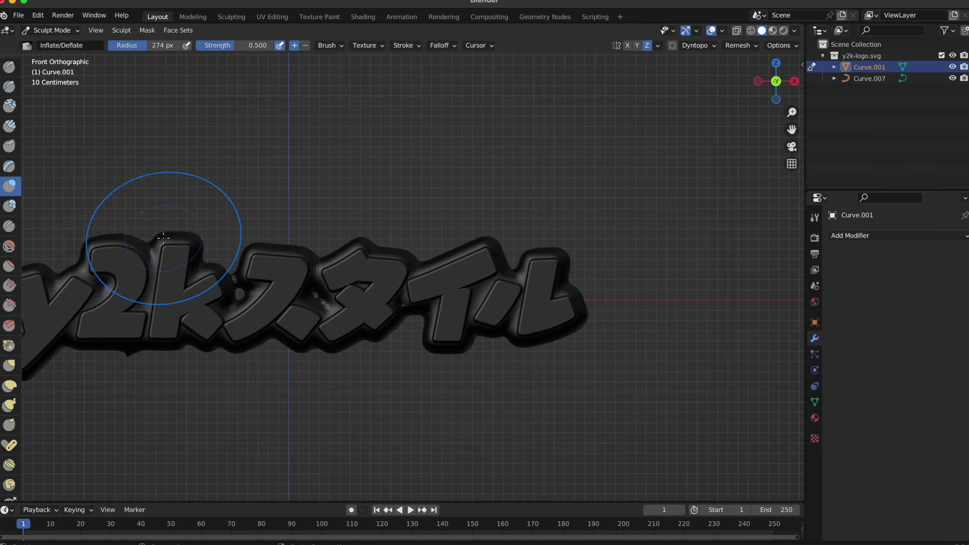
pyautogui.moveTo(67, 269)
pyautogui.mouseDown()
pyautogui.moveTo(302, 347)
pyautogui.moveTo(426, 346)
pyautogui.moveTo(579, 307)
pyautogui.moveTo(565, 296)
pyautogui.mouseUp()
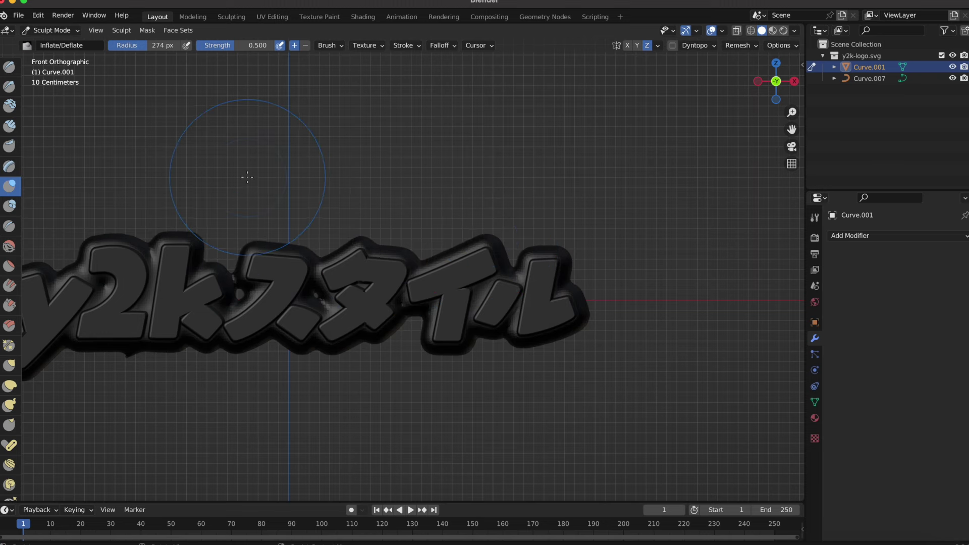
pyautogui.scroll(-1, 779, 147)
pyautogui.scroll(1, 101, 217)
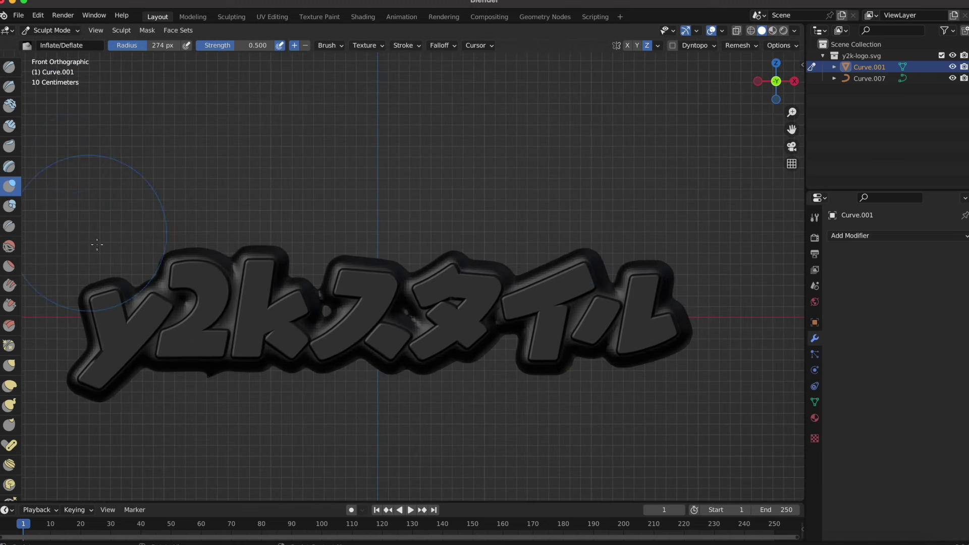
# Step: Return to Object Mode, shade the logo smooth, and deselect it
pyautogui.click(53, 30)
pyautogui.rightClick(222, 233)
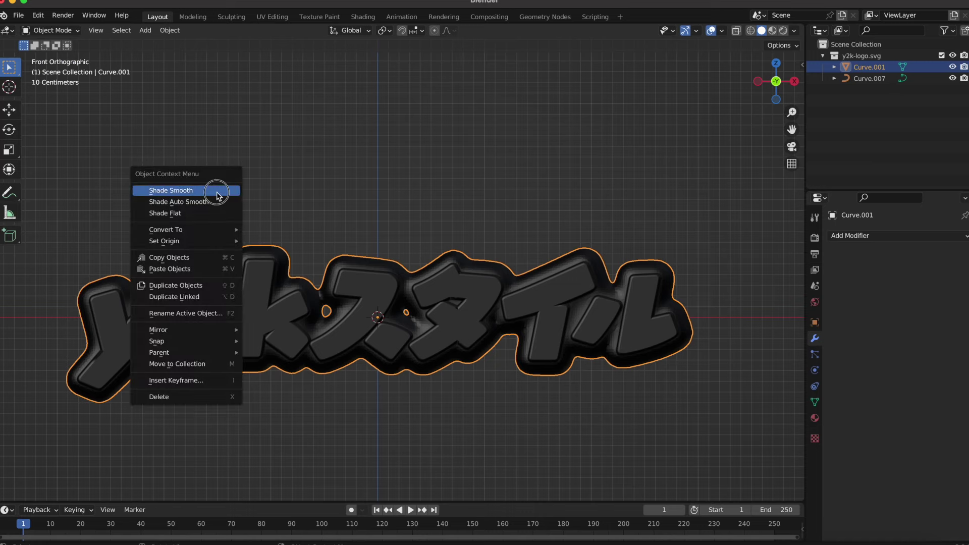
pyautogui.click(218, 196)
pyautogui.click(334, 204)
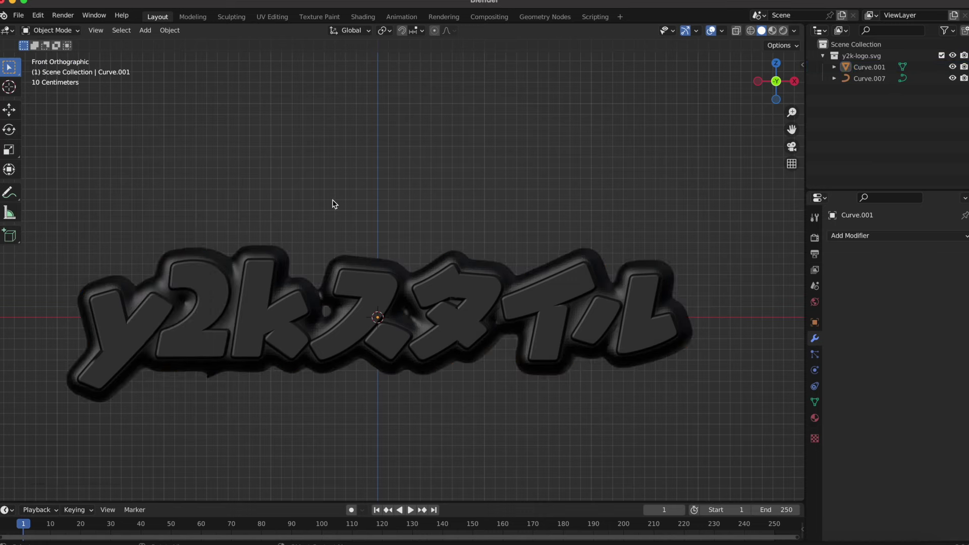
pyautogui.click(353, 277)
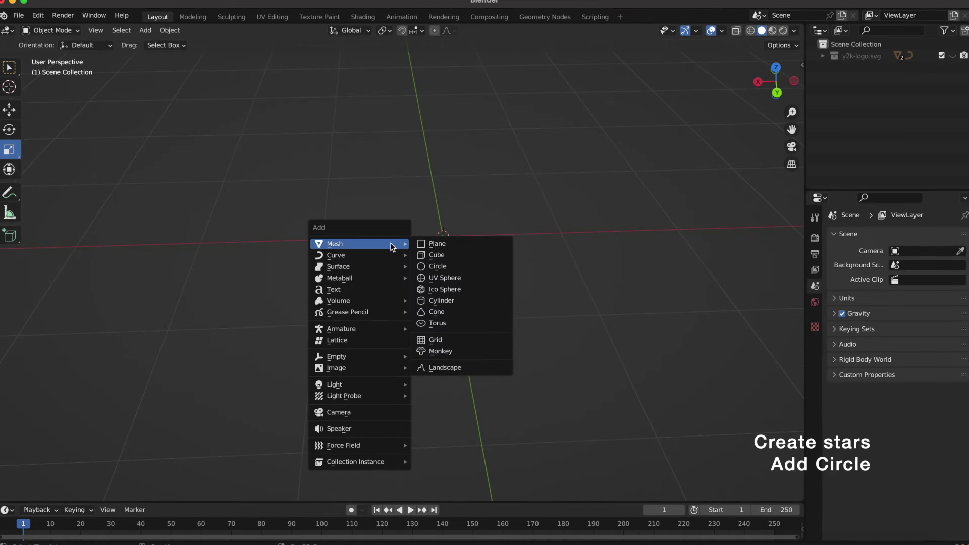
# Step: Add a 10-vertex circle mesh and enter Edit Mode
pyautogui.click(438, 263)
pyautogui.click(152, 368)
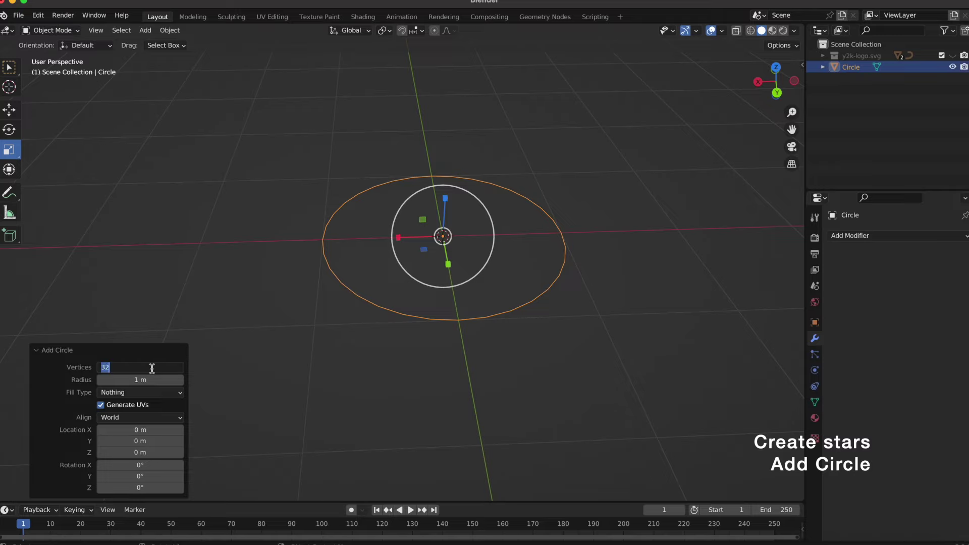
pyautogui.write('10')
pyautogui.press('Return')
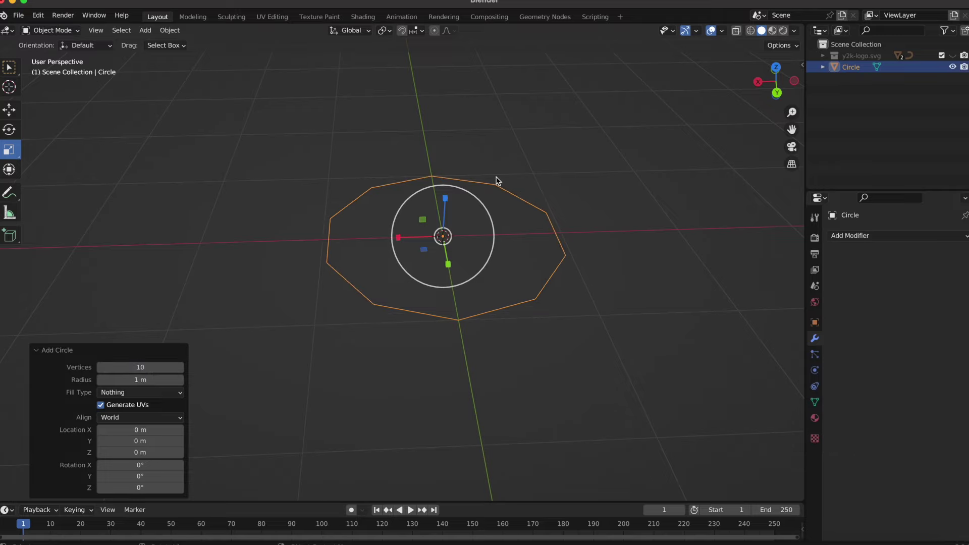
pyautogui.press('Tab')
pyautogui.moveTo(494, 176); pyautogui.dragTo(411, 151, button='middle')
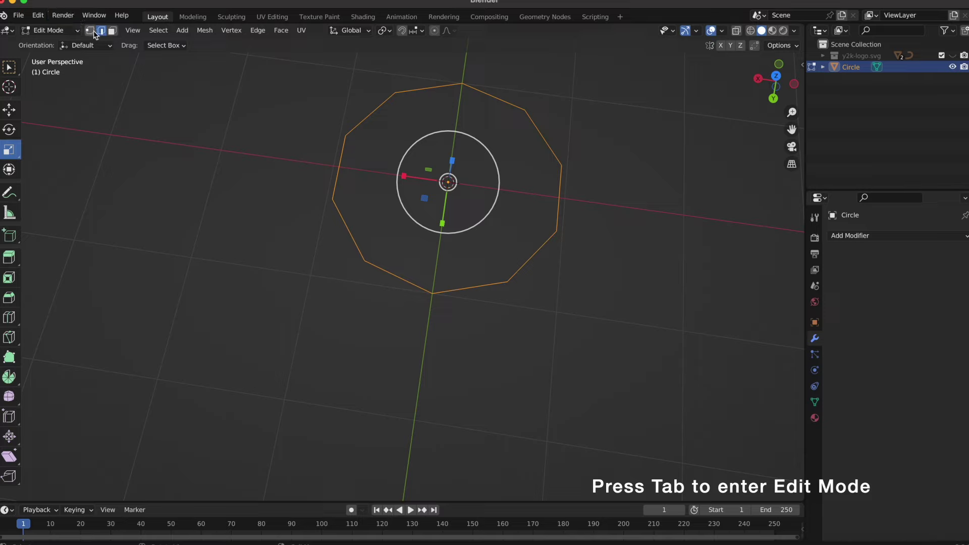
# Step: Scale every other vertex inward to 0.488 and fill the star outline with a face
pyautogui.click(395, 93)
pyautogui.keyDown('shift'); pyautogui.click(525, 111); pyautogui.keyUp('shift')
pyautogui.keyDown('shift'); pyautogui.click(556, 231); pyautogui.keyUp('shift')
pyautogui.keyDown('shift'); pyautogui.click(439, 295); pyautogui.keyUp('shift')
pyautogui.keyDown('shift'); pyautogui.click(334, 203); pyautogui.keyUp('shift')
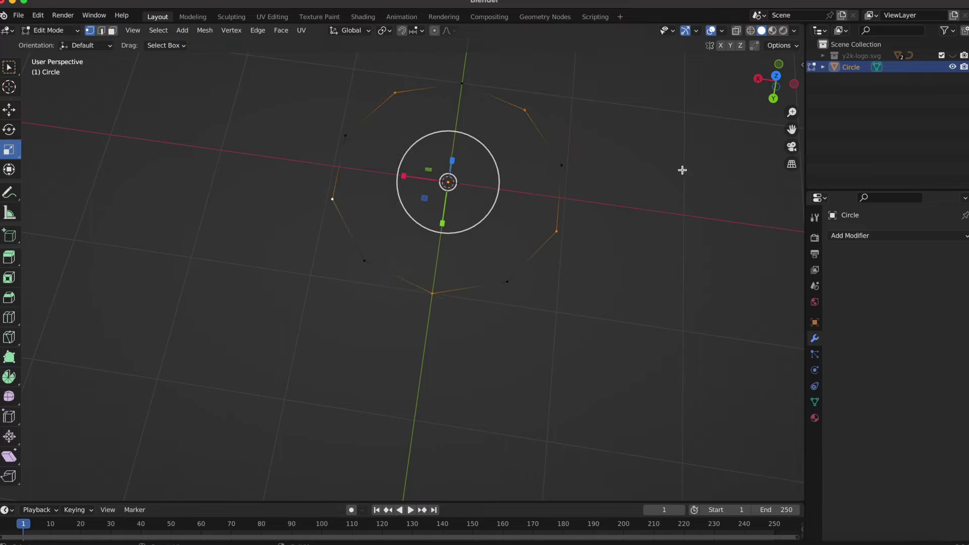
pyautogui.press('s')
pyautogui.click(565, 169)
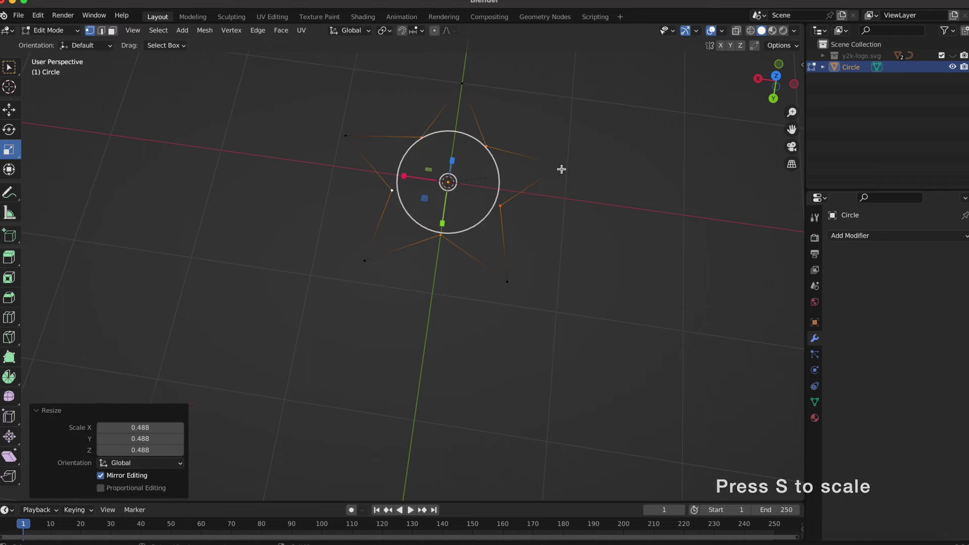
pyautogui.moveTo(560, 166); pyautogui.dragTo(561, 167, button='middle')
pyautogui.rightClick(509, 170)
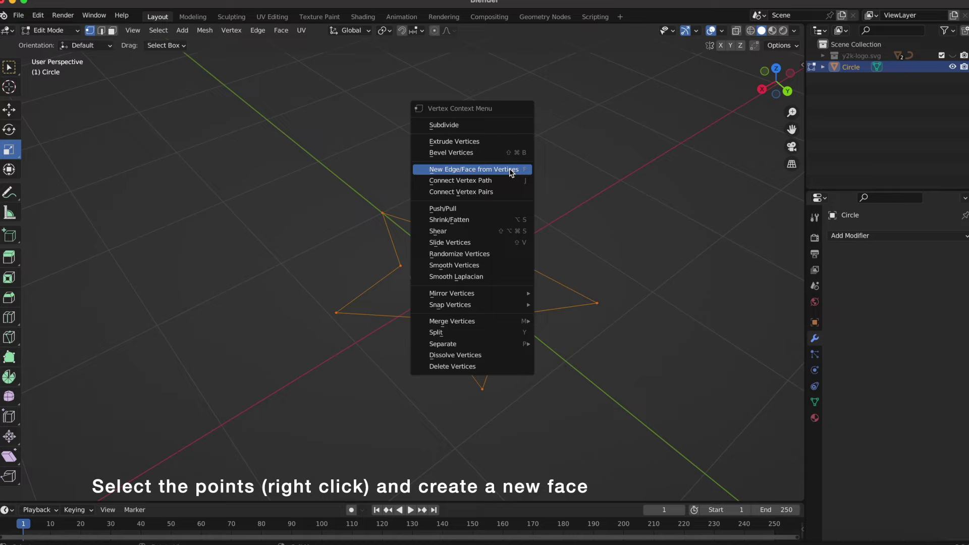
pyautogui.click(510, 169)
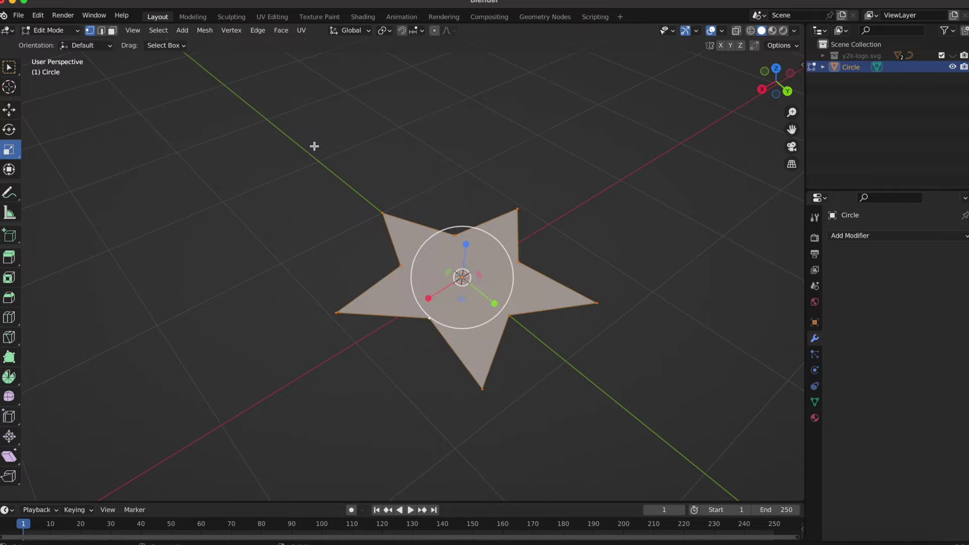
# Step: Extrude the star face into a thick slab
pyautogui.press('e')
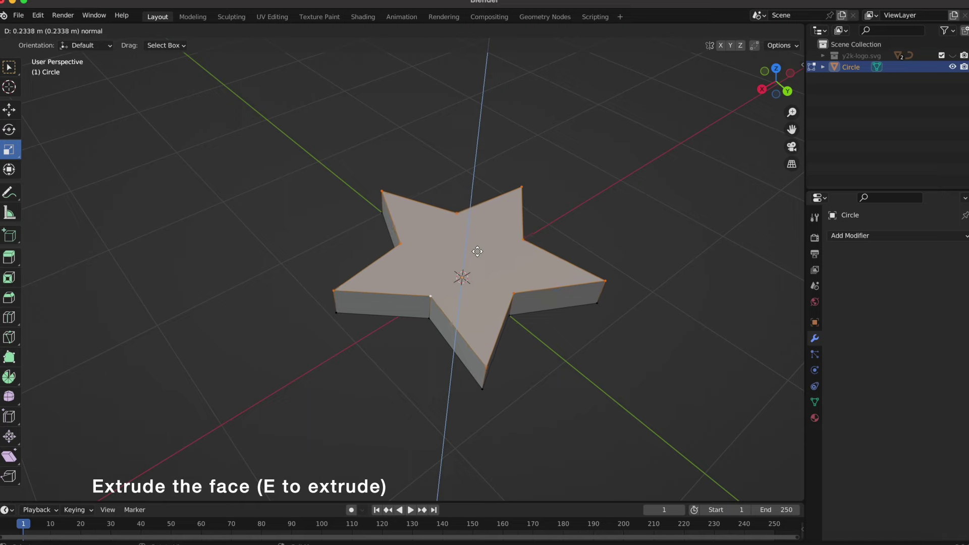
pyautogui.click(477, 247)
pyautogui.scroll(-5, 478, 247)
pyautogui.scroll(-3, 477, 247)
pyautogui.scroll(-3, 372, 264)
pyautogui.scroll(-3, 264, 229)
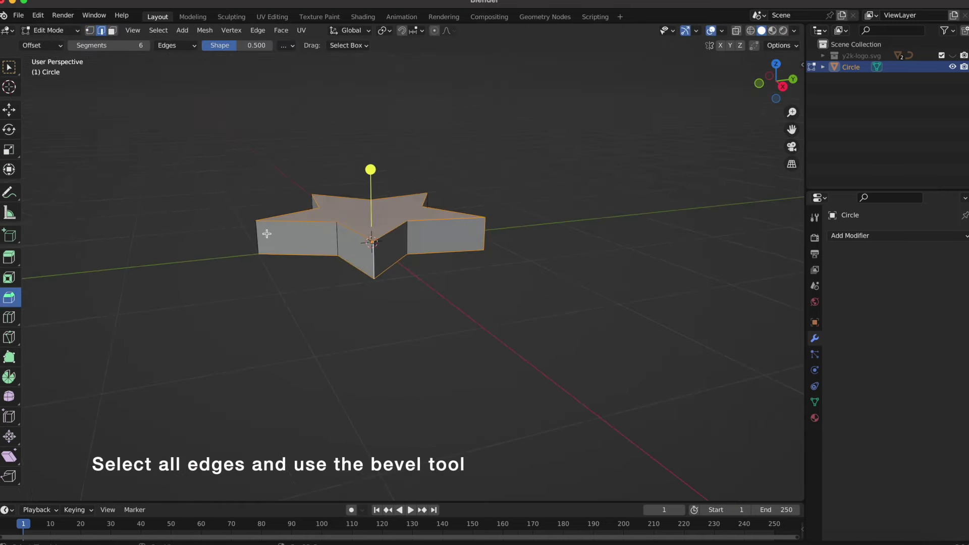
pyautogui.scroll(-3, 259, 233)
pyautogui.moveTo(260, 234); pyautogui.dragTo(237, 220, button='middle')
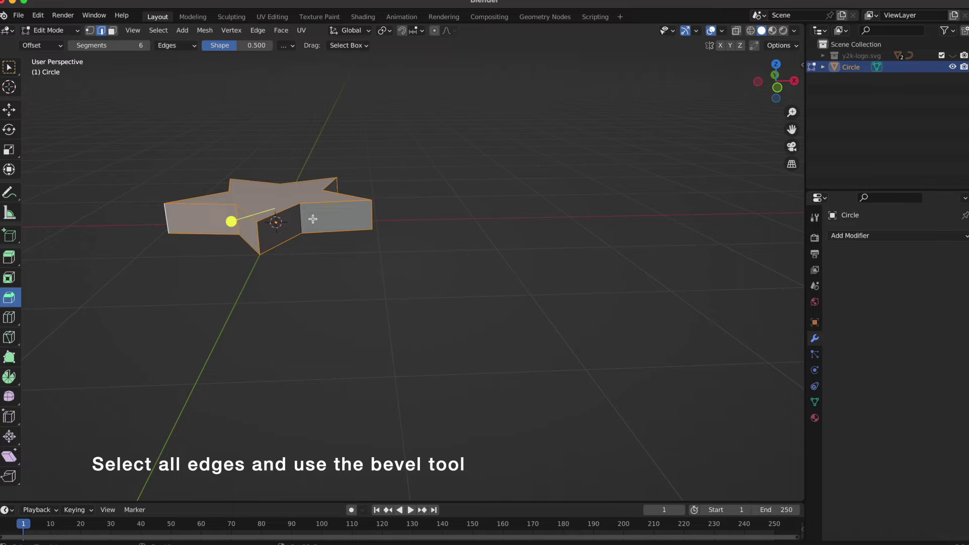
pyautogui.moveTo(313, 219)
pyautogui.mouseDown(button='middle')
pyautogui.moveTo(298, 217)
pyautogui.moveTo(336, 230)
pyautogui.moveTo(360, 226)
pyautogui.moveTo(408, 247)
pyautogui.mouseUp(button='middle')
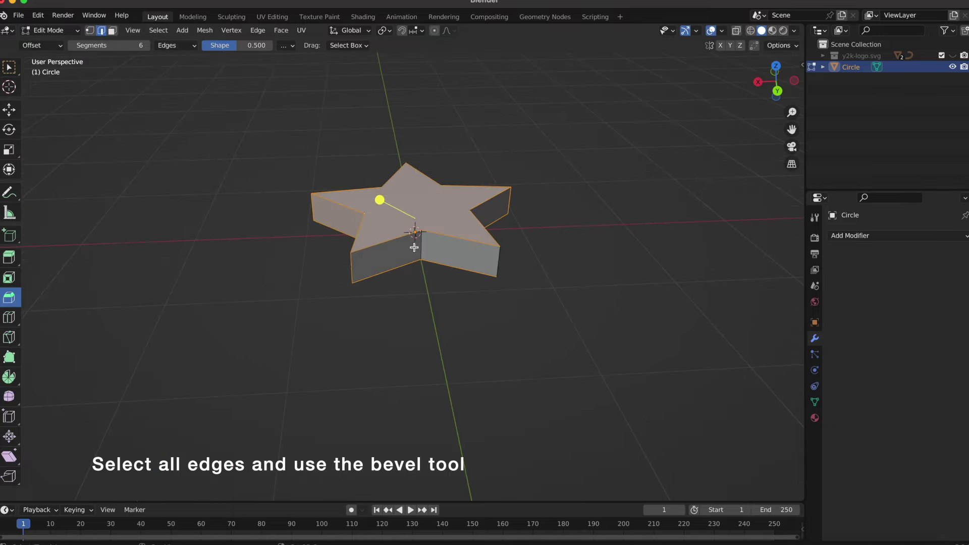
pyautogui.scroll(-5, 499, 263)
pyautogui.scroll(5, 543, 252)
pyautogui.scroll(3, 537, 257)
# Step: Bevel the star's edges deeply into soft rounded edges and duplicate it in place
pyautogui.moveTo(455, 239); pyautogui.dragTo(446, 241)
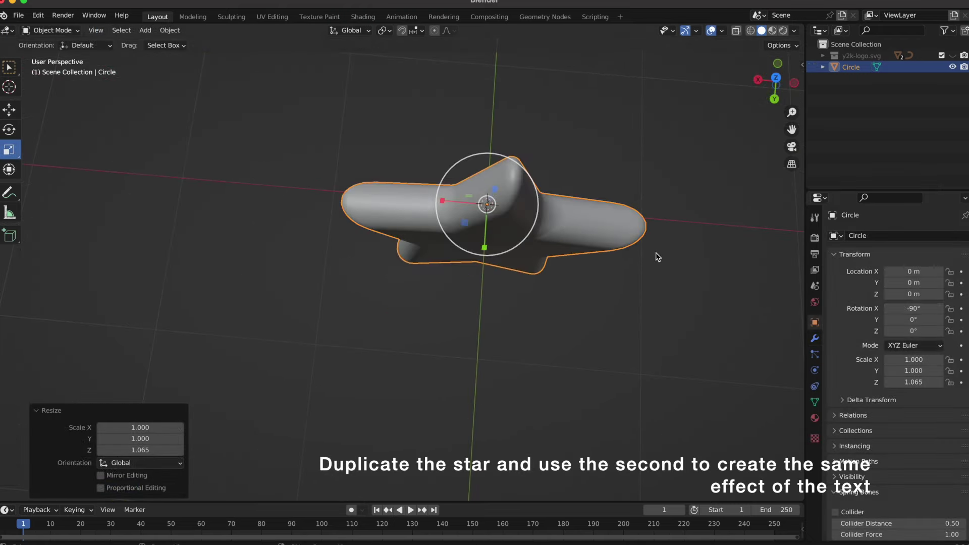
pyautogui.scroll(-5, 658, 257)
pyautogui.scroll(-3, 658, 257)
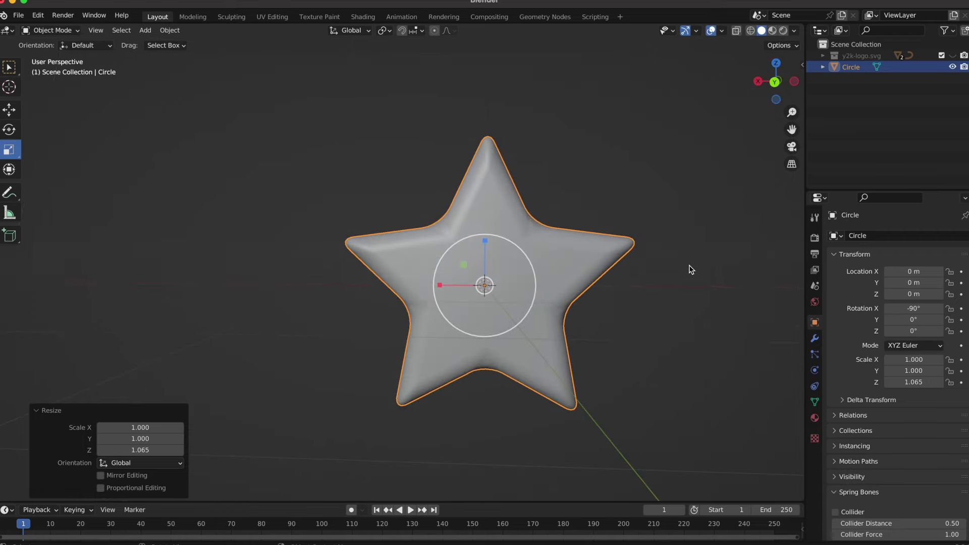
pyautogui.hotkey('shift', 'd')
pyautogui.press('Escape')
pyautogui.moveTo(689, 265); pyautogui.dragTo(575, 237, button='middle')
# Step: Centre the duplicate star's origin on its geometry, enlarge it, and flatten its thickness
pyautogui.click(169, 30)
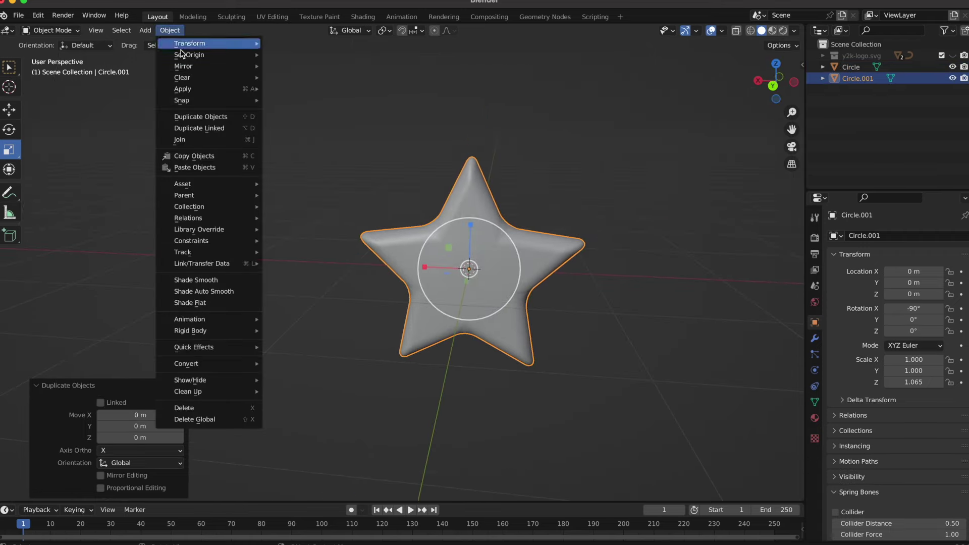
pyautogui.click(303, 68)
pyautogui.press('s')
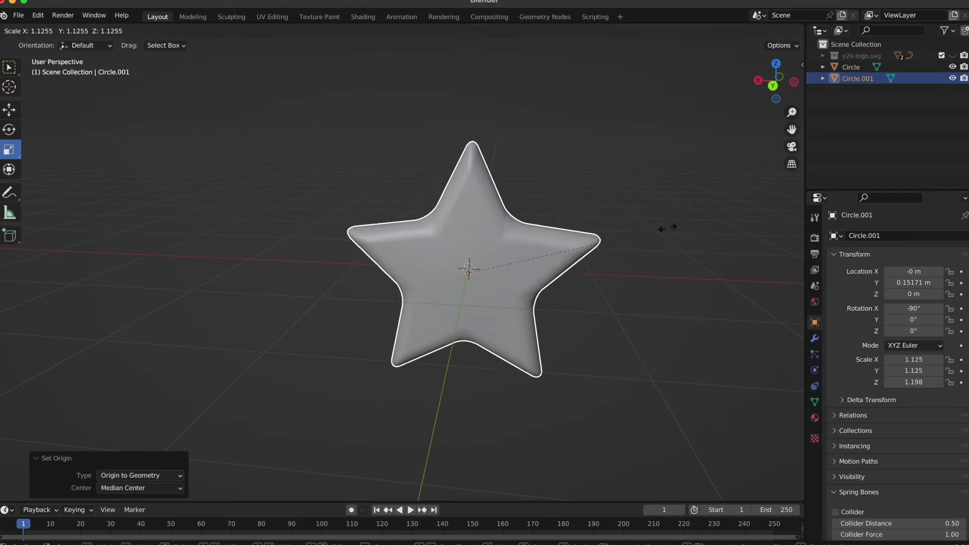
pyautogui.click(665, 230)
pyautogui.moveTo(665, 230); pyautogui.dragTo(495, 288, button='middle')
pyautogui.moveTo(495, 288); pyautogui.dragTo(475, 286)
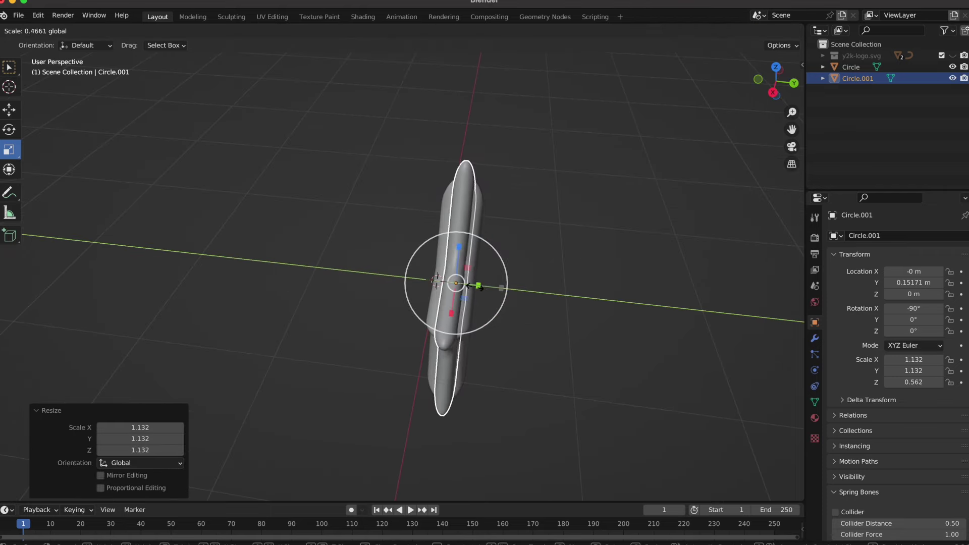
pyautogui.moveTo(475, 286)
pyautogui.mouseDown(button='middle')
pyautogui.moveTo(649, 238)
pyautogui.moveTo(726, 195)
pyautogui.mouseUp(button='middle')
# Step: Parent the enlarged back star to the front star
pyautogui.click(649, 238)
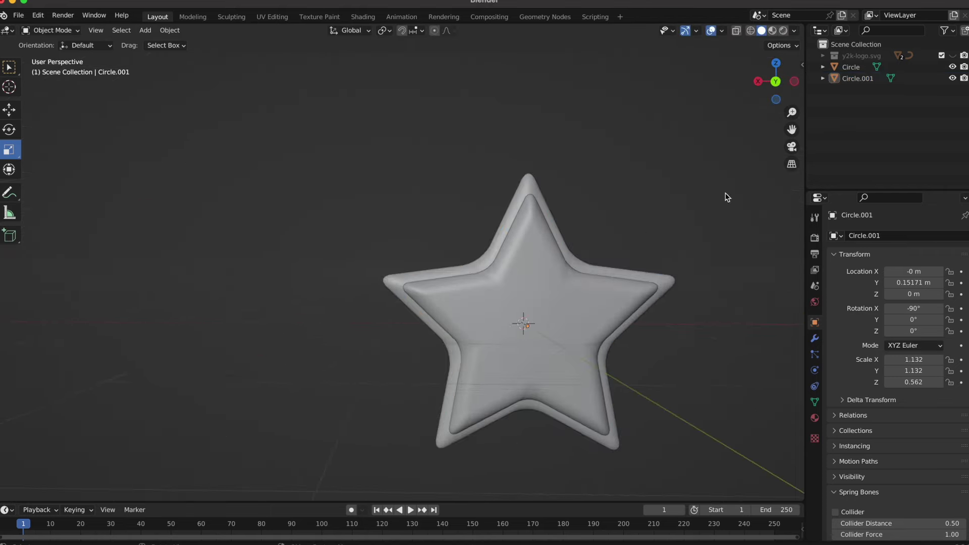
pyautogui.moveTo(792, 129); pyautogui.dragTo(587, 184)
pyautogui.hscroll(-5, 587, 184)
pyautogui.hscroll(-3, 587, 184)
pyautogui.hscroll(8, 587, 184)
pyautogui.moveTo(792, 130); pyautogui.dragTo(793, 130)
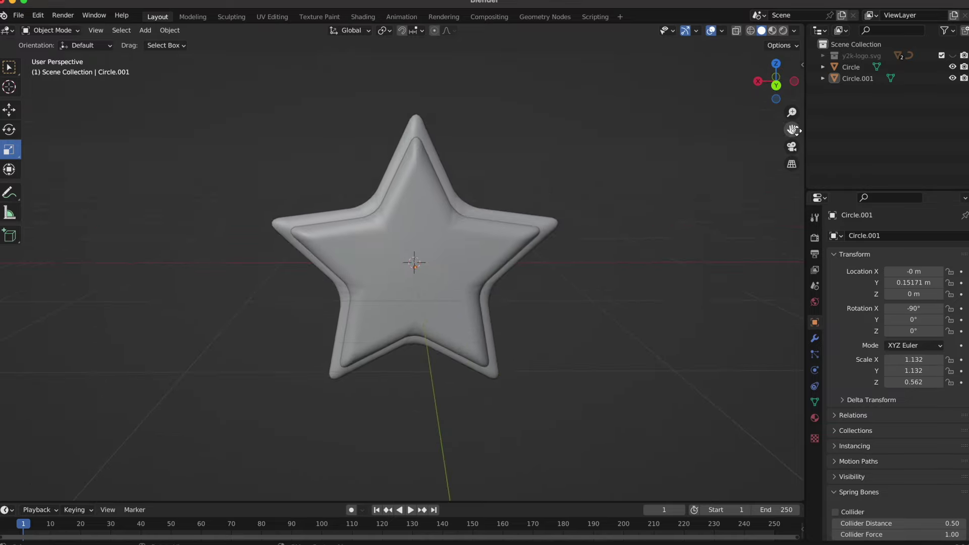
pyautogui.hscroll(-3, 554, 197)
pyautogui.hscroll(-3, 554, 196)
pyautogui.hscroll(5, 554, 197)
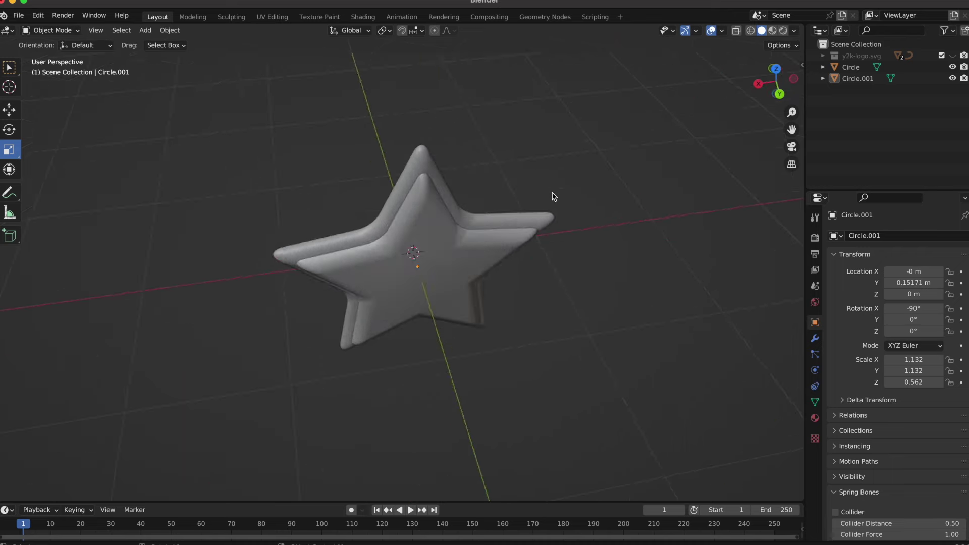
pyautogui.hscroll(2, 555, 197)
pyautogui.click(517, 222)
pyautogui.keyDown('shift'); pyautogui.click(494, 236); pyautogui.keyUp('shift')
pyautogui.rightClick(493, 237)
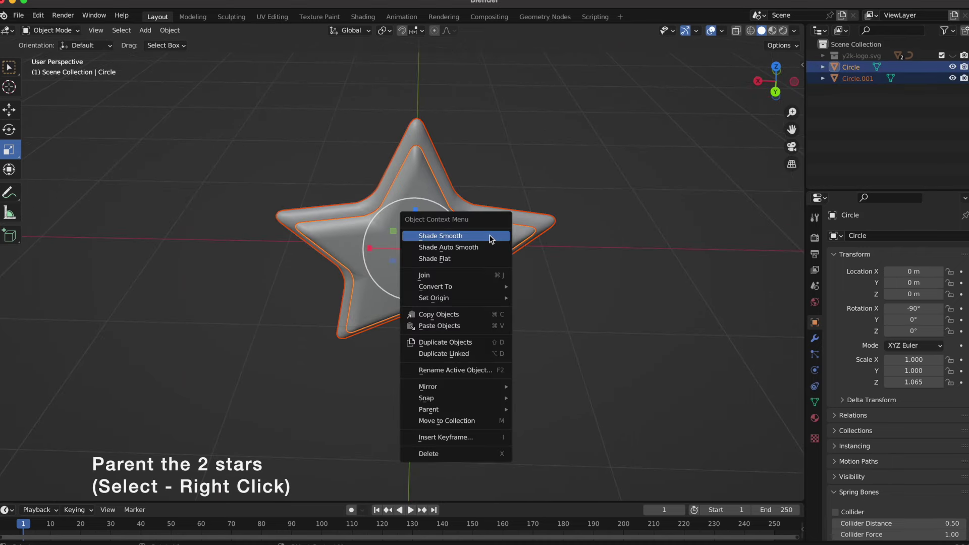
pyautogui.moveTo(455, 409)
pyautogui.click(586, 200)
# Step: Rename the parented star object in the outliner
pyautogui.click(572, 162)
pyautogui.scroll(-3, 572, 162)
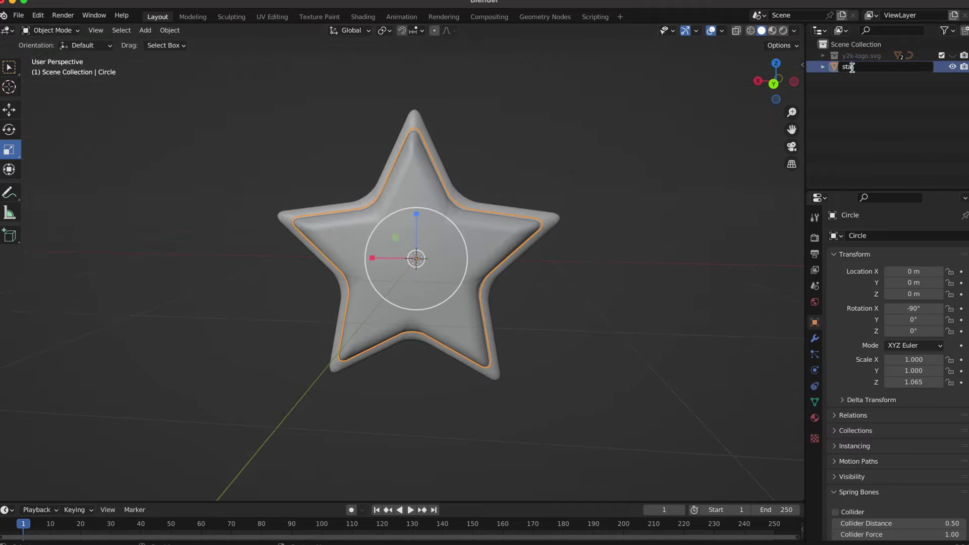
pyautogui.write('r')
pyautogui.press('Return')
pyautogui.click(693, 160)
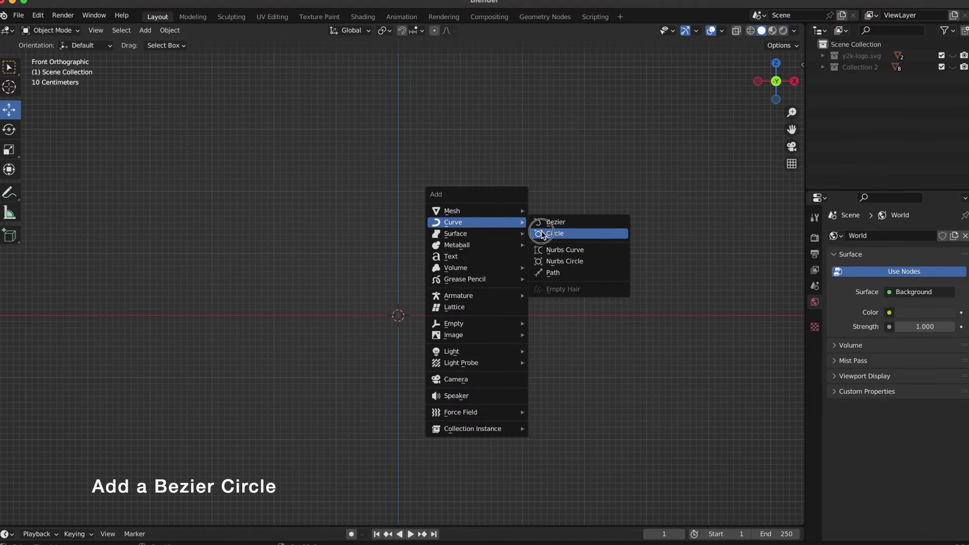
# Step: Add a Bezier circle and scale it up
pyautogui.click(542, 235)
pyautogui.moveTo(541, 234); pyautogui.dragTo(489, 263, button='middle')
pyautogui.press('s')
pyautogui.click(563, 259)
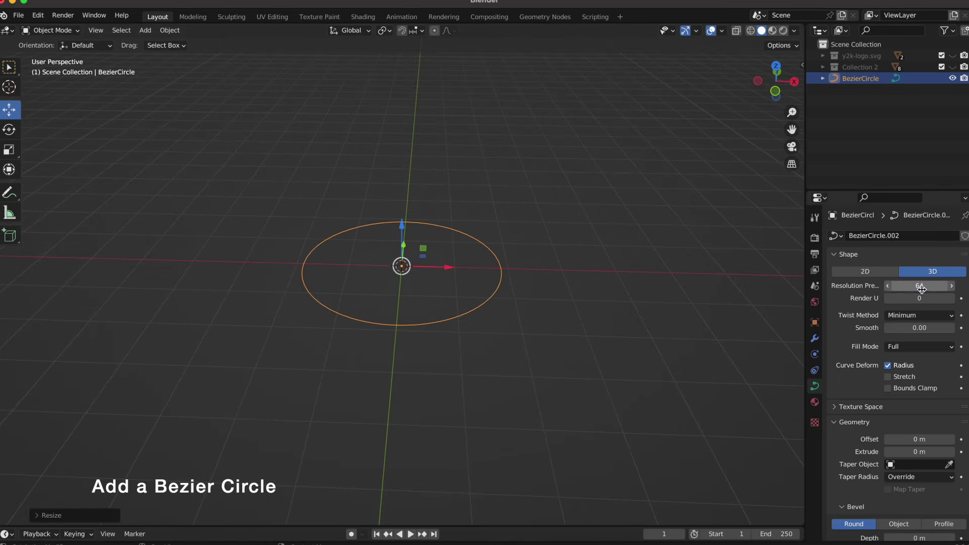
# Step: Give the circle a bevel depth so it forms a thin ring
pyautogui.scroll(-5, 900, 396)
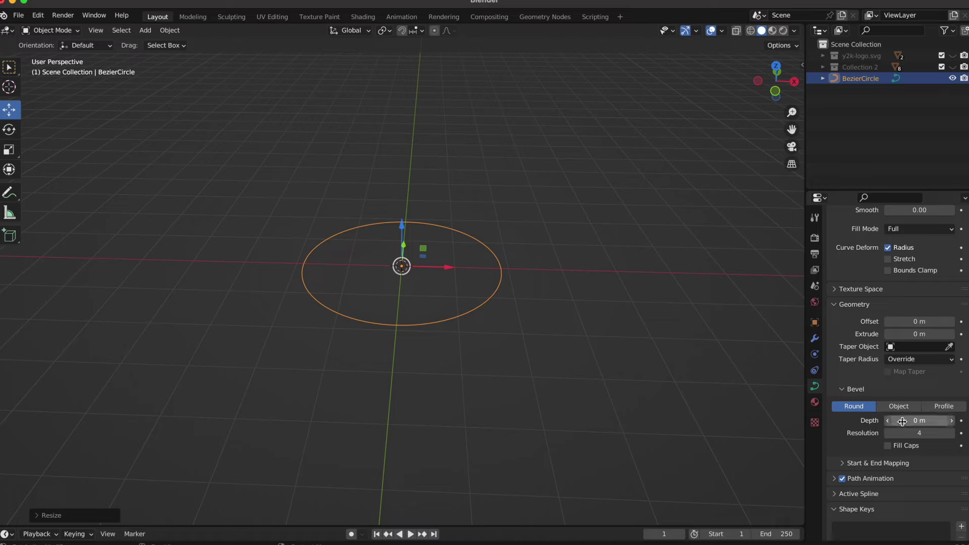
pyautogui.moveTo(903, 422); pyautogui.dragTo(888, 426)
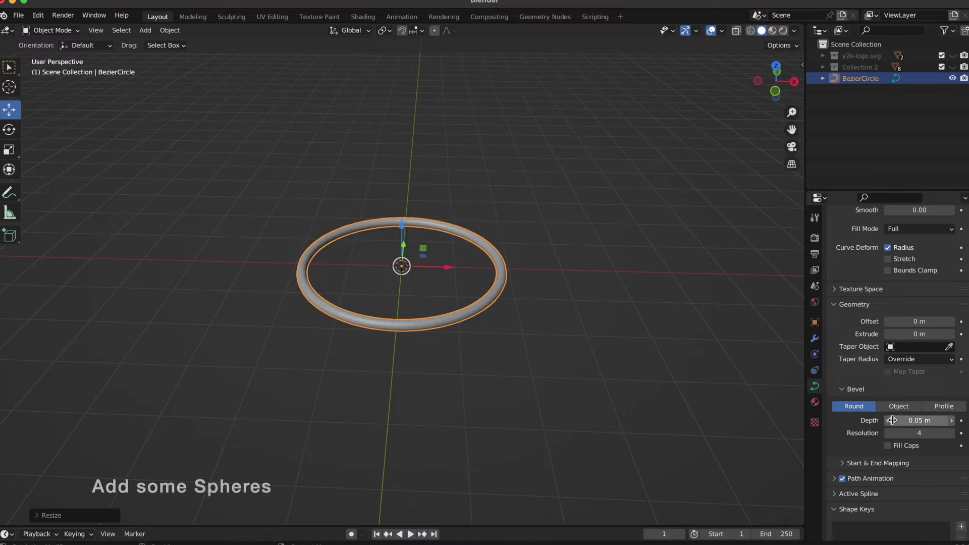
pyautogui.moveTo(580, 151); pyautogui.dragTo(586, 179, button='middle')
pyautogui.hotkey('shift', 'a')
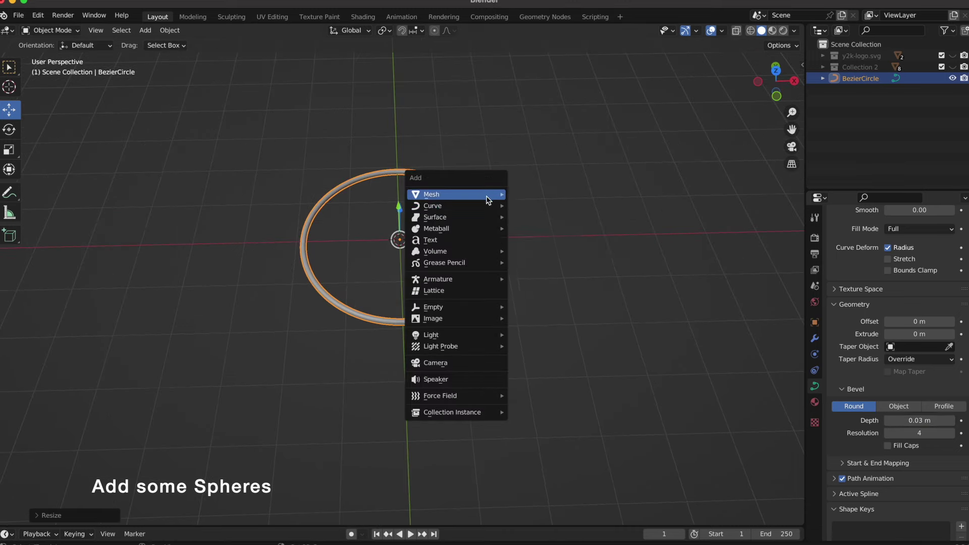
# Step: Add a smooth-shaded UV sphere and scale it down
pyautogui.click(542, 228)
pyautogui.rightClick(431, 215)
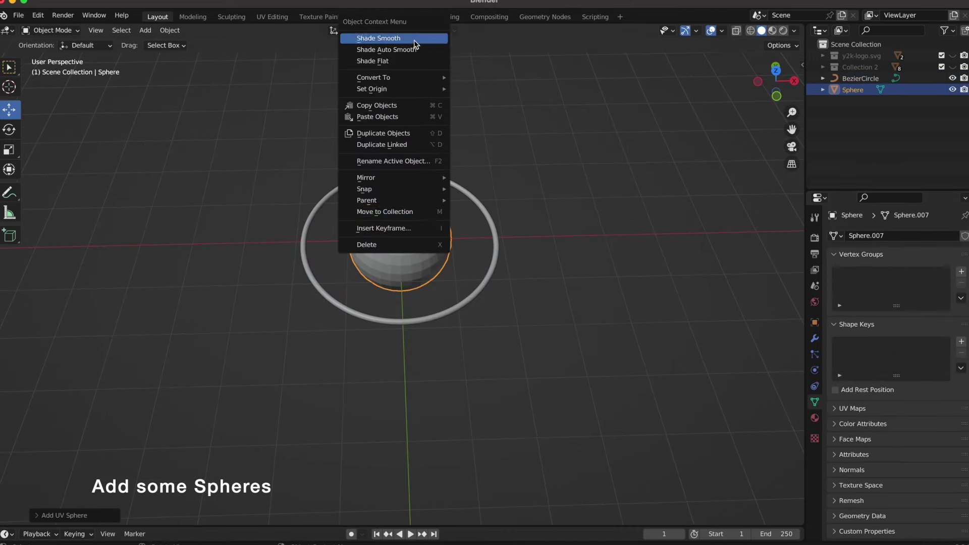
pyautogui.click(381, 38)
pyautogui.press('s')
pyautogui.click(418, 191)
pyautogui.moveTo(417, 190); pyautogui.dragTo(433, 188, button='middle')
pyautogui.press('s')
pyautogui.click(433, 188)
# Step: Move the sphere to Location Y -1.86 m on the ring's bottom and shrink it slightly
pyautogui.click(815, 323)
pyautogui.moveTo(914, 283); pyautogui.dragTo(888, 283)
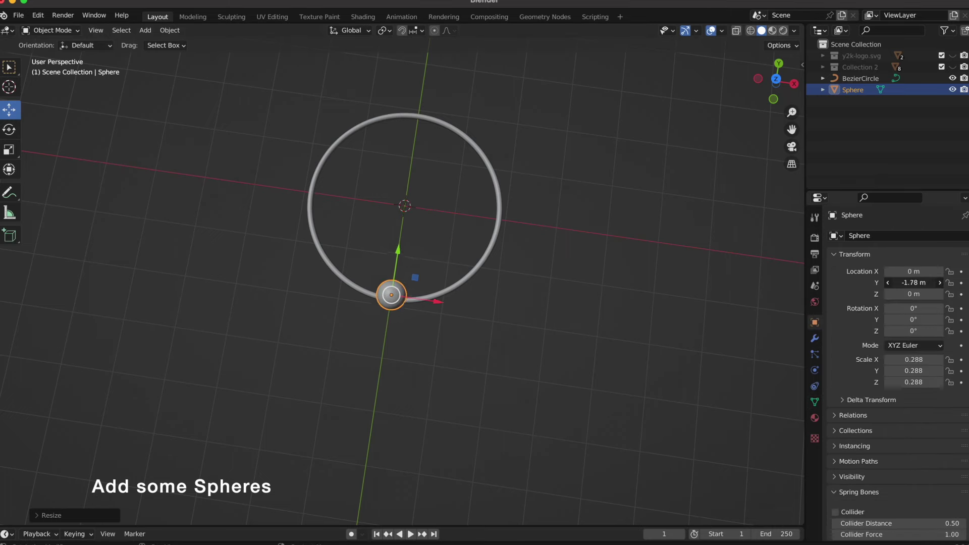
pyautogui.press('s')
pyautogui.click(558, 257)
pyautogui.scroll(-5, 486, 258)
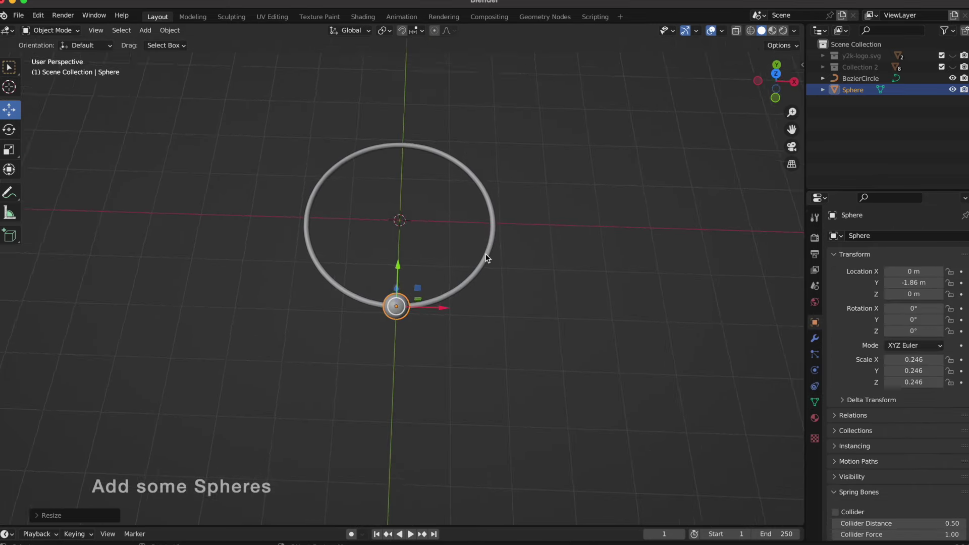
pyautogui.scroll(3, 448, 276)
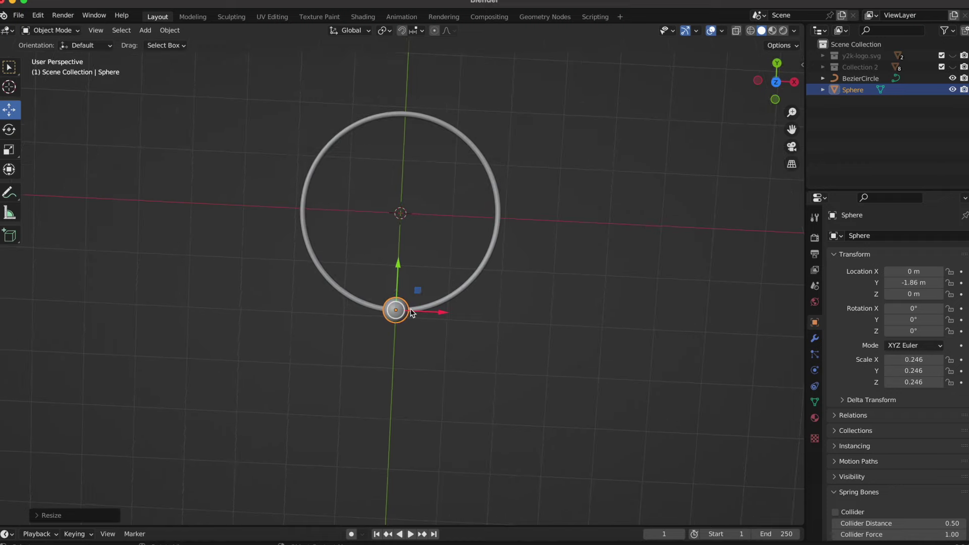
pyautogui.scroll(2, 400, 312)
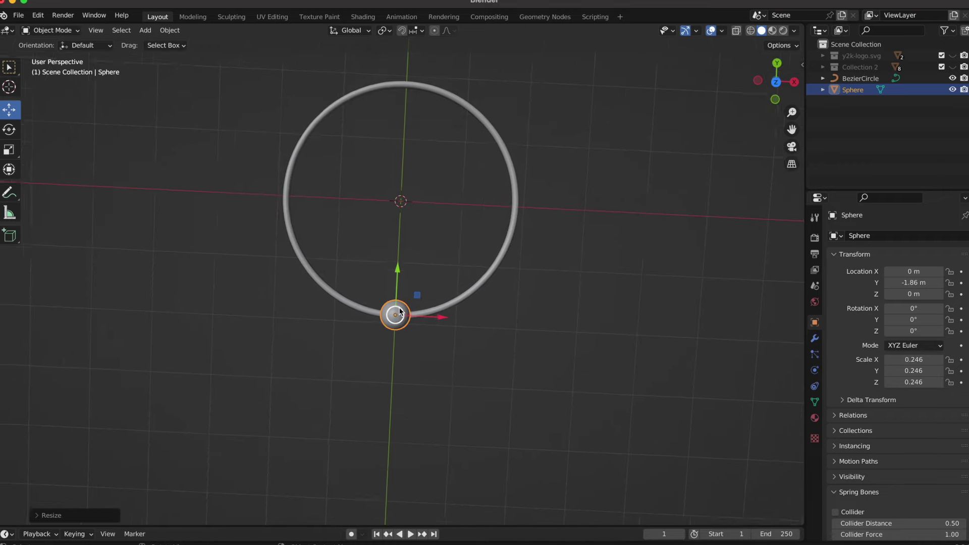
# Step: Duplicate the sphere, shrink the copy and slide it left along the ring
pyautogui.hotkey('shift', 'd')
pyautogui.press('Escape')
pyautogui.press('s')
pyautogui.click(396, 314)
pyautogui.moveTo(396, 314); pyautogui.dragTo(363, 311)
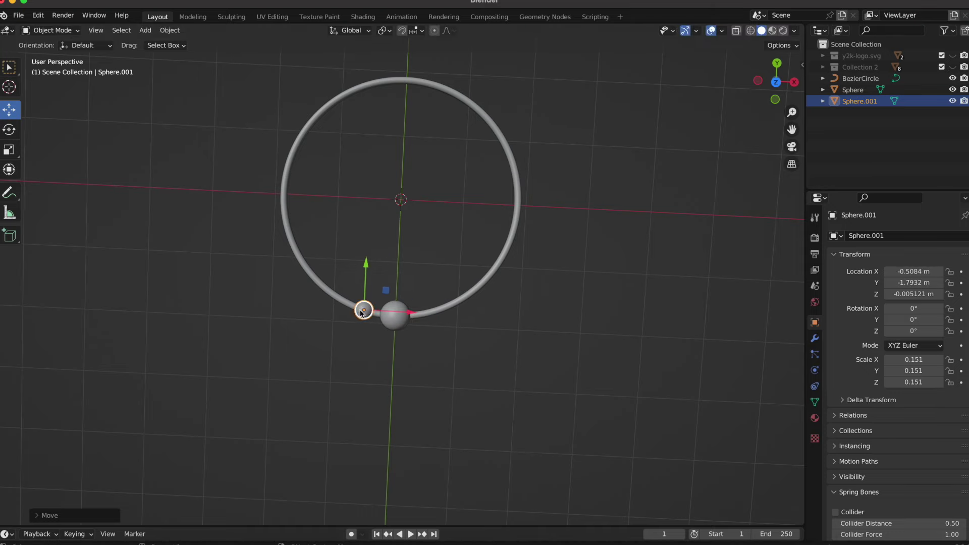
# Step: Parent both spheres to the BezierCircle with Follow Path
pyautogui.keyDown('shift'); pyautogui.click(404, 317); pyautogui.keyUp('shift')
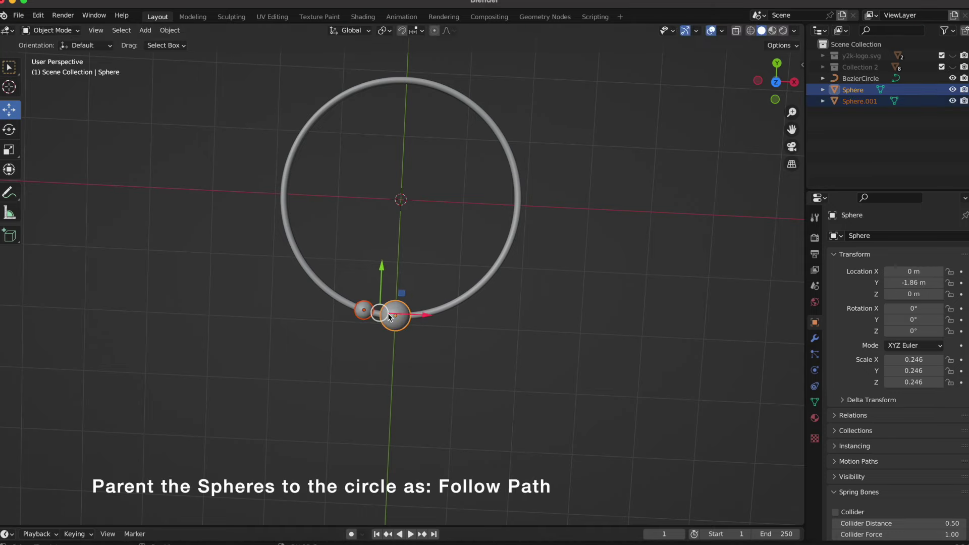
pyautogui.rightClick(481, 217)
pyautogui.moveTo(444, 386)
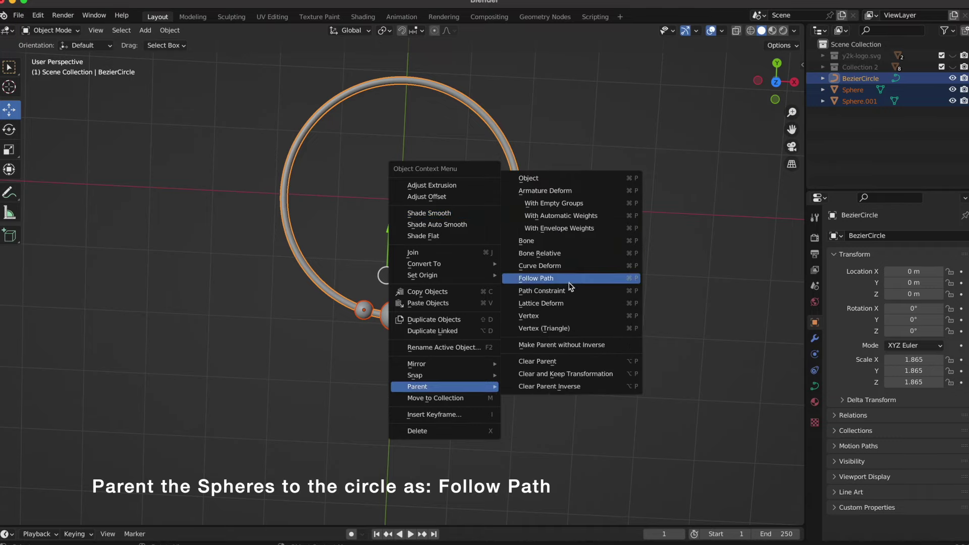
pyautogui.click(569, 279)
# Step: Preview the orbit playback, then scrub the enlarged timeline back to frame 0
pyautogui.press('space')
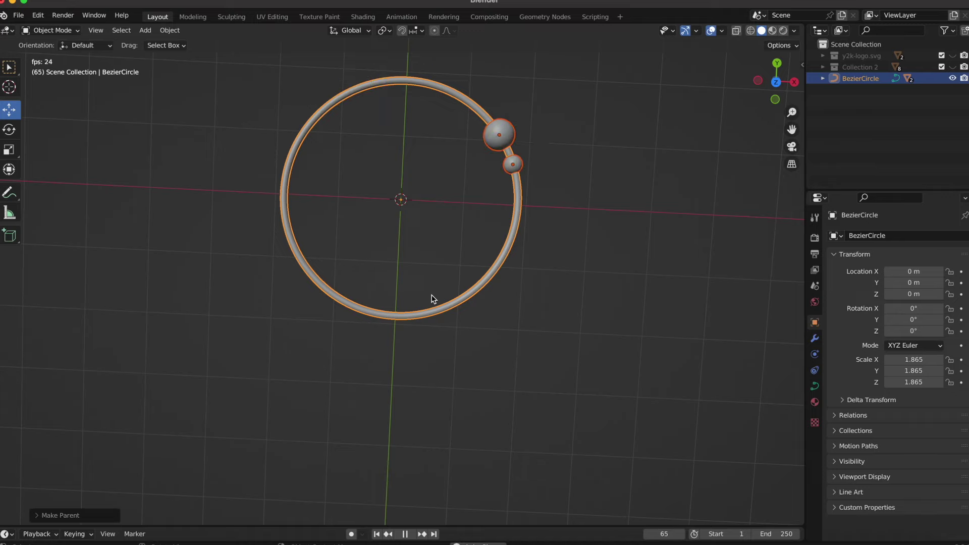
pyautogui.press('space')
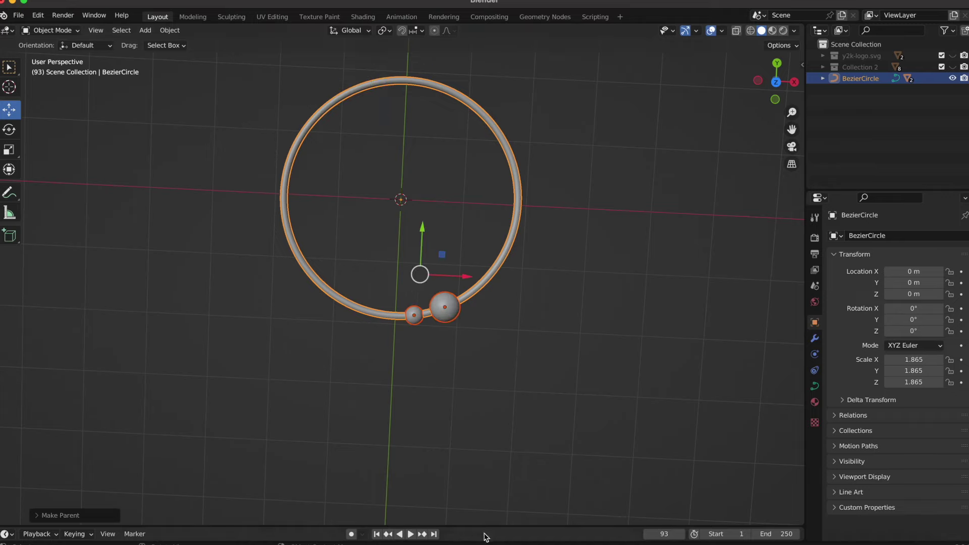
pyautogui.moveTo(482, 527); pyautogui.dragTo(478, 437)
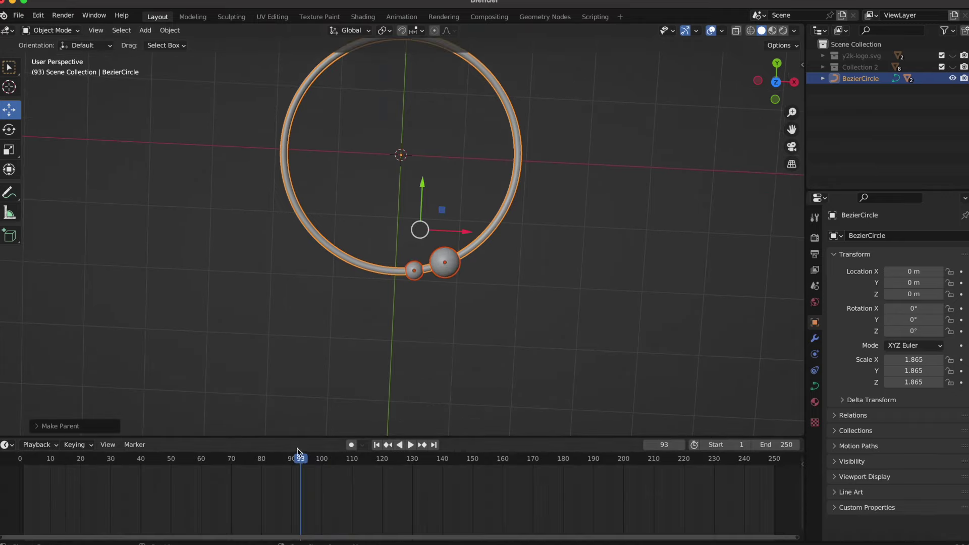
pyautogui.moveTo(298, 452); pyautogui.dragTo(3, 459)
pyautogui.click(420, 307)
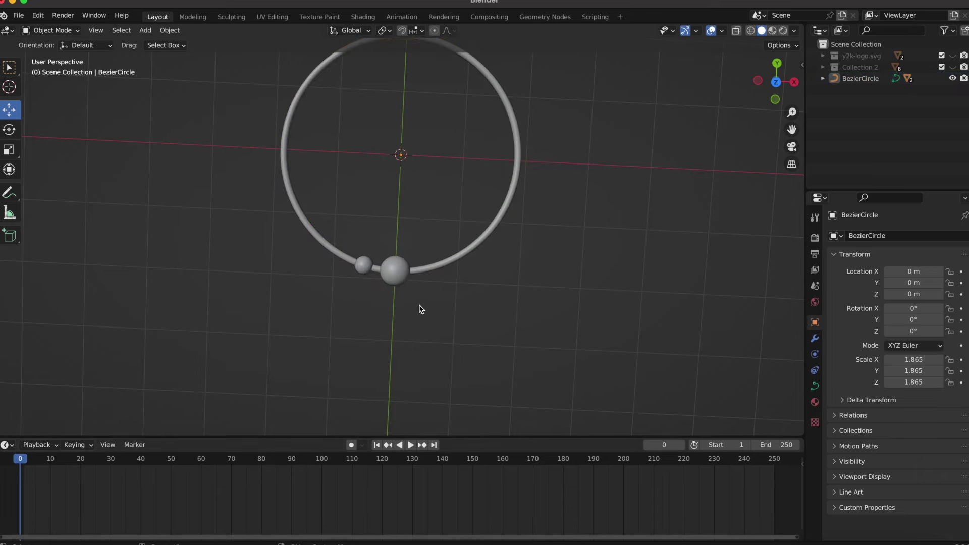
# Step: Add a new UV sphere, scale it down and shade it smooth
pyautogui.click(403, 281)
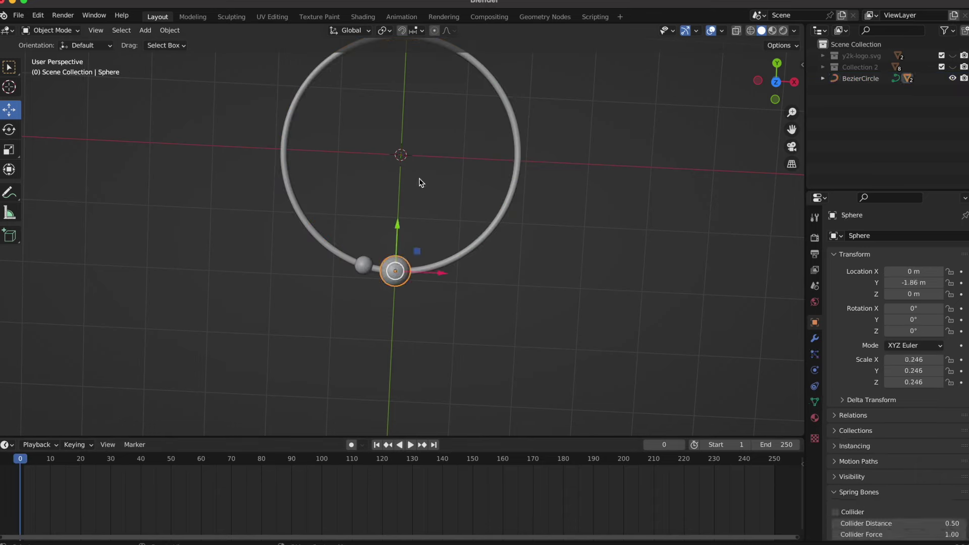
pyautogui.hotkey('shift', 'a')
pyautogui.click(469, 212)
pyautogui.press('s')
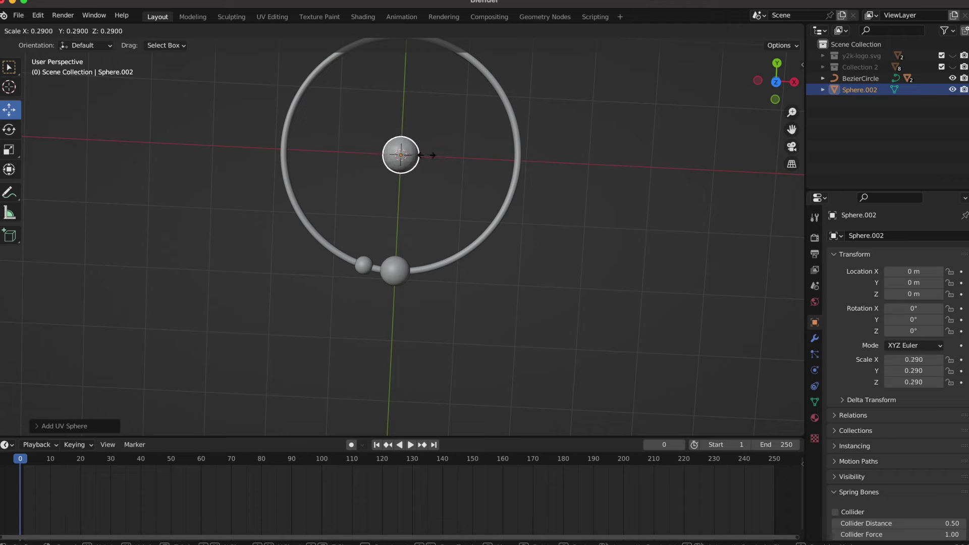
pyautogui.click(426, 154)
pyautogui.rightClick(411, 153)
pyautogui.click(402, 56)
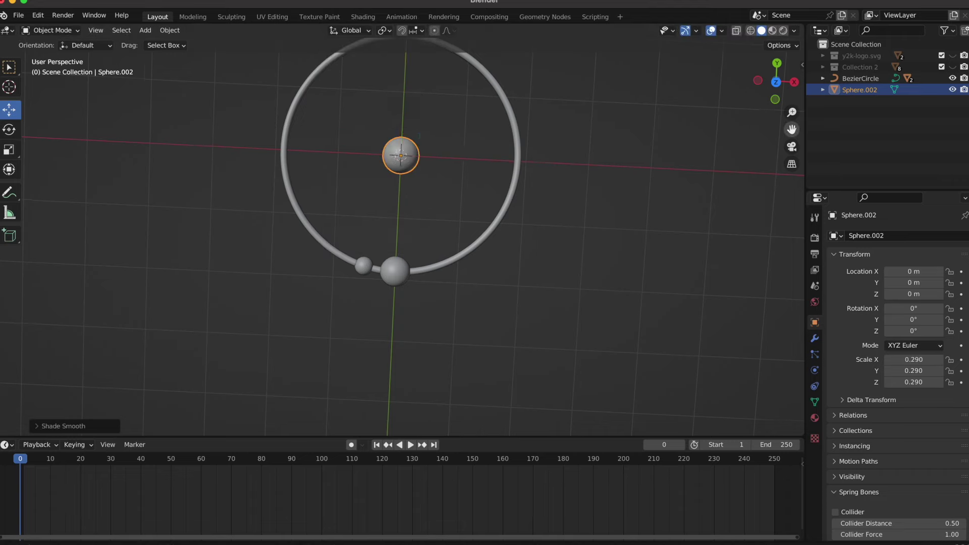
# Step: Shrink the new sphere slightly and raise it to the top of the ring
pyautogui.keyDown('shift'); pyautogui.moveTo(546, 133); pyautogui.dragTo(546, 208, button='middle'); pyautogui.keyUp('shift')
pyautogui.press('s')
pyautogui.click(527, 211)
pyautogui.moveTo(908, 284); pyautogui.dragTo(939, 284)
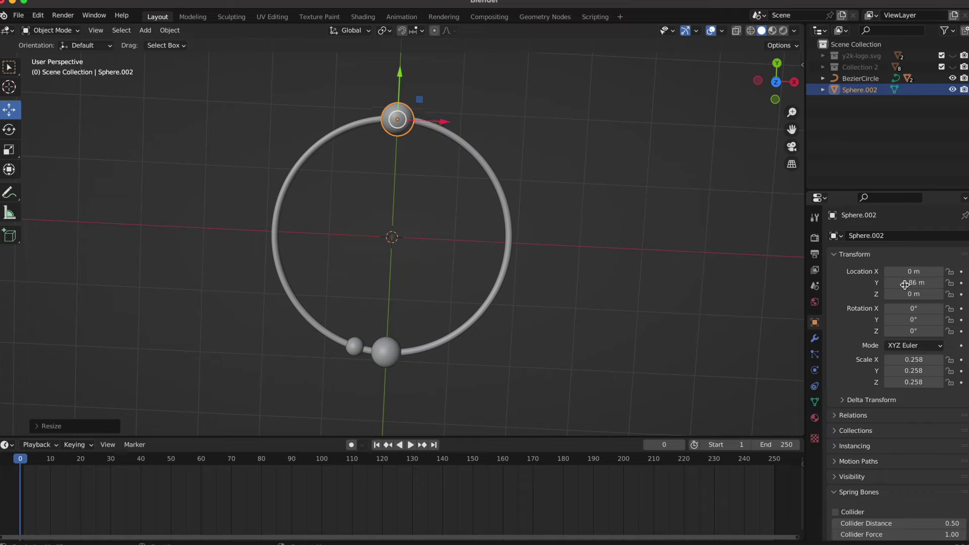
pyautogui.press('s')
pyautogui.click(486, 54)
# Step: Parent the top sphere to the ring with Follow Path, preview the orbit, and return to frame 0
pyautogui.rightClick(399, 120)
pyautogui.keyDown('shift'); pyautogui.click(443, 130); pyautogui.keyUp('shift')
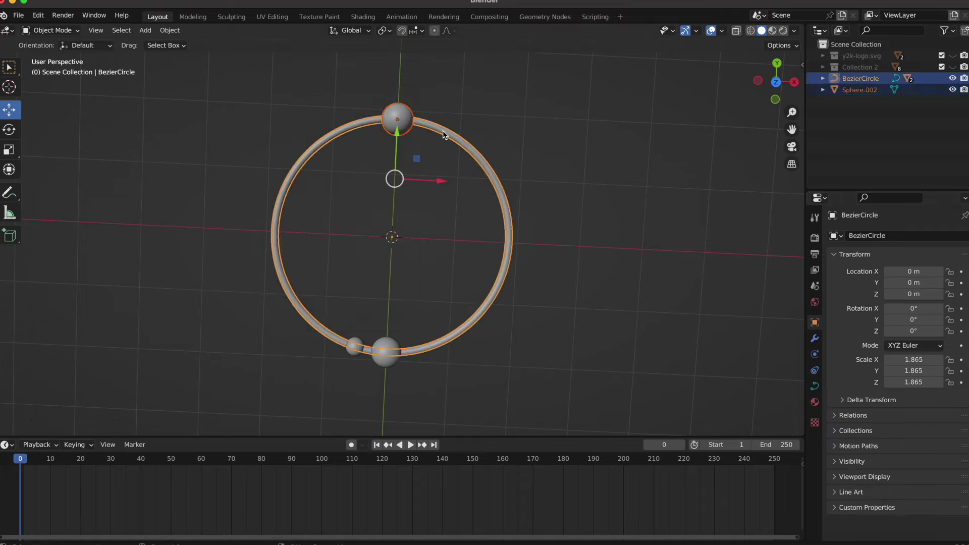
pyautogui.rightClick(444, 130)
pyautogui.moveTo(407, 304)
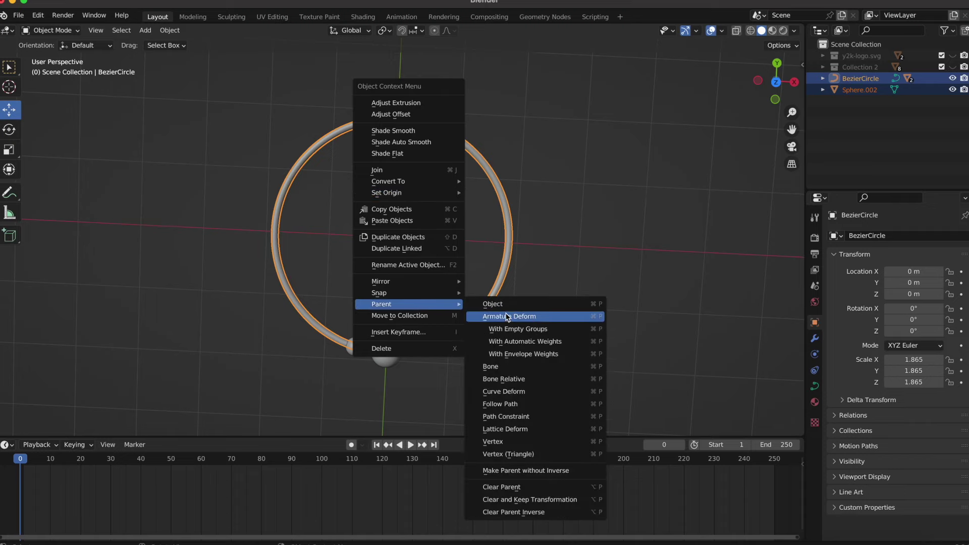
pyautogui.click(513, 407)
pyautogui.press('space')
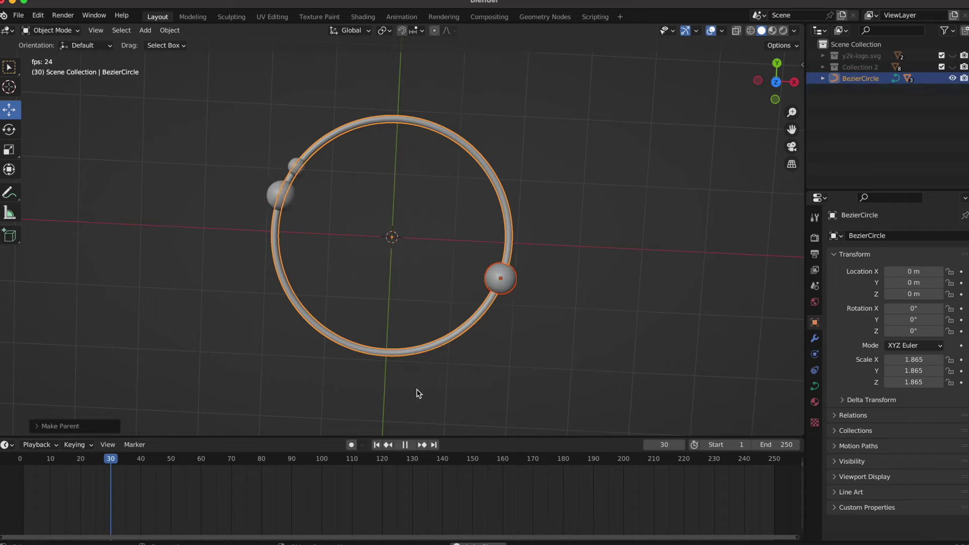
pyautogui.press('space')
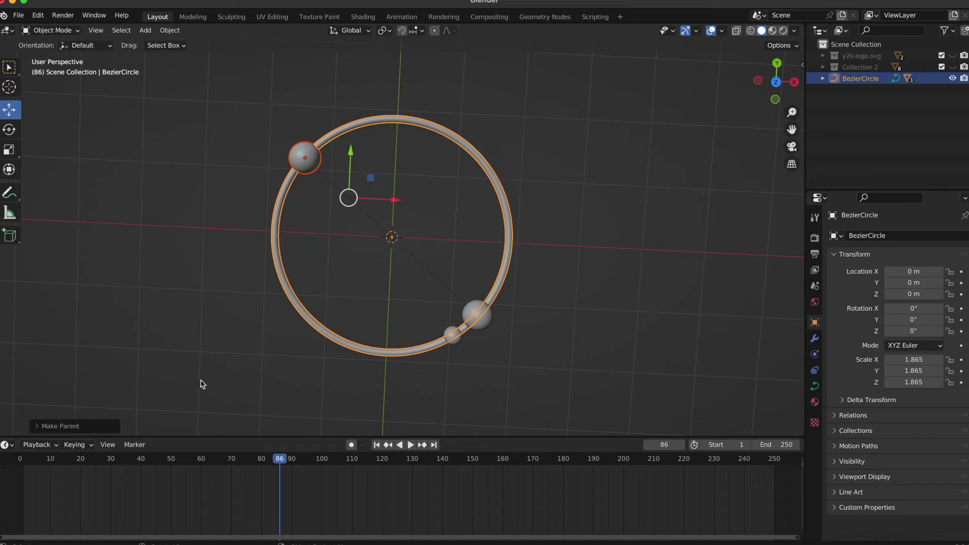
pyautogui.click(18, 463)
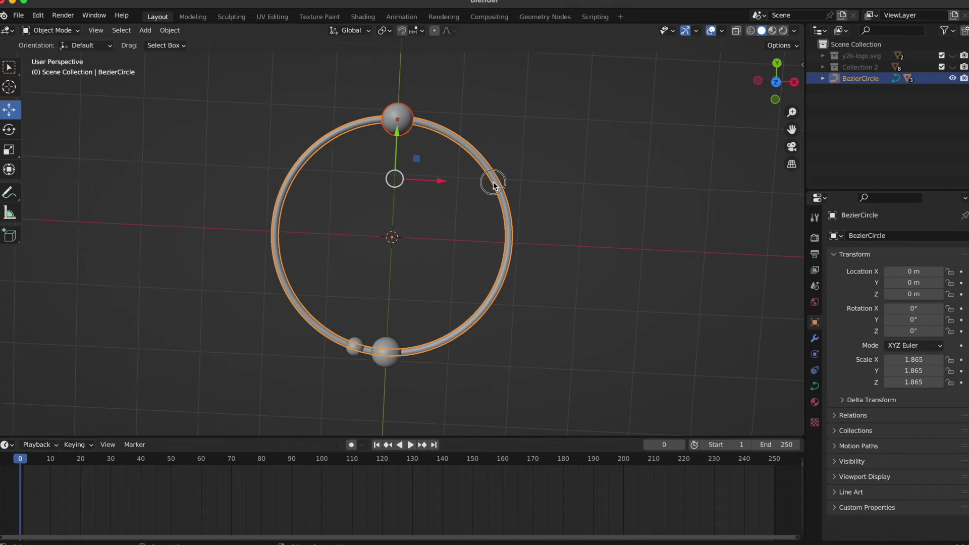
pyautogui.click(814, 387)
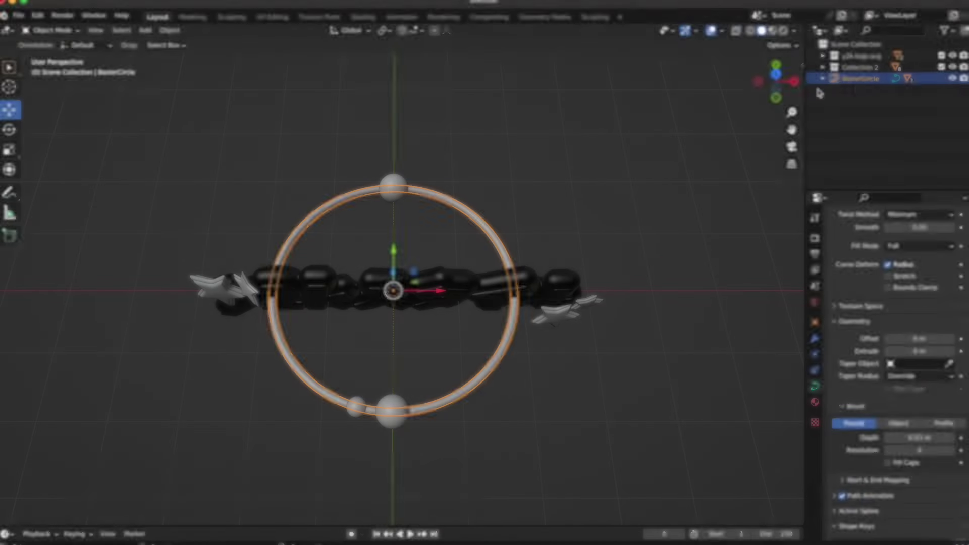
# Step: Enlarge the ring in front orthographic view and check the spheres around the logo
pyautogui.press('KP_1')
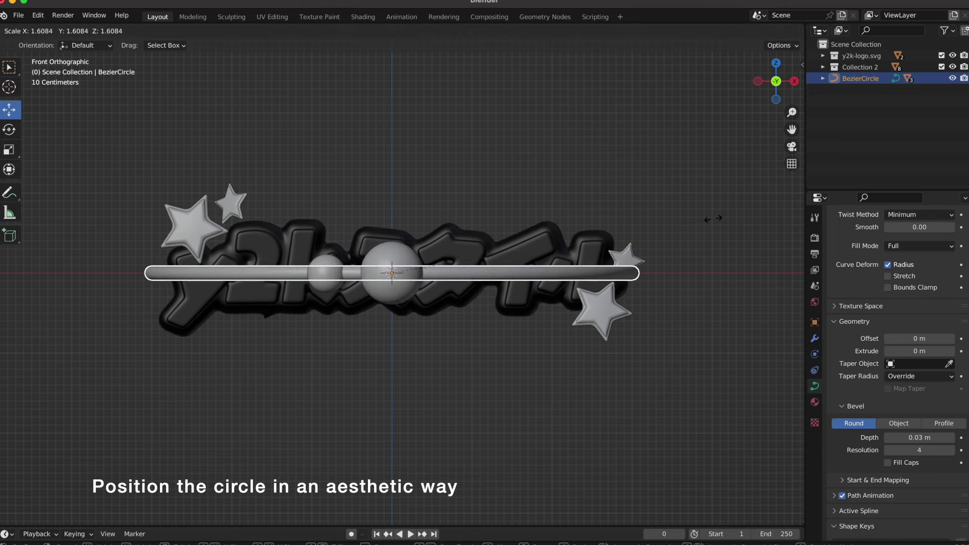
pyautogui.click(707, 219)
pyautogui.click(402, 286)
pyautogui.moveTo(401, 286)
pyautogui.mouseDown(button='middle')
pyautogui.moveTo(365, 250)
pyautogui.moveTo(495, 99)
pyautogui.mouseUp(button='middle')
pyautogui.click(489, 102)
pyautogui.click(771, 93)
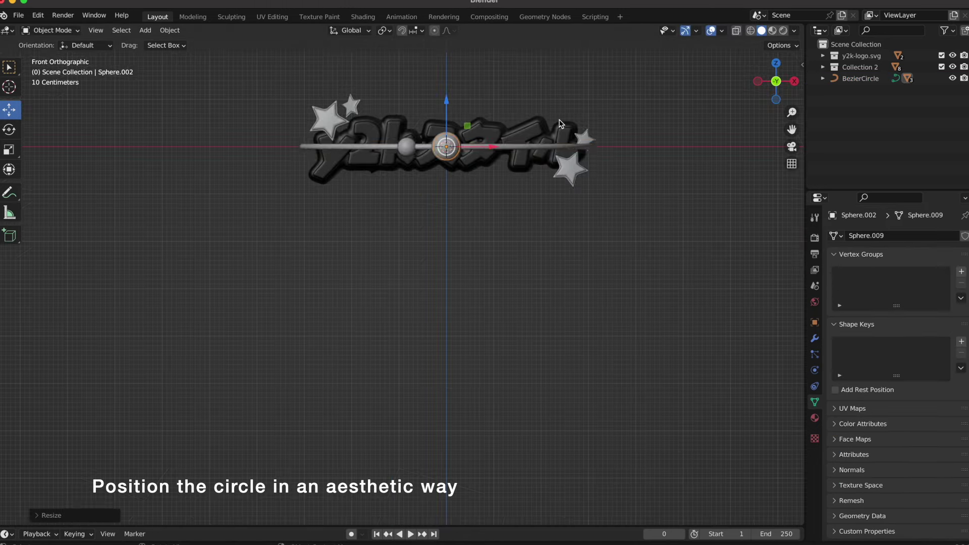
# Step: Tilt the ring to roughly 26°, 4°, −48° around the logo and settle its scale at 2.383
pyautogui.click(545, 146)
pyautogui.press('KP_Decimal')
pyautogui.moveTo(913, 309)
pyautogui.mouseDown()
pyautogui.moveTo(934, 309)
pyautogui.moveTo(879, 331)
pyautogui.mouseUp()
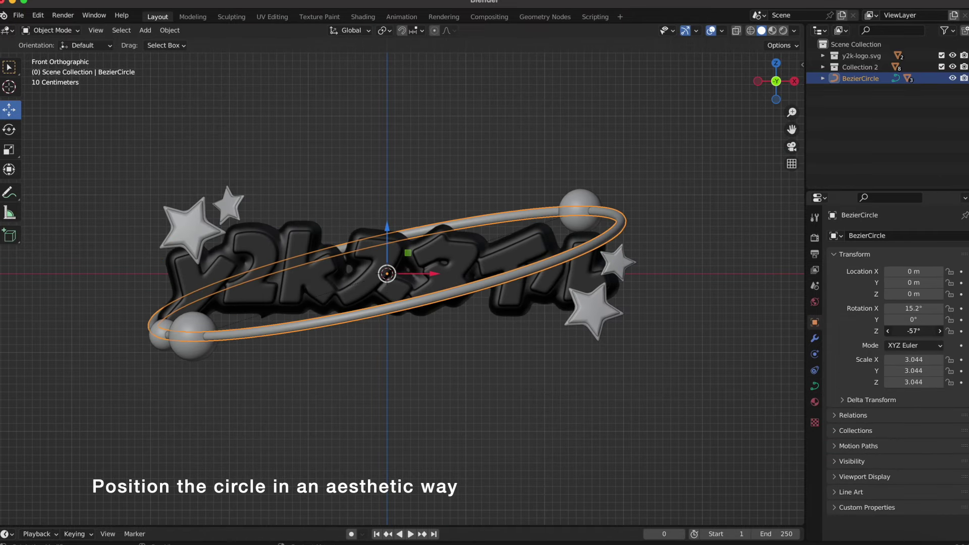
pyautogui.press('s')
pyautogui.click(650, 200)
# Step: Tilt the ring a bit further, set its Path Animation Frames to 300, and play it back
pyautogui.moveTo(913, 309)
pyautogui.mouseDown()
pyautogui.moveTo(926, 308)
pyautogui.moveTo(926, 320)
pyautogui.mouseUp()
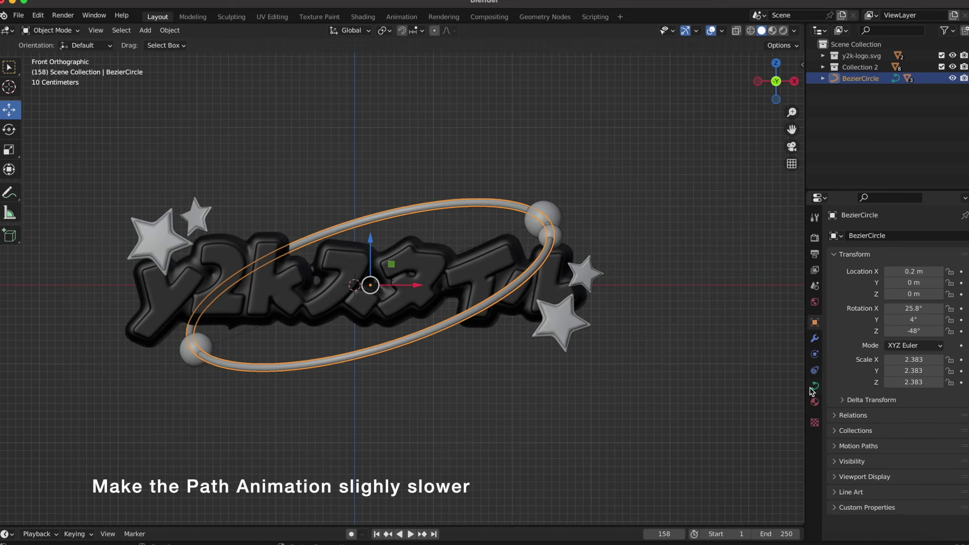
pyautogui.click(813, 387)
pyautogui.scroll(-5, 897, 423)
pyautogui.click(829, 419)
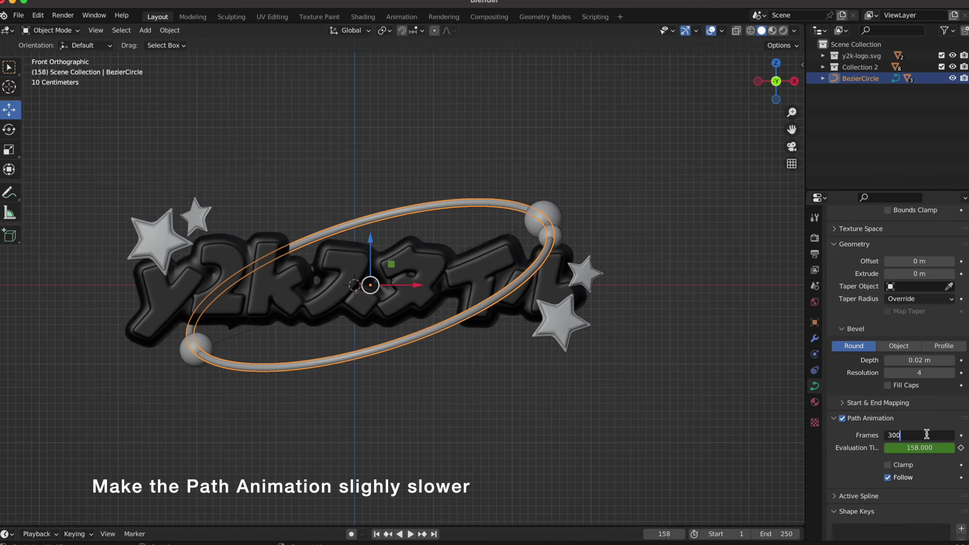
pyautogui.press('Return')
pyautogui.press('space')
pyautogui.click(374, 425)
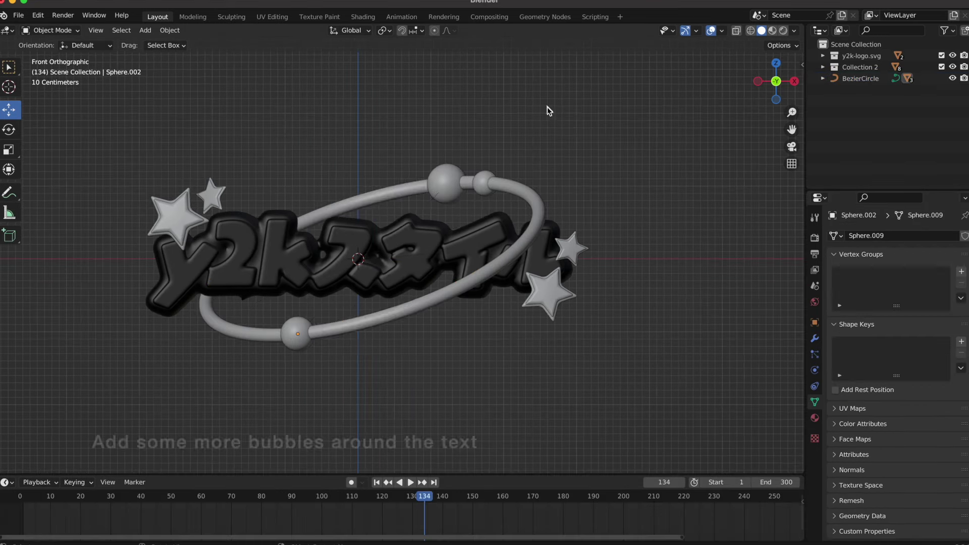
# Step: Add a small smooth-shaded sphere bubble at the lower left of the logo
pyautogui.hotkey('shift', 'a')
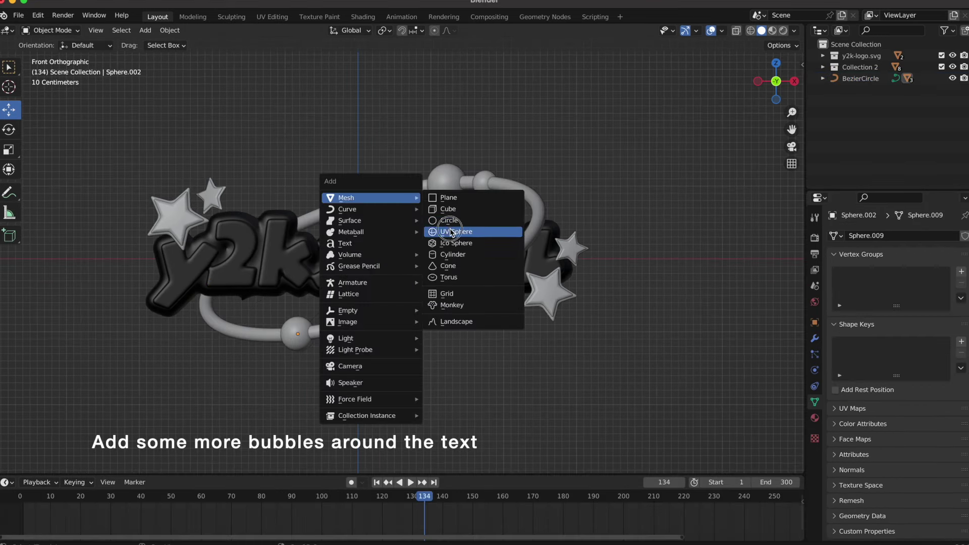
pyautogui.click(451, 232)
pyautogui.rightClick(368, 246)
pyautogui.click(348, 81)
pyautogui.press('s')
pyautogui.click(361, 258)
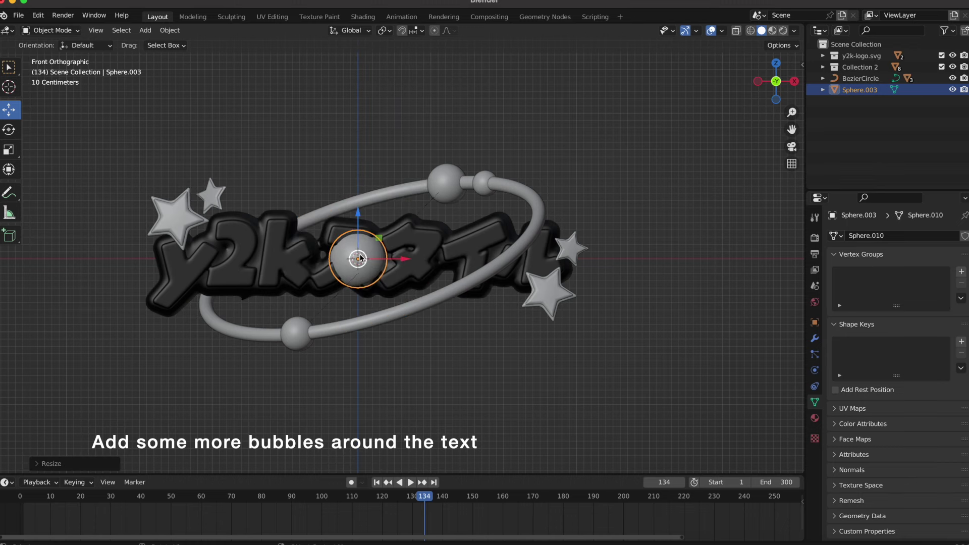
pyautogui.moveTo(360, 258); pyautogui.dragTo(249, 294)
pyautogui.click(815, 322)
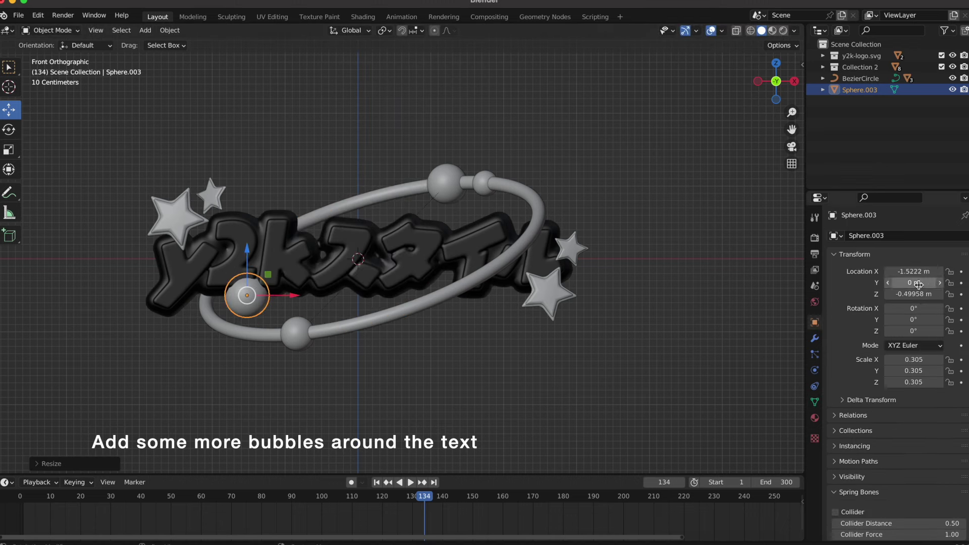
# Step: Duplicate the bubble twice, shrinking copies and placing one beside the lower-right star
pyautogui.hotkey('shift', 'd')
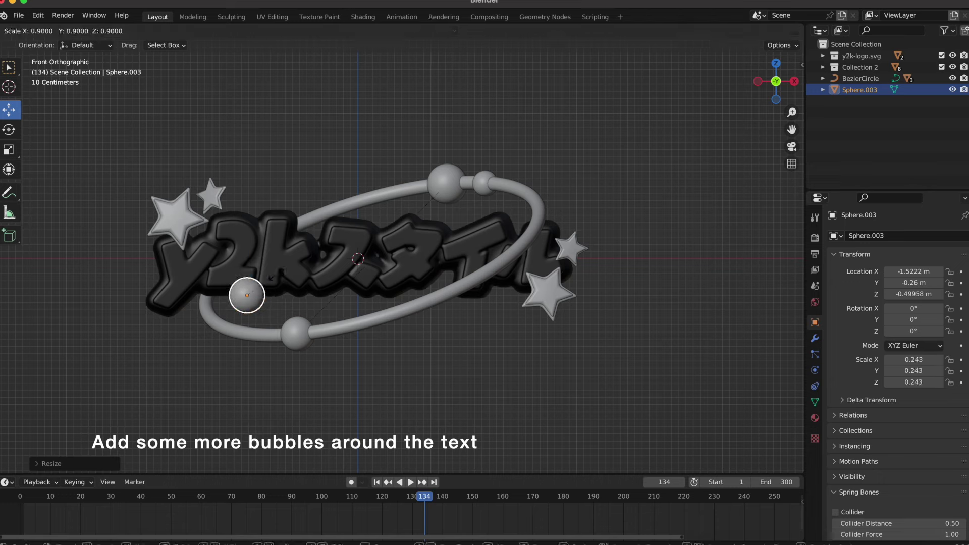
pyautogui.click(255, 272)
pyautogui.press('s')
pyautogui.click(259, 269)
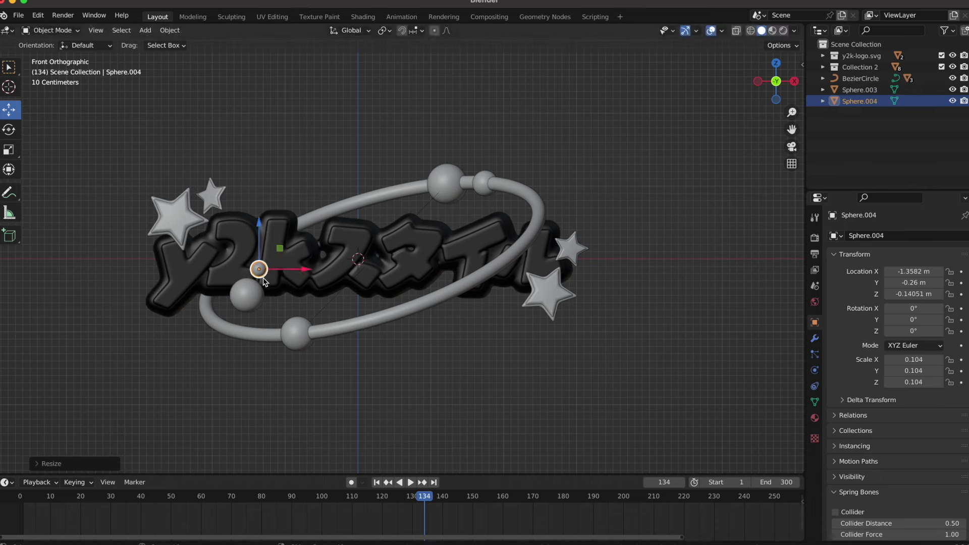
pyautogui.click(247, 294)
pyautogui.hotkey('shift', 'd')
pyautogui.click(498, 298)
pyautogui.press('s')
pyautogui.click(515, 288)
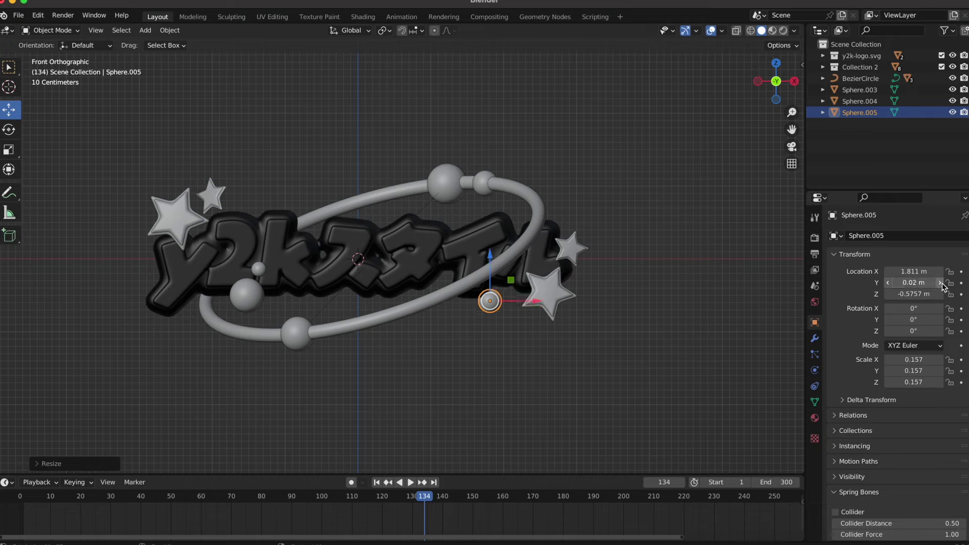
# Step: Duplicate two more bubbles near the ring's top, shrinking the newest one
pyautogui.click(481, 323)
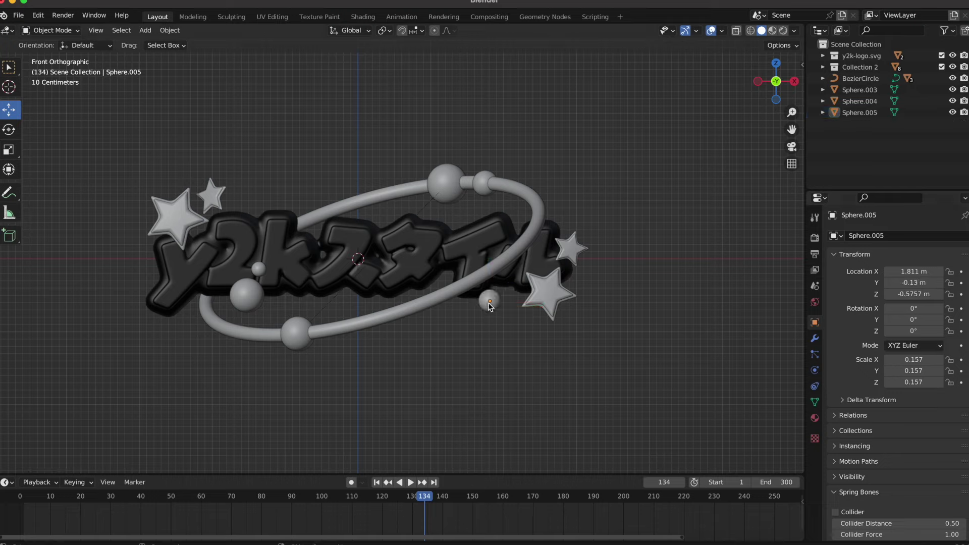
pyautogui.click(490, 303)
pyautogui.hotkey('shift', 'd')
pyautogui.click(382, 217)
pyautogui.hotkey('shift', 'd')
pyautogui.click(371, 197)
pyautogui.press('s')
pyautogui.click(380, 194)
pyautogui.keyDown('shift'); pyautogui.click(382, 217); pyautogui.keyUp('shift')
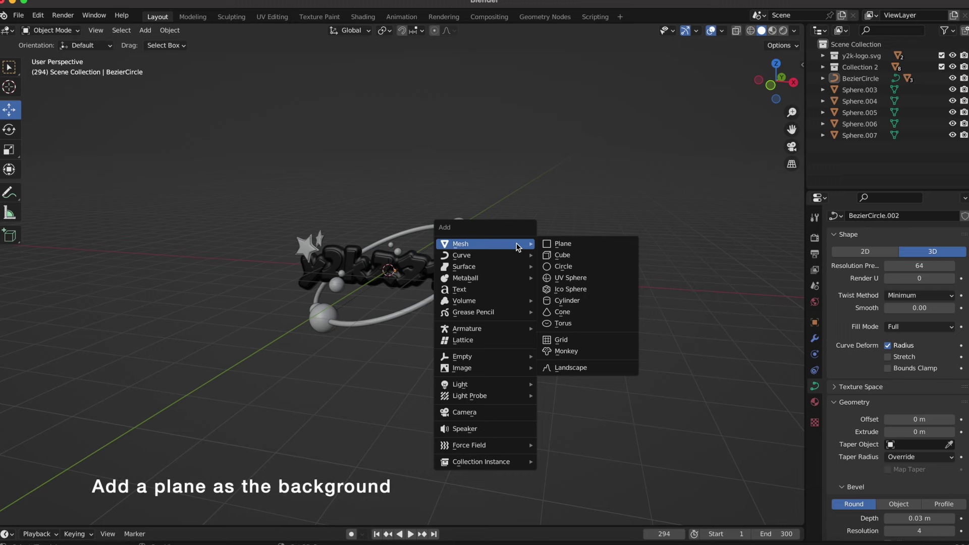
# Step: Add a plane, scale it into a large floor and lower it beneath the logo
pyautogui.click(563, 244)
pyautogui.press('s')
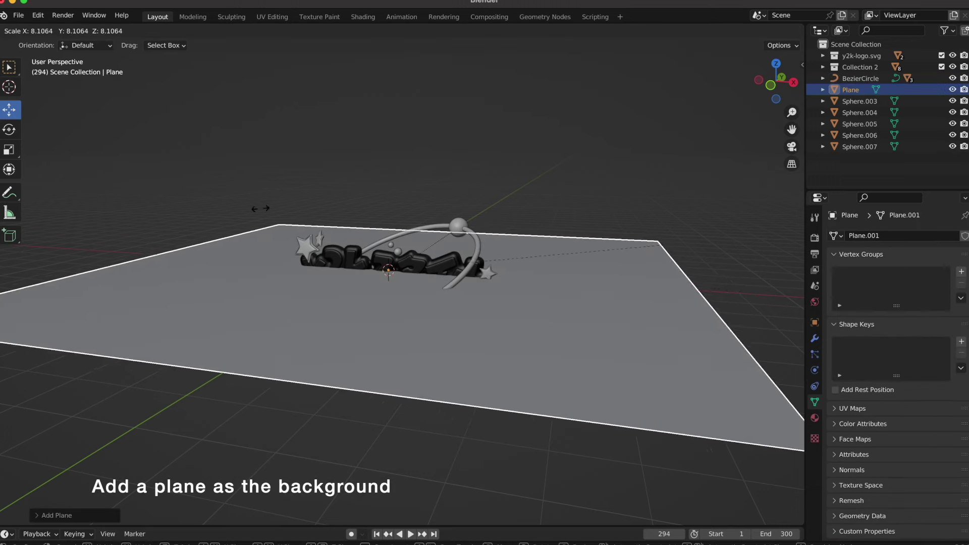
pyautogui.click(460, 156)
pyautogui.scroll(-2, 460, 157)
pyautogui.scroll(-2, 459, 156)
pyautogui.click(816, 323)
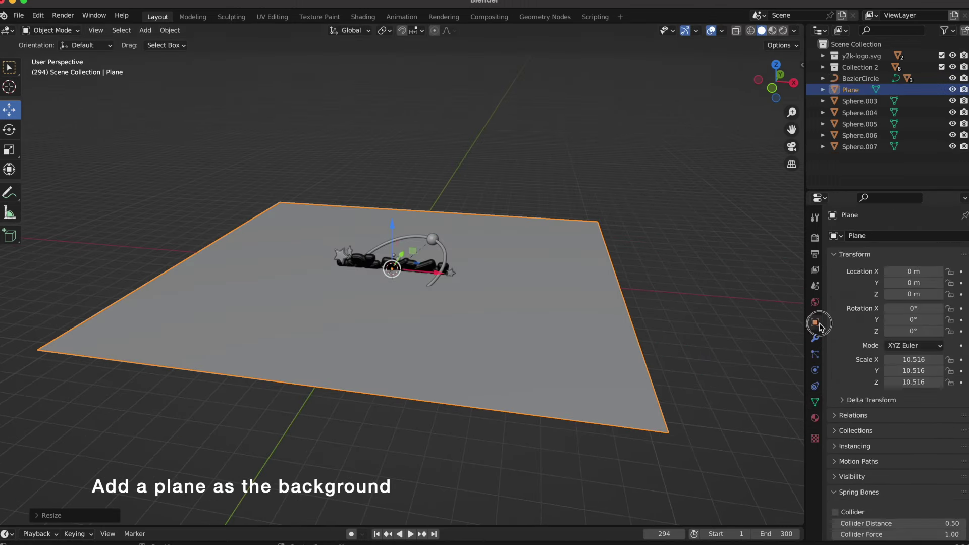
pyautogui.moveTo(910, 295); pyautogui.dragTo(888, 295)
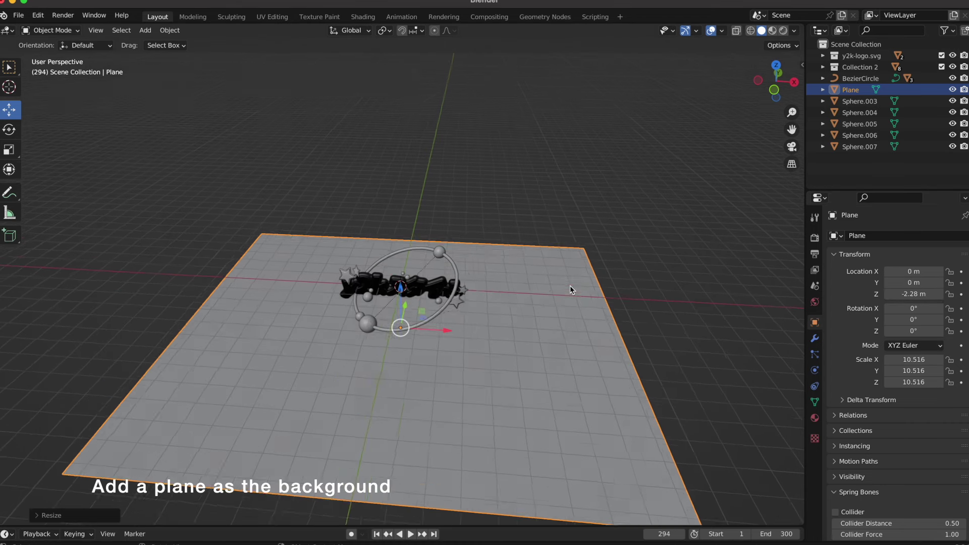
pyautogui.press('s')
pyautogui.click(613, 274)
# Step: In Edit Mode, raise the plane's back edge upward into a wall
pyautogui.press('Tab')
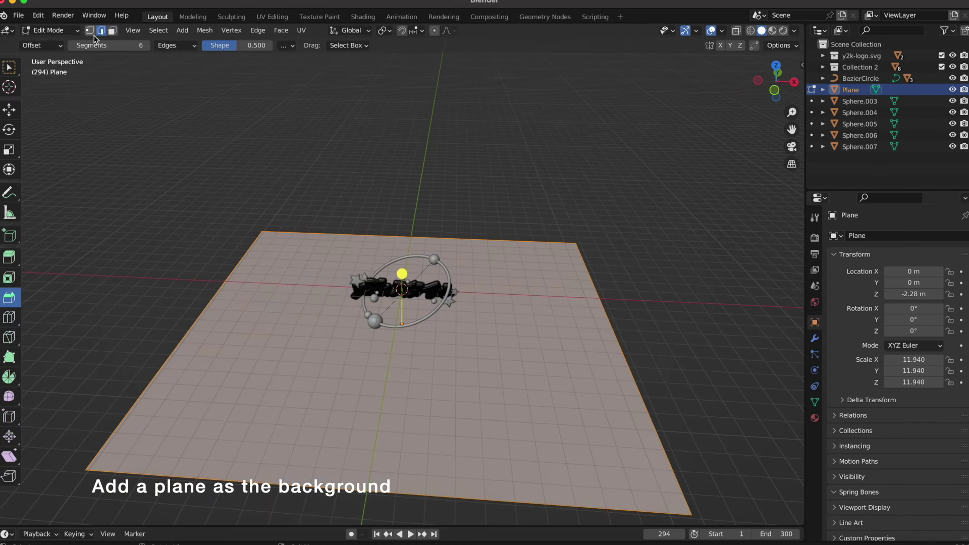
pyautogui.click(9, 109)
pyautogui.click(328, 231)
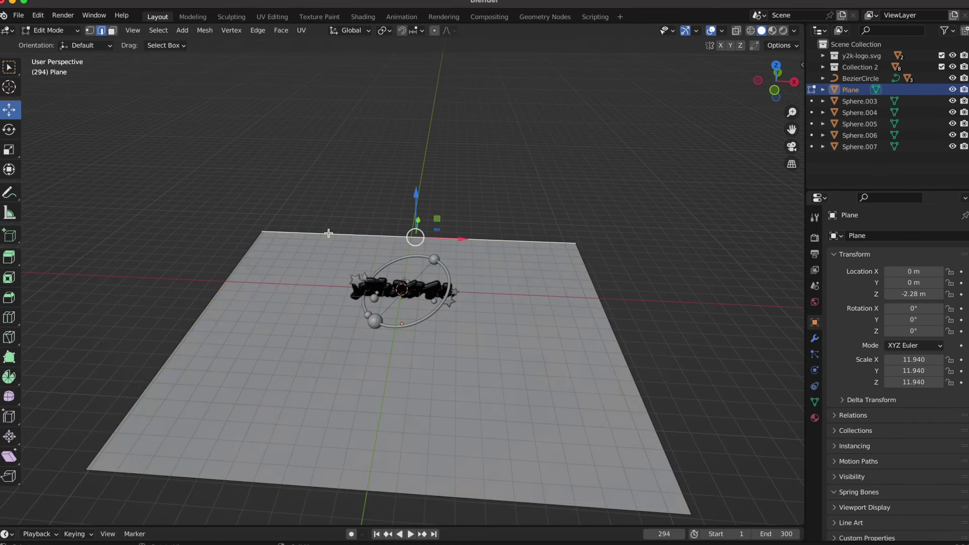
pyautogui.moveTo(454, 199); pyautogui.dragTo(457, 189, button='middle')
pyautogui.click(777, 87)
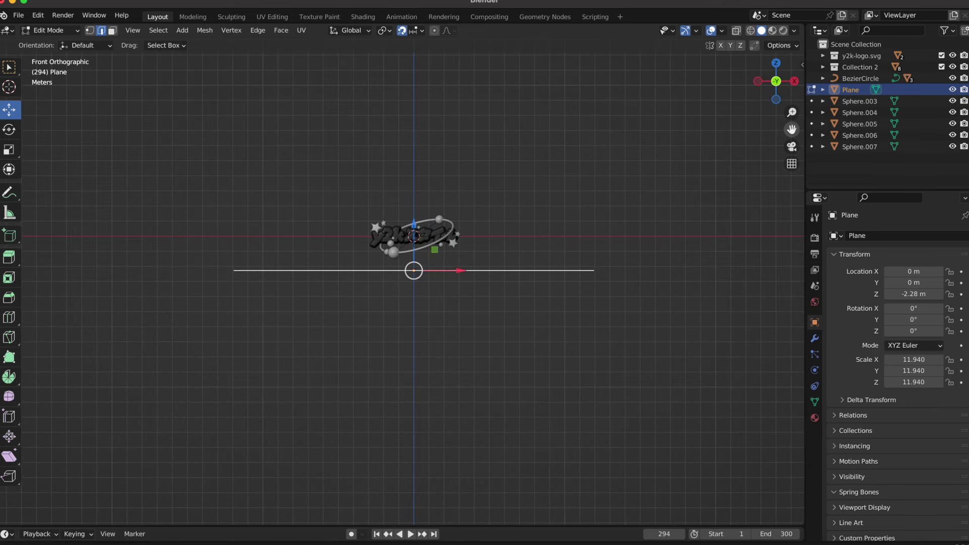
pyautogui.press('g')
pyautogui.click(574, 518)
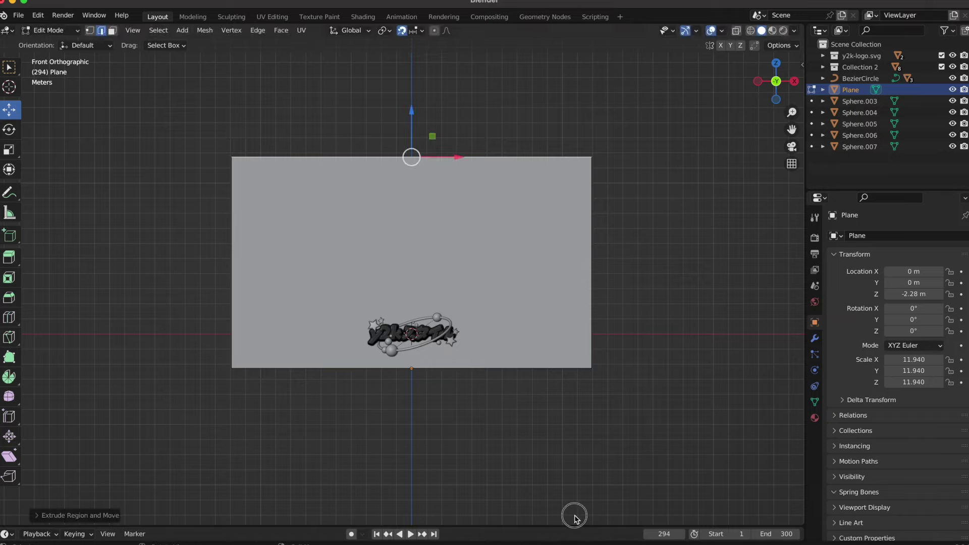
# Step: Bevel the wall-floor corner into a curve and shade the backdrop smooth
pyautogui.moveTo(576, 331)
pyautogui.mouseDown(button='middle')
pyautogui.moveTo(525, 372)
pyautogui.moveTo(525, 363)
pyautogui.mouseUp(button='middle')
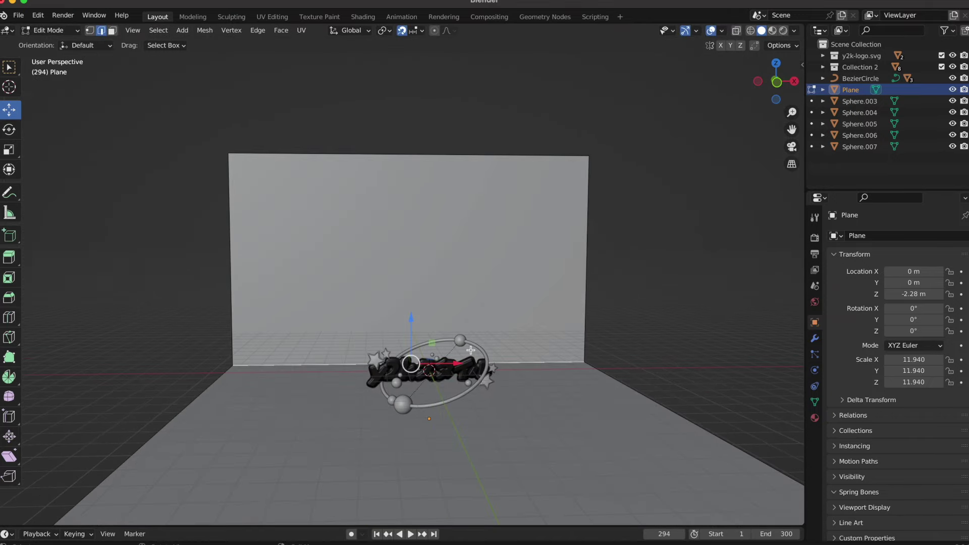
pyautogui.click(10, 301)
pyautogui.moveTo(418, 305); pyautogui.dragTo(439, 335, button='middle')
pyautogui.moveTo(439, 336); pyautogui.dragTo(461, 324)
pyautogui.press('Tab')
pyautogui.moveTo(466, 328); pyautogui.dragTo(465, 324, button='middle')
pyautogui.rightClick(466, 325)
pyautogui.click(477, 259)
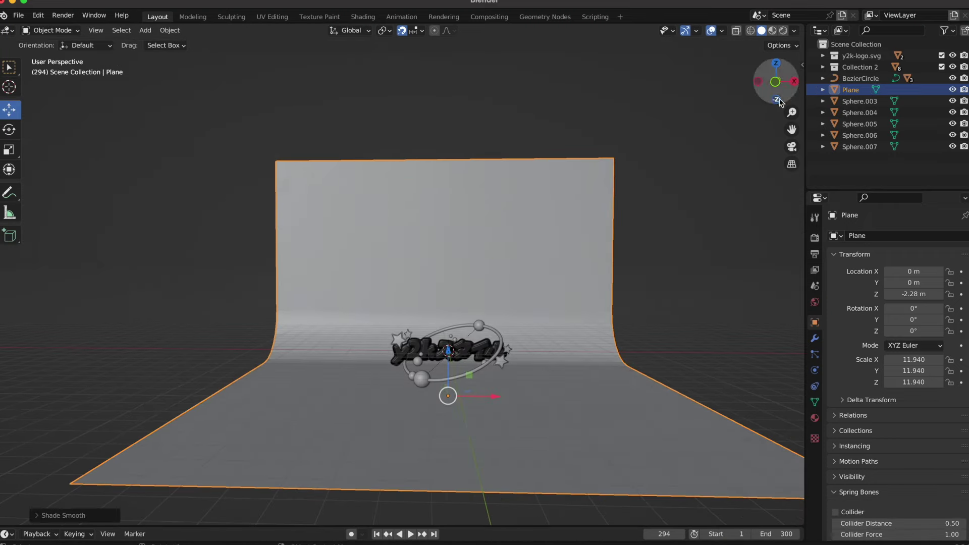
pyautogui.moveTo(792, 129); pyautogui.dragTo(727, 114)
pyautogui.moveTo(586, 210); pyautogui.dragTo(464, 222, button='middle')
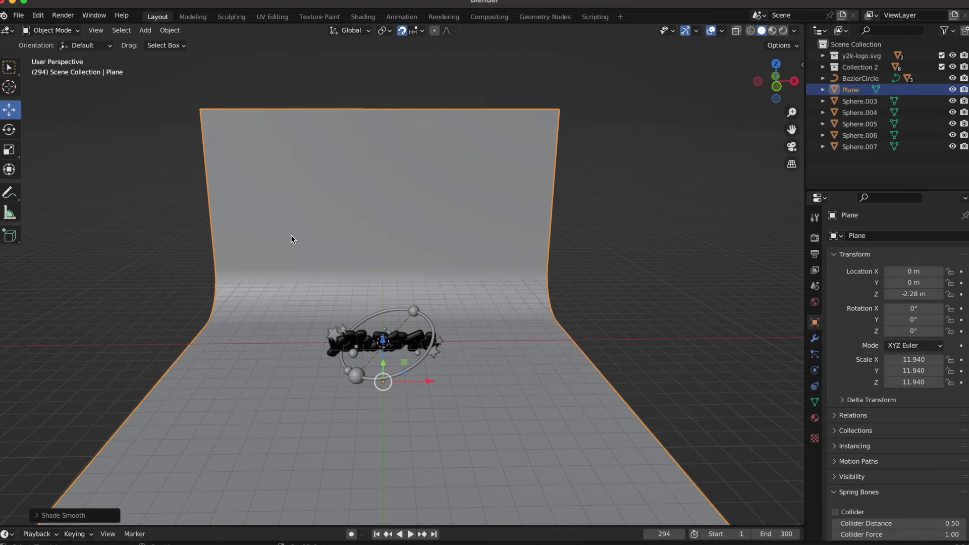
pyautogui.hotkey('shift', 'a')
# Step: Add a camera rotated 90°, 0°, 0°, look through it, and pull it back about 19 m
pyautogui.click(276, 407)
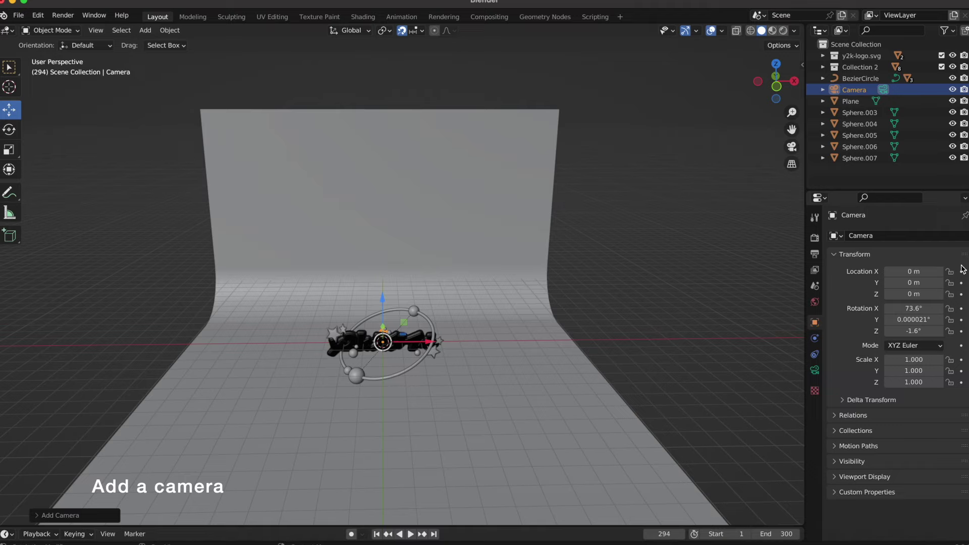
pyautogui.click(916, 319)
pyautogui.click(919, 330)
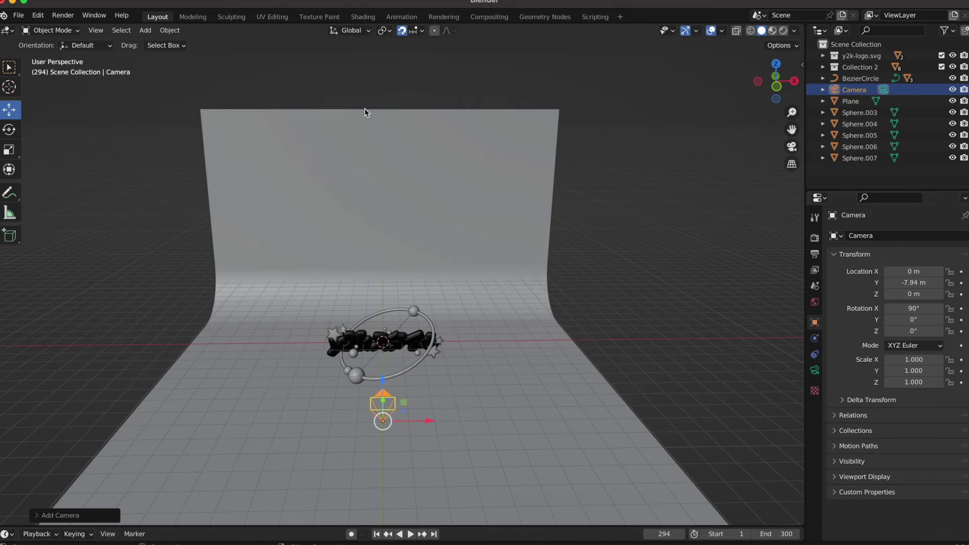
pyautogui.click(96, 30)
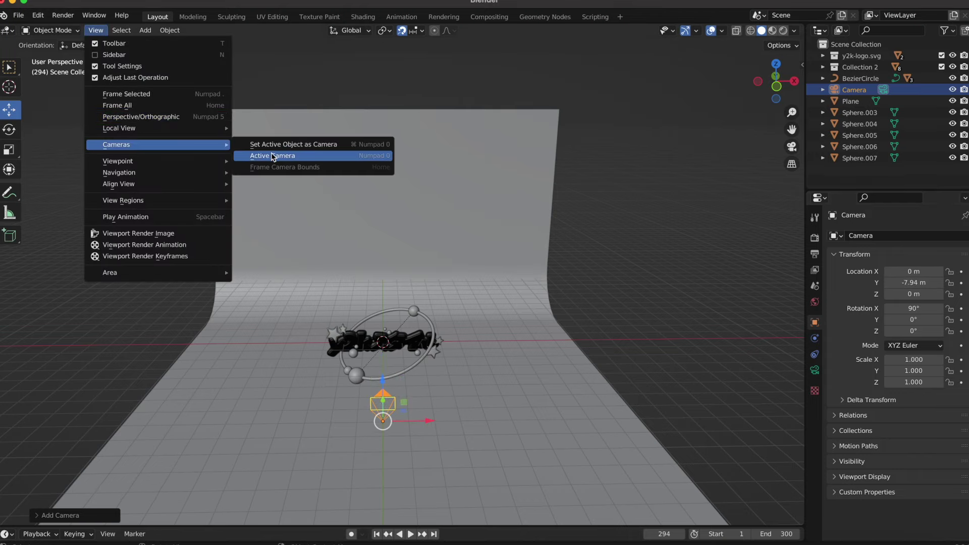
pyautogui.click(273, 153)
pyautogui.moveTo(913, 285)
pyautogui.mouseDown()
pyautogui.moveTo(853, 286)
pyautogui.moveTo(916, 289)
pyautogui.mouseUp()
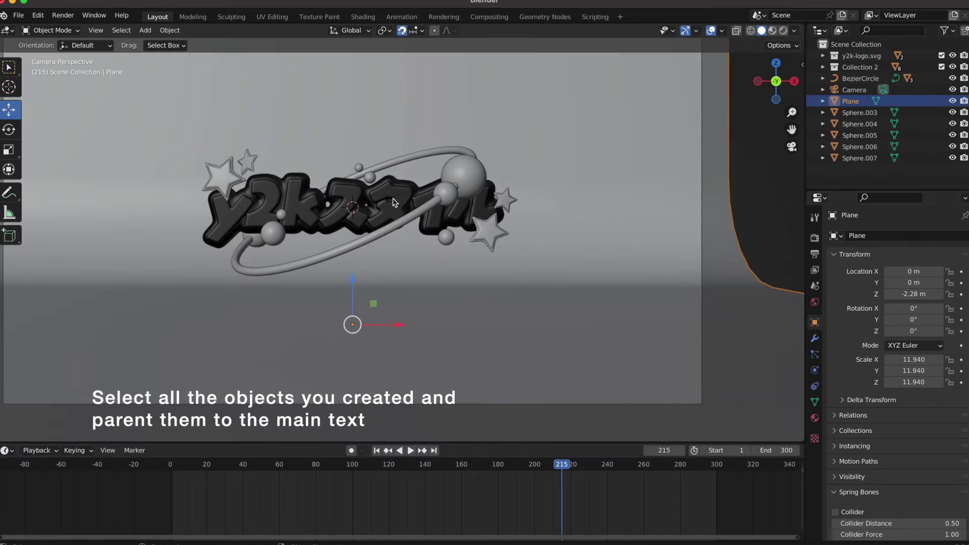
# Step: Select the ring, all stars and bubbles, and parent them to the y2k text object
pyautogui.click(398, 225)
pyautogui.click(248, 166)
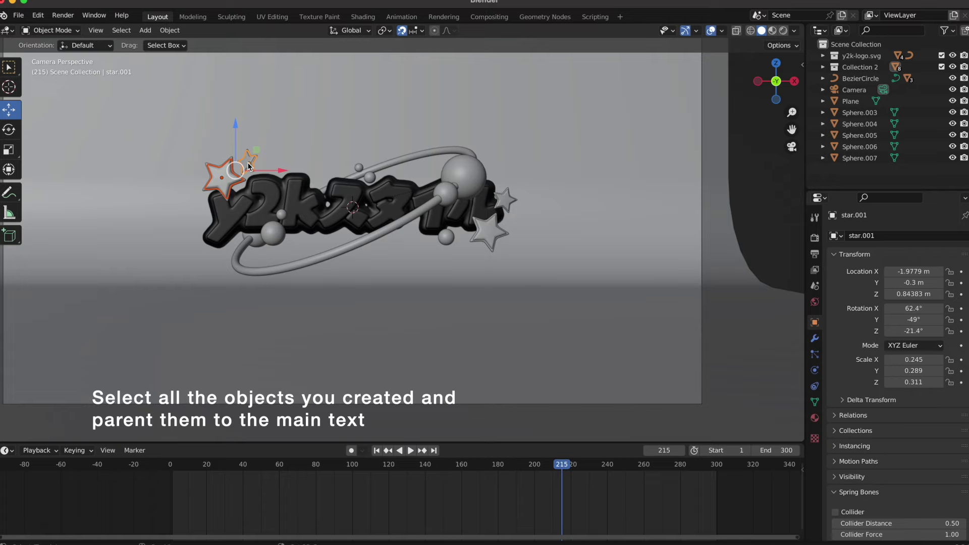
pyautogui.keyDown('shift'); pyautogui.click(277, 233); pyautogui.keyUp('shift')
pyautogui.keyDown('shift'); pyautogui.click(282, 214); pyautogui.keyUp('shift')
pyautogui.keyDown('shift'); pyautogui.click(370, 178); pyautogui.keyUp('shift')
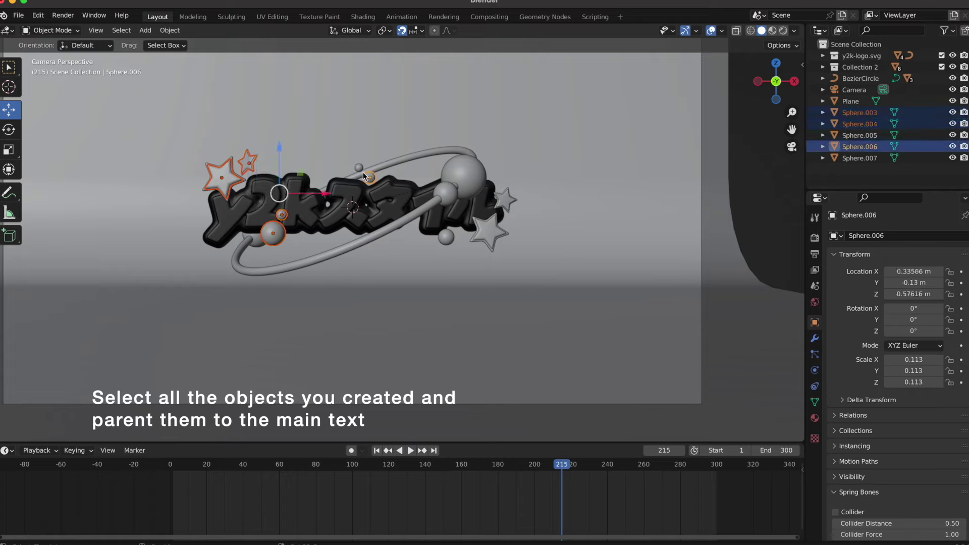
pyautogui.keyDown('shift'); pyautogui.click(358, 169); pyautogui.keyUp('shift')
pyautogui.keyDown('shift'); pyautogui.click(446, 237); pyautogui.keyUp('shift')
pyautogui.keyDown('shift'); pyautogui.click(504, 200); pyautogui.keyUp('shift')
pyautogui.keyDown('shift'); pyautogui.click(476, 218); pyautogui.keyUp('shift')
pyautogui.rightClick(474, 215)
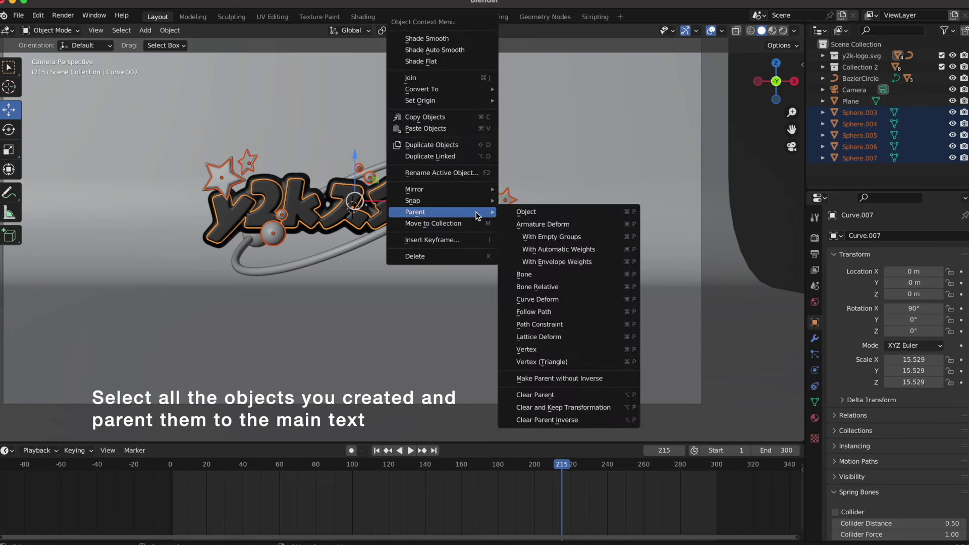
pyautogui.click(512, 213)
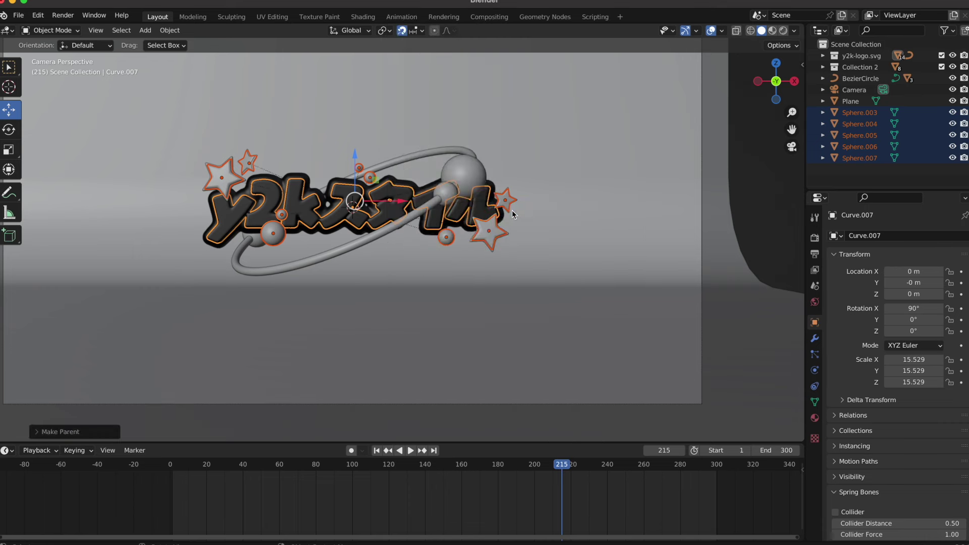
pyautogui.click(339, 222)
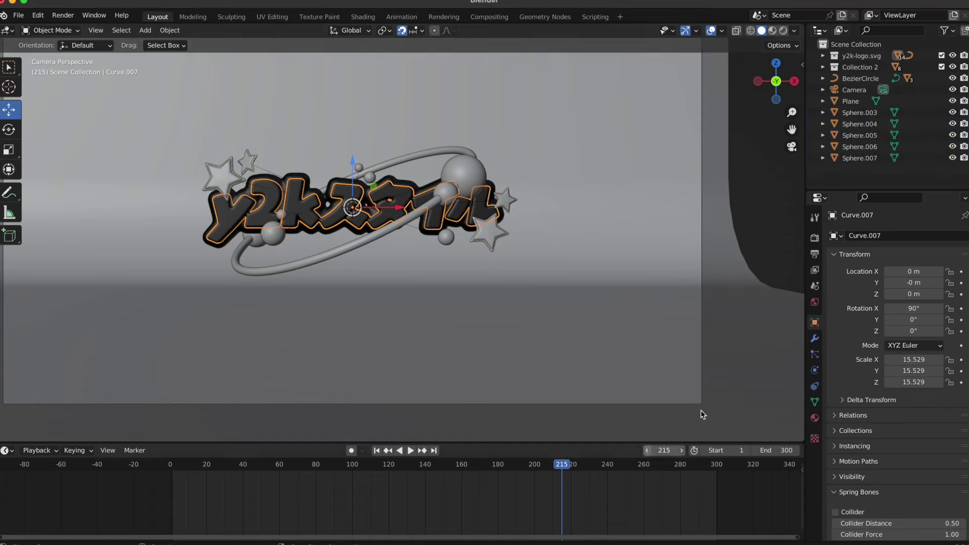
# Step: Lower the logo slightly and keyframe its starting rotation
pyautogui.moveTo(914, 294); pyautogui.dragTo(911, 297)
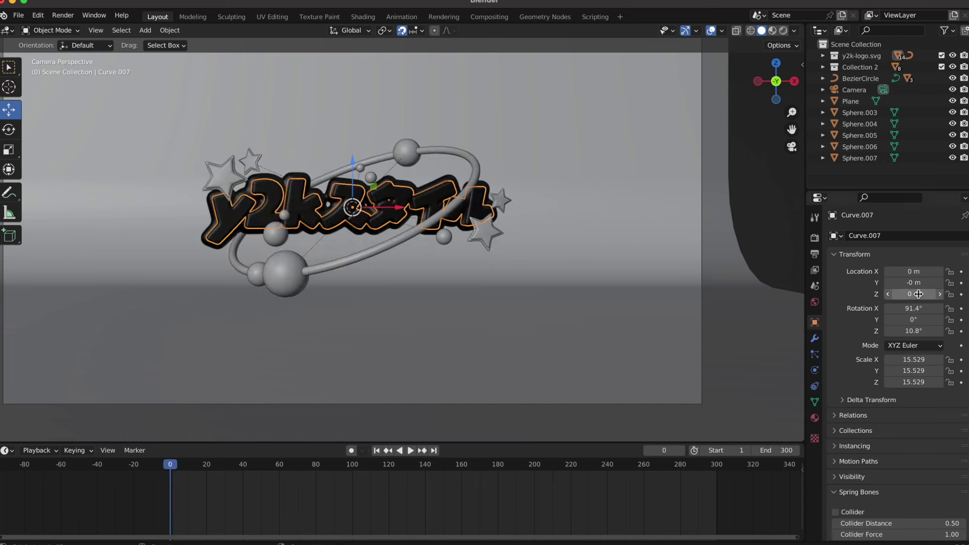
pyautogui.rightClick(917, 317)
pyautogui.click(917, 311)
# Step: At frame 117, move the logo down 0.8 on Z, tilt it back, and key its rotation and location
pyautogui.moveTo(387, 469); pyautogui.dragTo(385, 469)
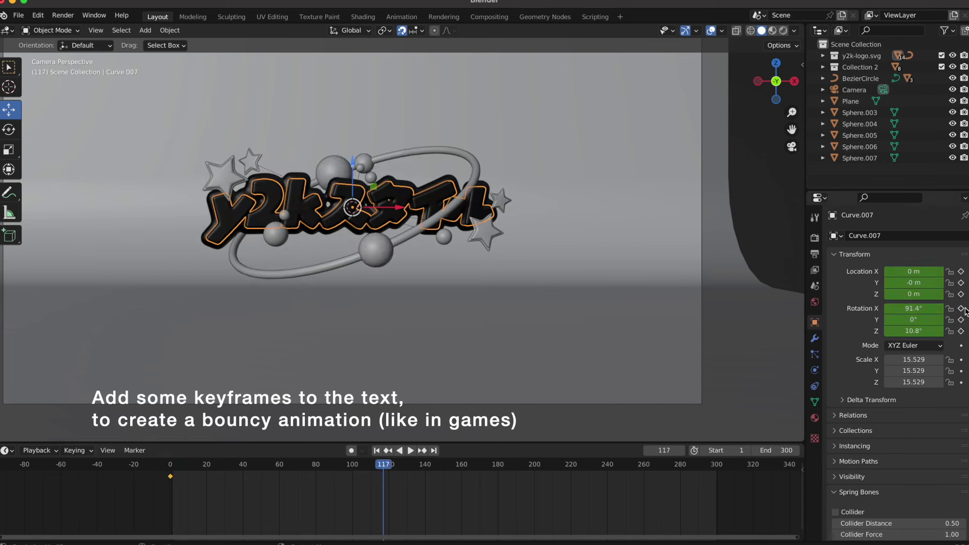
pyautogui.write('gz-0.8')
pyautogui.press('Return')
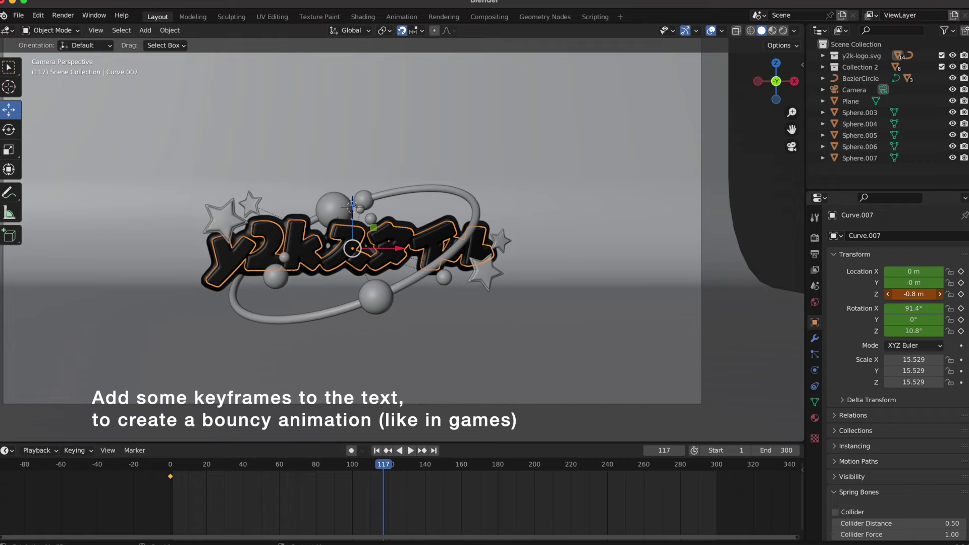
pyautogui.moveTo(913, 309)
pyautogui.mouseDown()
pyautogui.moveTo(899, 308)
pyautogui.moveTo(904, 331)
pyautogui.mouseUp()
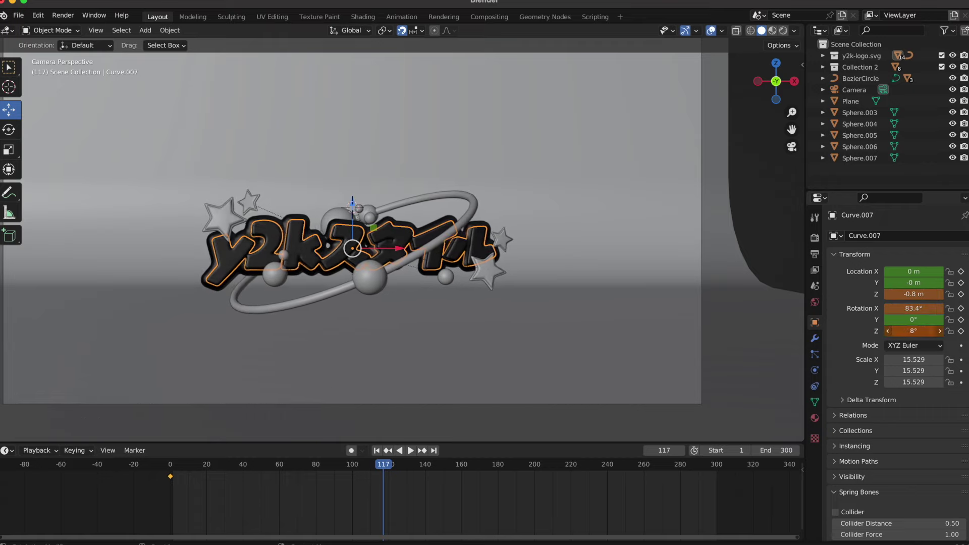
pyautogui.rightClick(913, 331)
pyautogui.click(914, 329)
pyautogui.rightClick(914, 273)
pyautogui.click(904, 276)
# Step: Shift the middle key later, then key the logo raised and tilted to -25.4° Z at frame 300
pyautogui.moveTo(385, 468); pyautogui.dragTo(420, 472)
pyautogui.moveTo(477, 480); pyautogui.dragTo(489, 481)
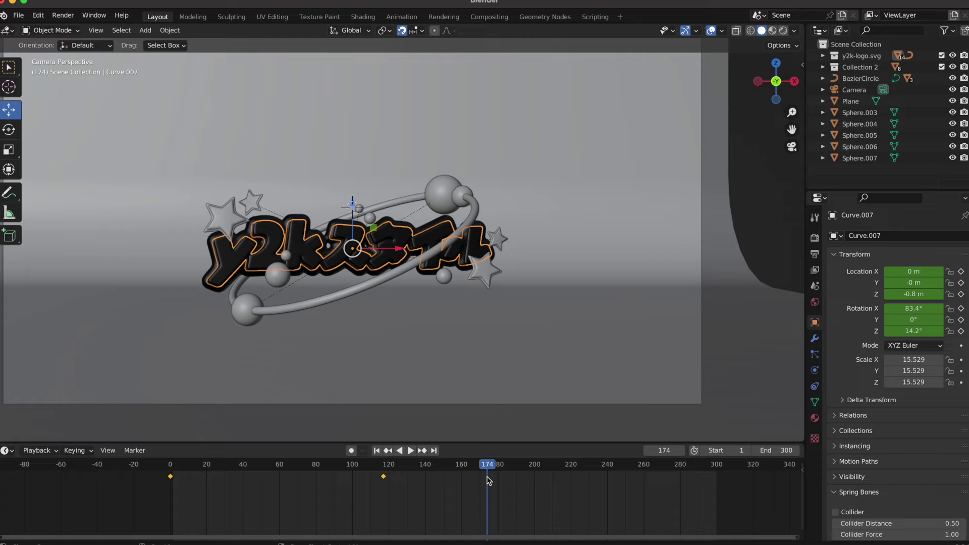
pyautogui.moveTo(383, 477); pyautogui.dragTo(717, 486)
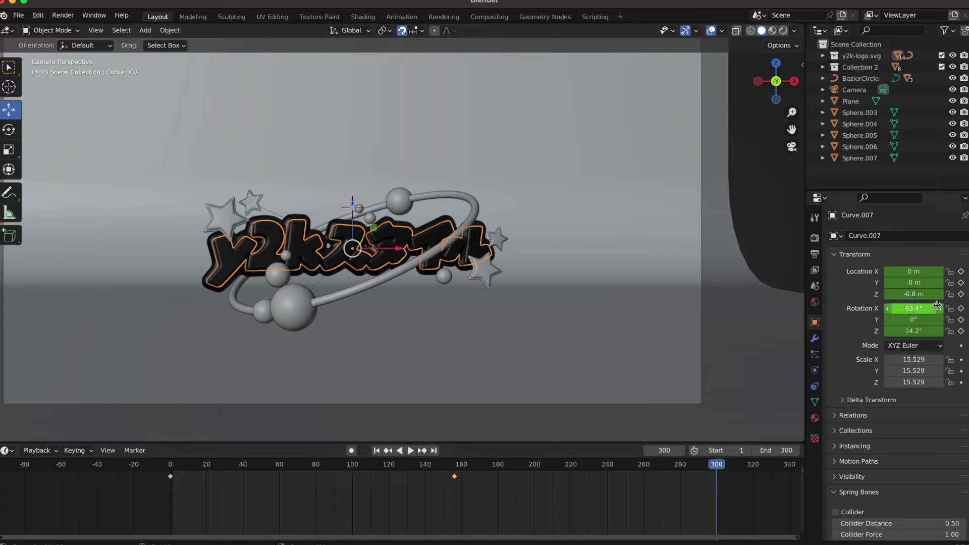
pyautogui.moveTo(922, 295); pyautogui.dragTo(944, 294)
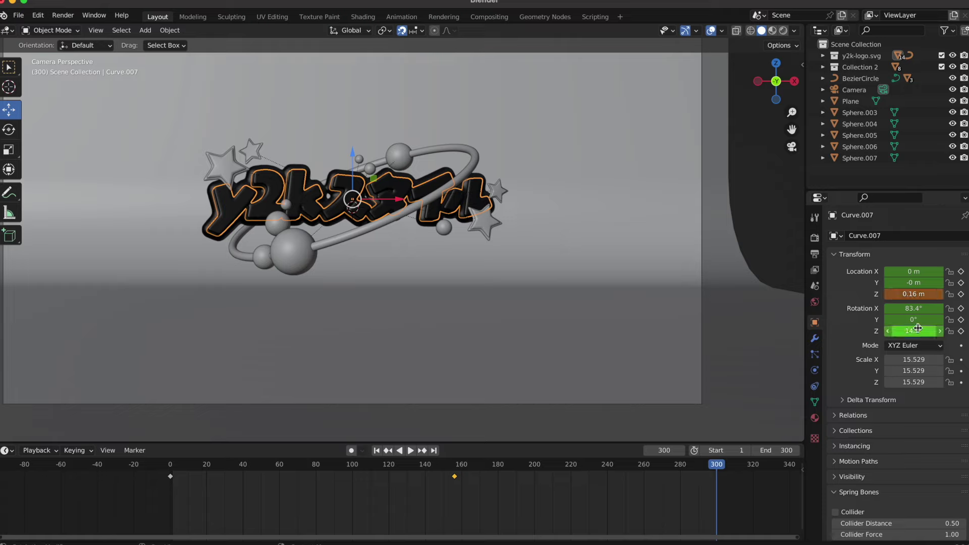
pyautogui.moveTo(914, 331)
pyautogui.mouseDown()
pyautogui.moveTo(891, 331)
pyautogui.moveTo(934, 308)
pyautogui.mouseUp()
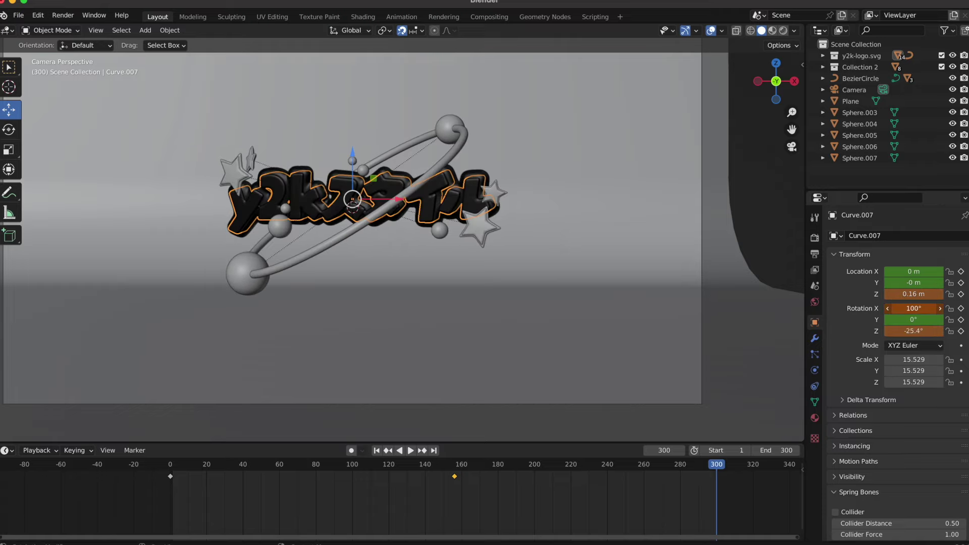
pyautogui.rightClick(921, 307)
pyautogui.click(922, 307)
pyautogui.rightClick(914, 282)
pyautogui.click(914, 282)
# Step: Play back the animation and move the middle keyframe earlier to about frame 85
pyautogui.click(169, 467)
pyautogui.press('space')
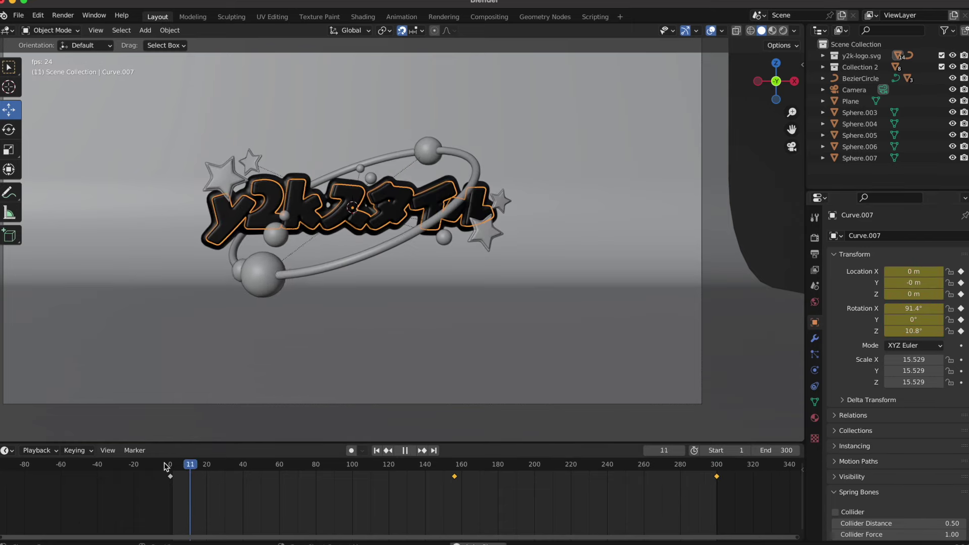
pyautogui.press('space')
pyautogui.moveTo(454, 477); pyautogui.dragTo(325, 477)
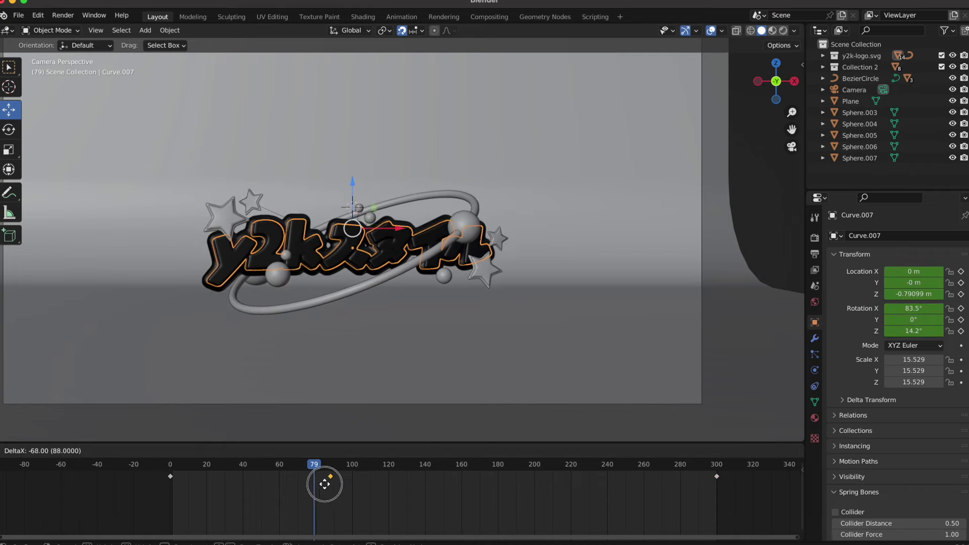
pyautogui.click(169, 467)
pyautogui.press('space')
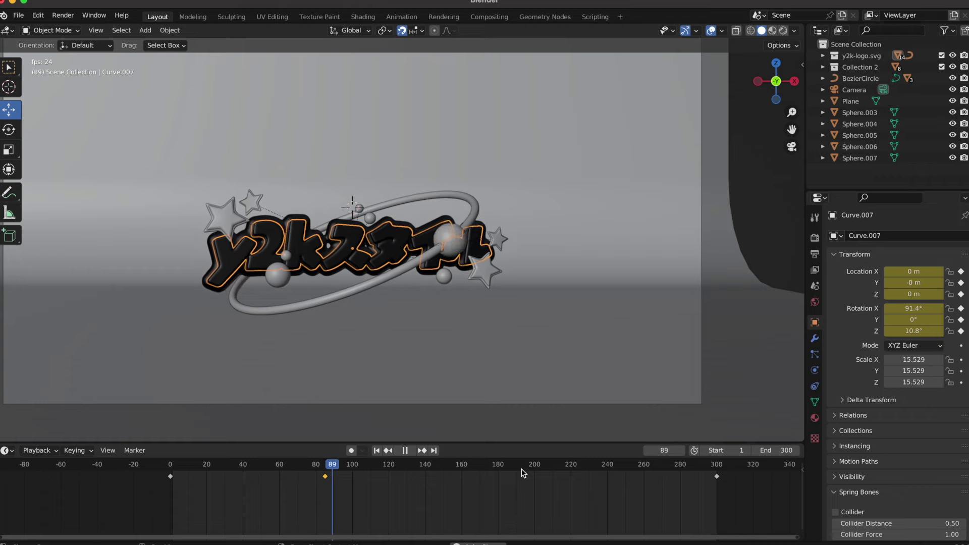
pyautogui.press('space')
# Step: Retime the keys: last key 300→160, then 85→77 and 160→143, checking playback
pyautogui.moveTo(716, 477); pyautogui.dragTo(460, 477)
pyautogui.click(325, 467)
pyautogui.press('space')
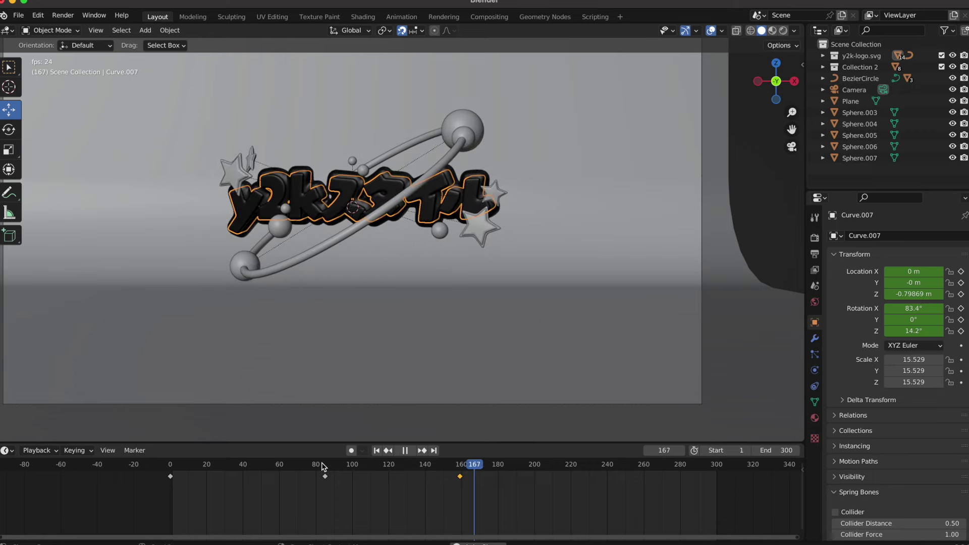
pyautogui.press('space')
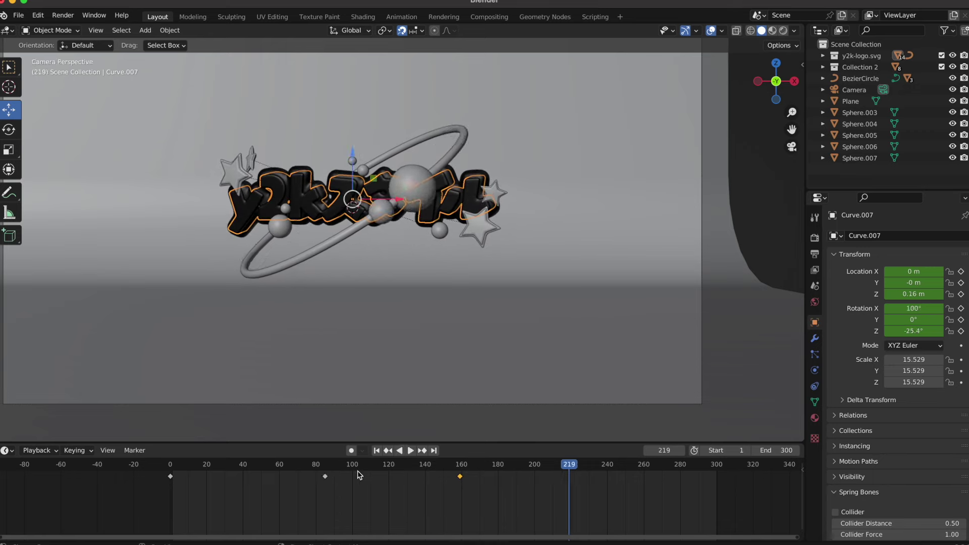
pyautogui.moveTo(327, 477); pyautogui.dragTo(311, 482)
pyautogui.moveTo(460, 477); pyautogui.dragTo(427, 485)
# Step: At frame 223, key the logo at -0.76 m Z and 13.2° Z rotation
pyautogui.moveTo(570, 469); pyautogui.dragTo(579, 470)
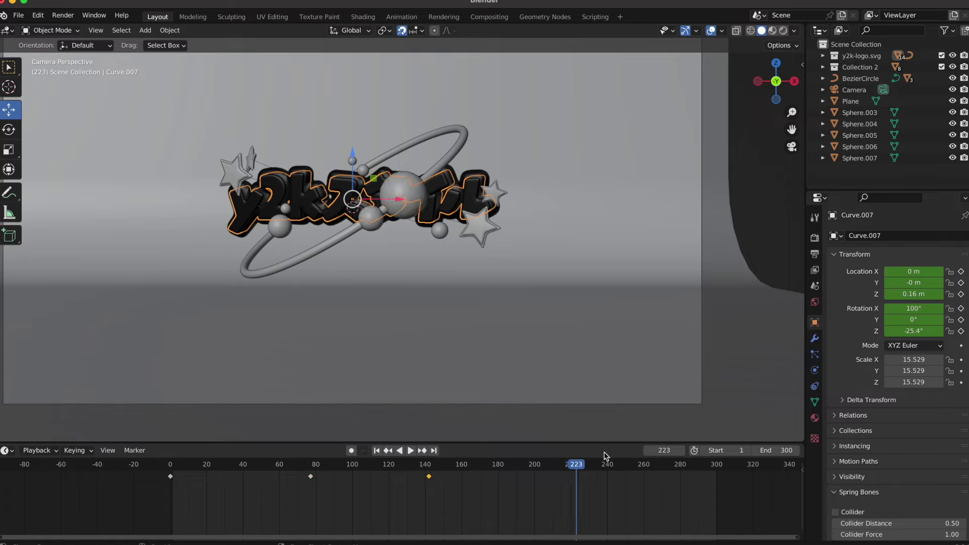
pyautogui.moveTo(925, 296); pyautogui.dragTo(888, 296)
pyautogui.moveTo(914, 331)
pyautogui.mouseDown()
pyautogui.moveTo(934, 331)
pyautogui.moveTo(899, 308)
pyautogui.mouseUp()
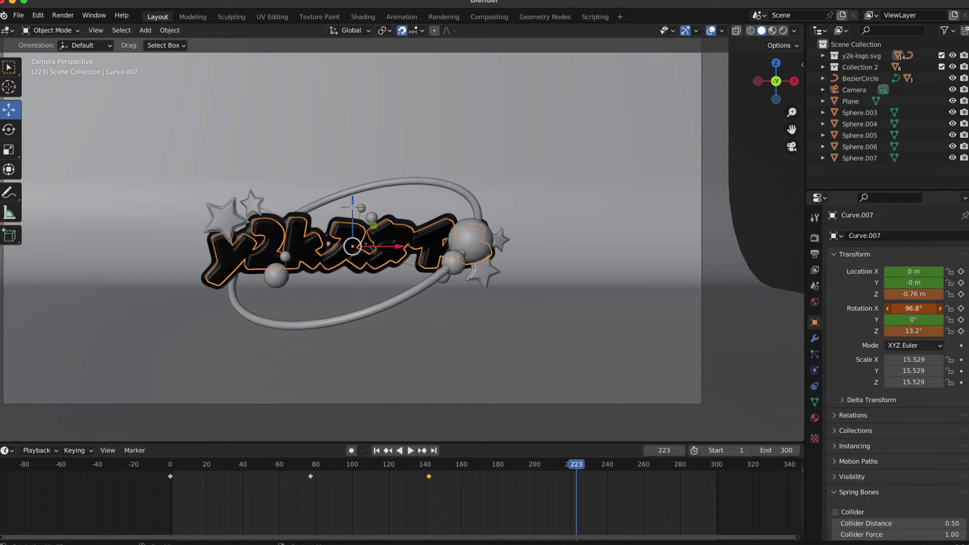
pyautogui.rightClick(914, 308)
pyautogui.click(913, 309)
pyautogui.rightClick(921, 280)
pyautogui.click(921, 282)
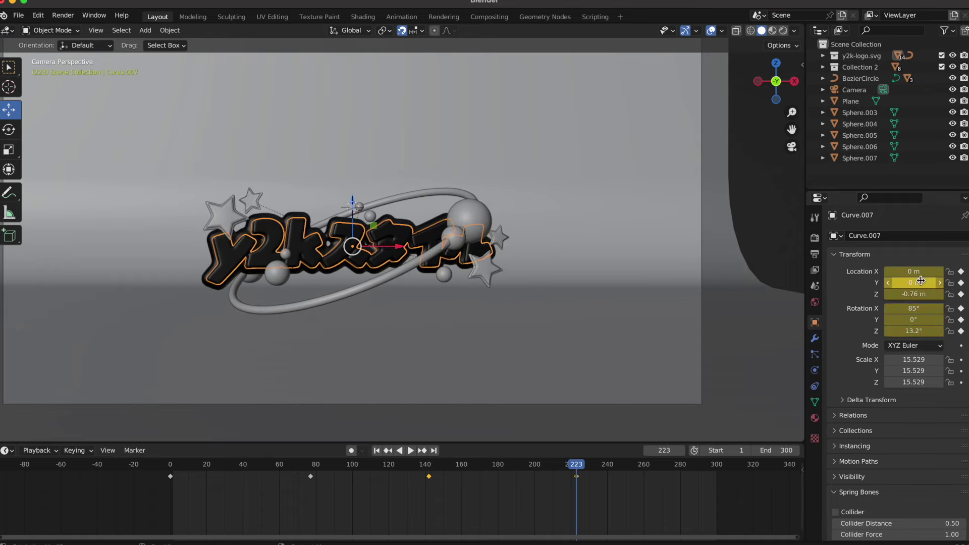
# Step: Copy the frame 0 keyframe, paste it at frame 300, and play the animation
pyautogui.rightClick(172, 478)
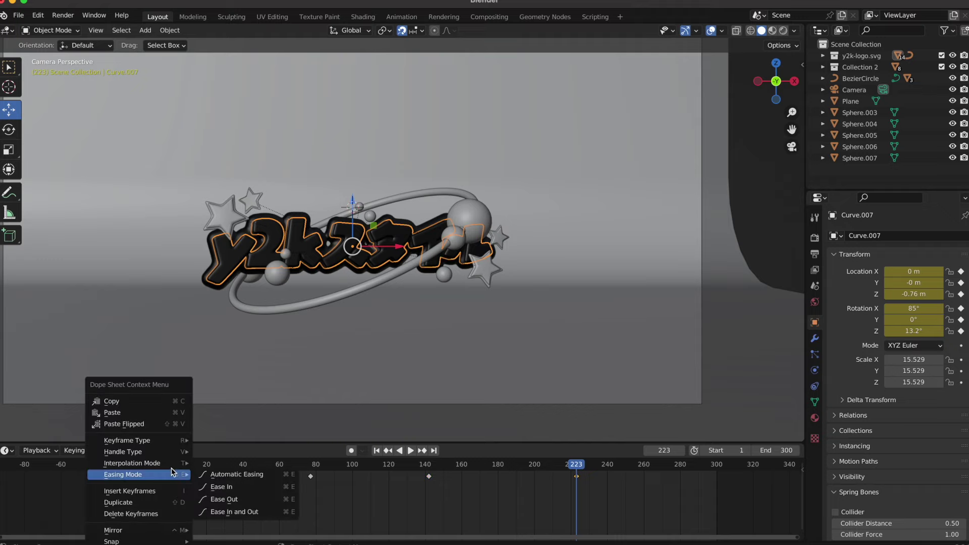
pyautogui.click(146, 376)
pyautogui.click(720, 468)
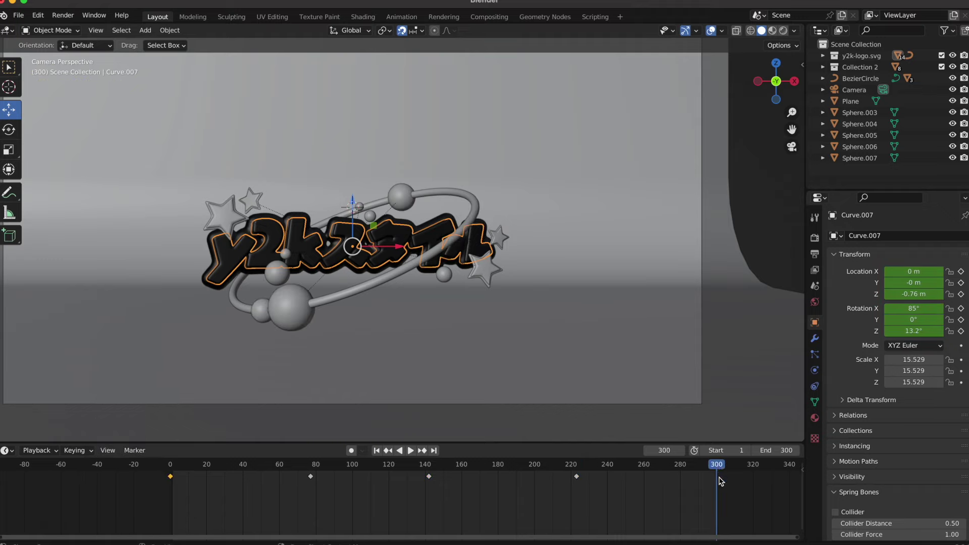
pyautogui.rightClick(721, 480)
pyautogui.click(701, 416)
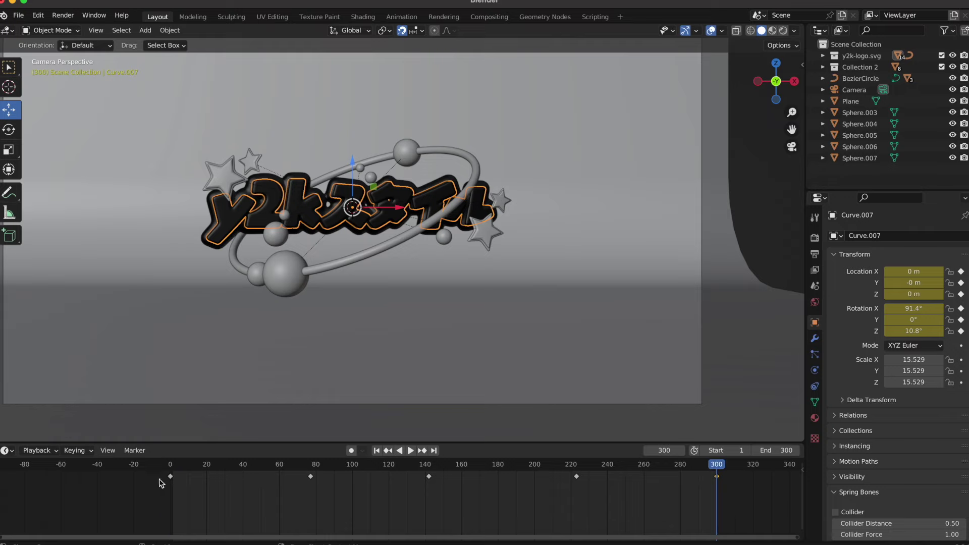
pyautogui.press('space')
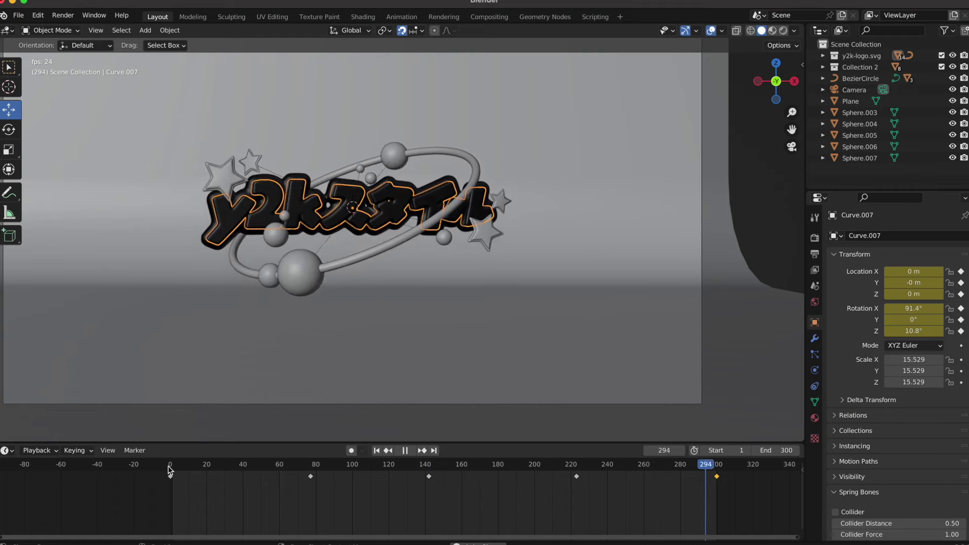
# Step: Paste Sphere.004's start pose at frame 300, then key Sphere.005's location at frame 1
pyautogui.rightClick(677, 485)
pyautogui.click(688, 414)
pyautogui.click(444, 237)
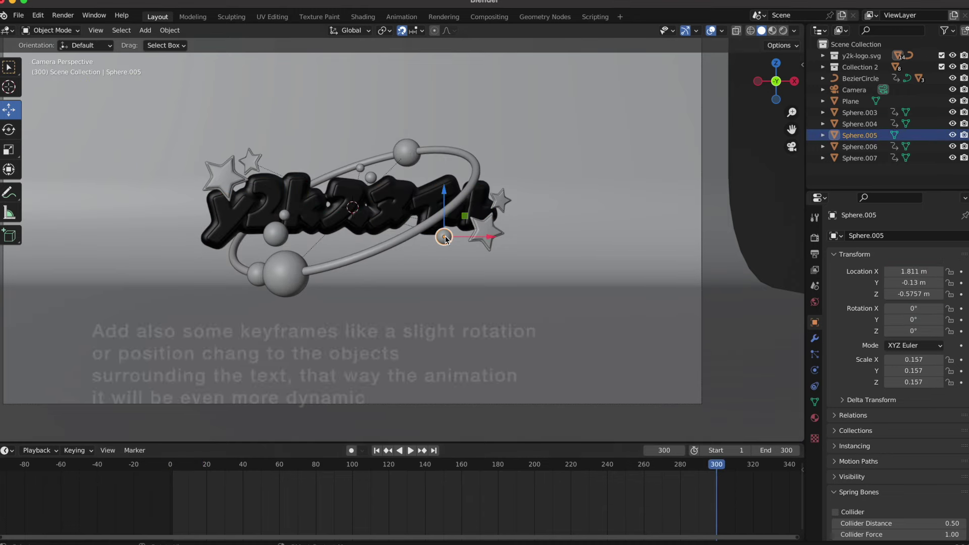
pyautogui.click(172, 464)
pyautogui.rightClick(419, 209)
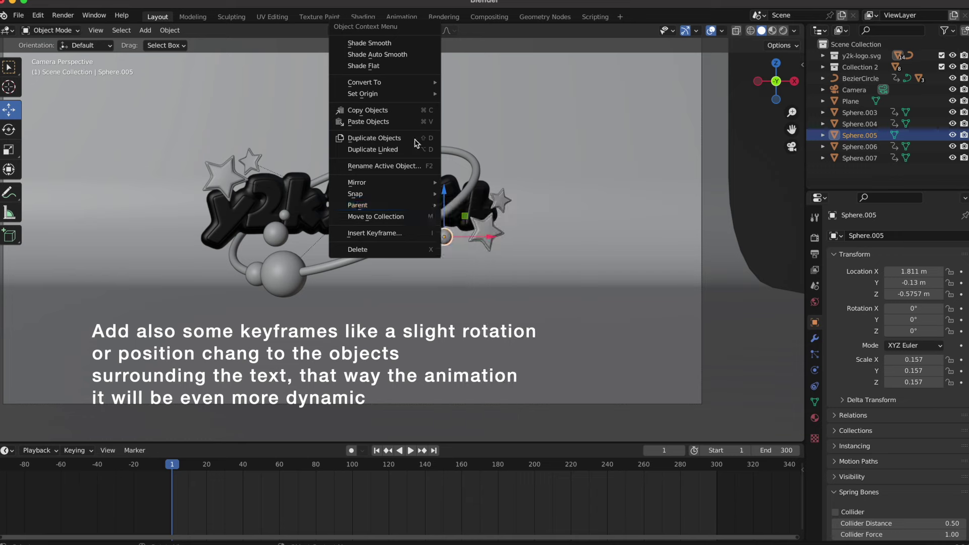
pyautogui.rightClick(910, 272)
pyautogui.click(909, 274)
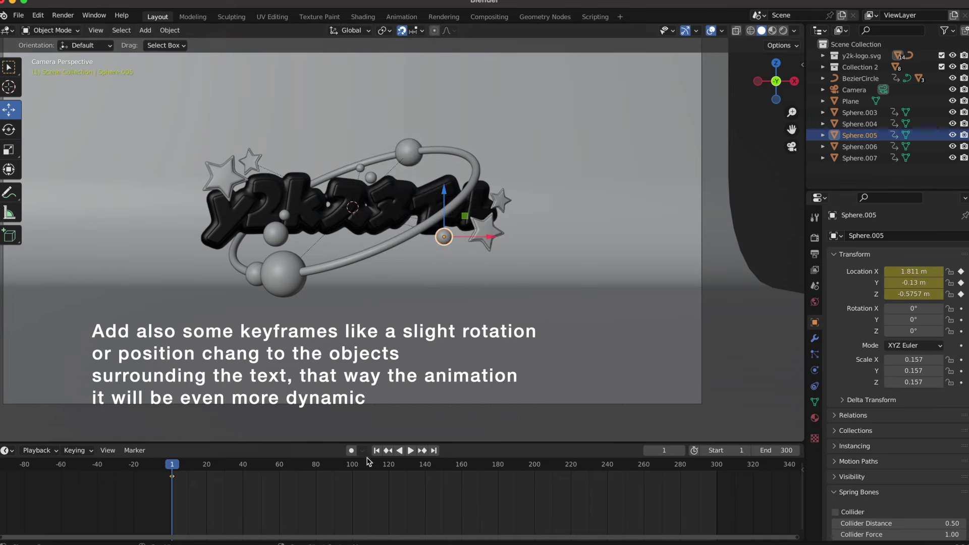
# Step: Key Sphere.005's new location at frame 127 and scrub through its motion
pyautogui.click(265, 467)
pyautogui.click(402, 467)
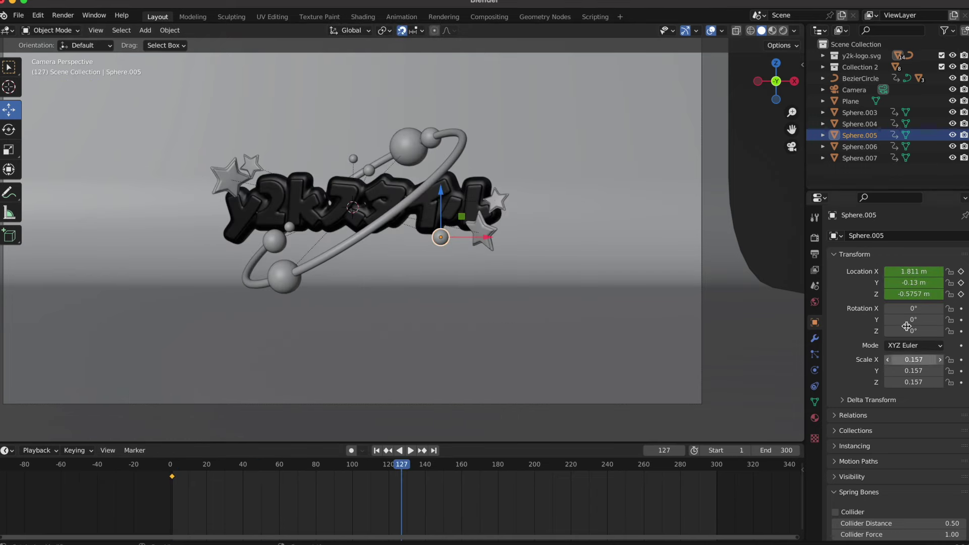
pyautogui.rightClick(916, 281)
pyautogui.click(917, 281)
pyautogui.moveTo(404, 469)
pyautogui.mouseDown()
pyautogui.moveTo(534, 479)
pyautogui.moveTo(582, 469)
pyautogui.mouseUp()
pyautogui.click(717, 466)
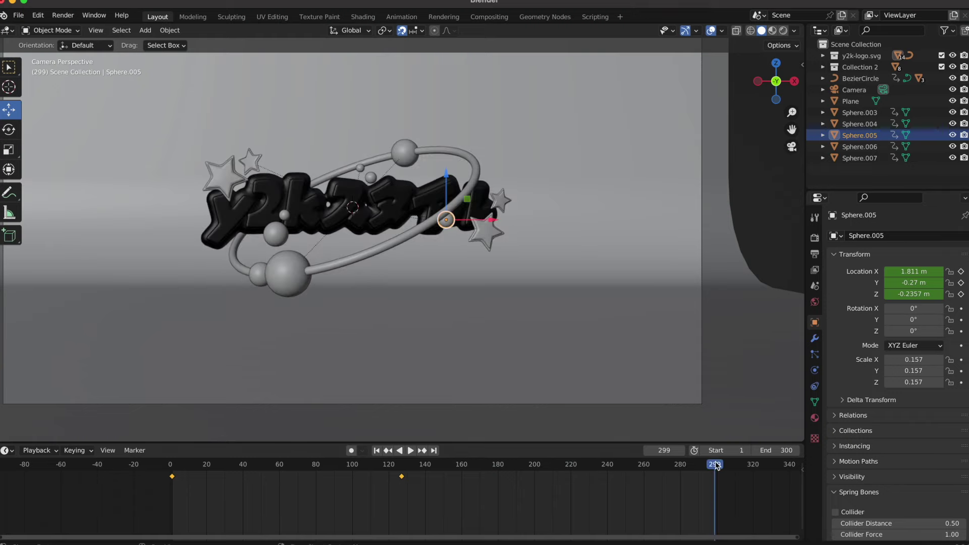
# Step: Copy the sphere's first location key and paste it at frame 300
pyautogui.rightClick(172, 478)
pyautogui.rightClick(721, 490)
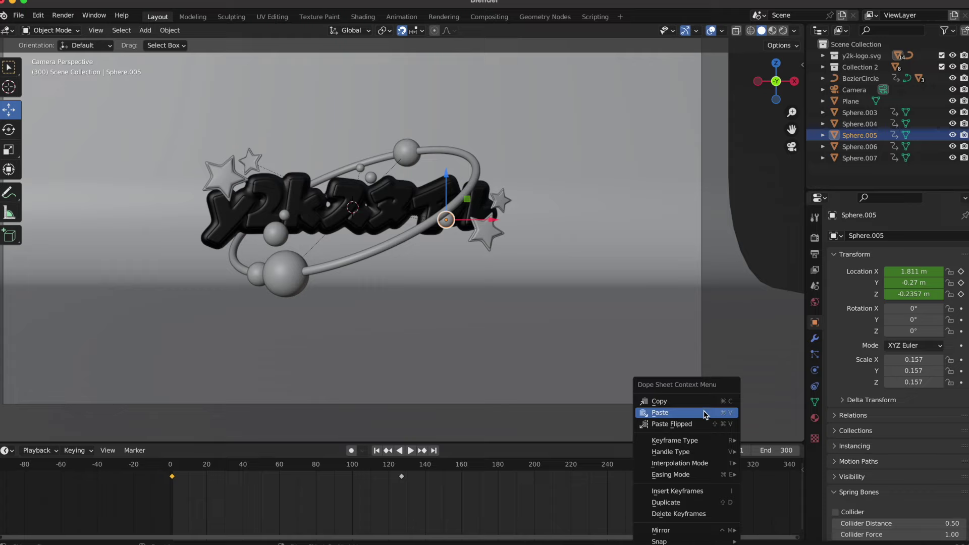
pyautogui.click(703, 471)
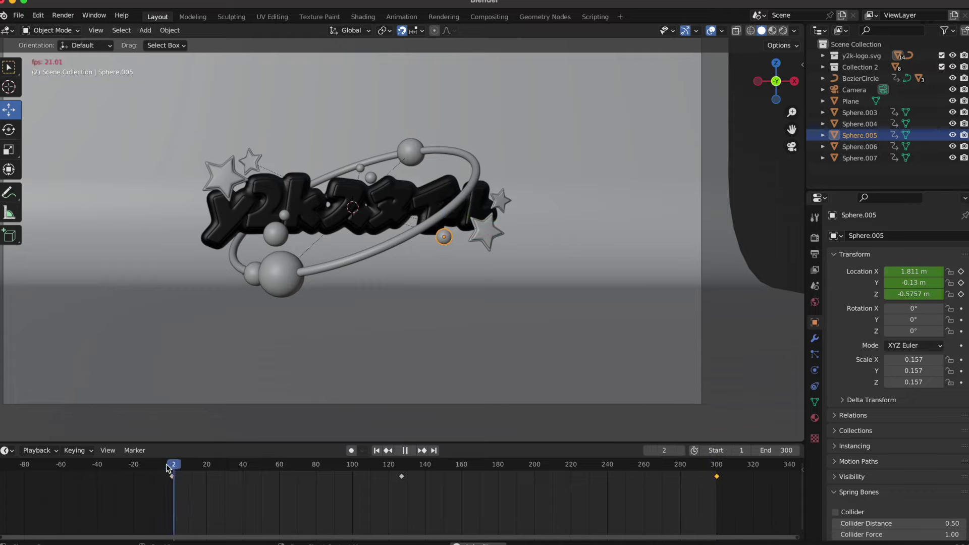
pyautogui.click(240, 395)
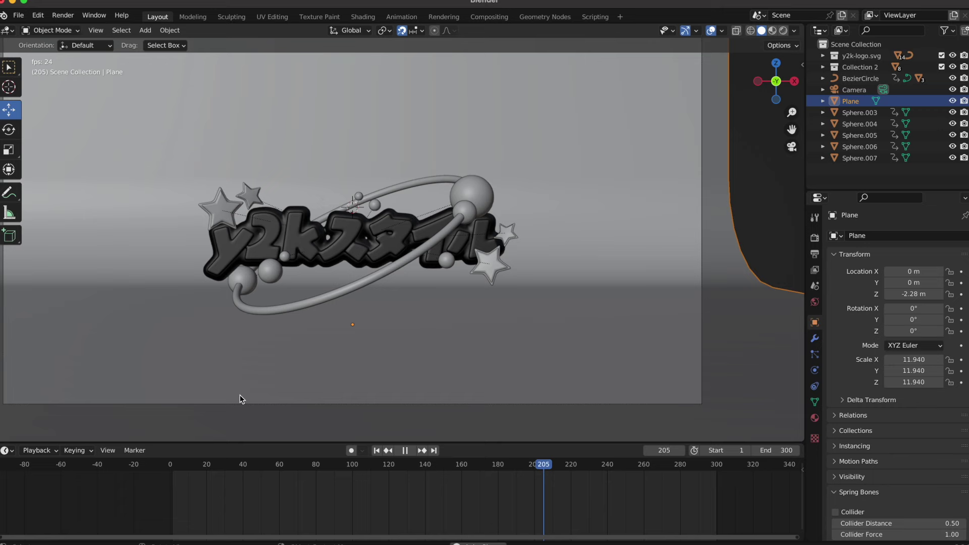
# Step: Split off a Shader Editor showing World nodes, with the viewport in rendered preview
pyautogui.scroll(-2, 309, 358)
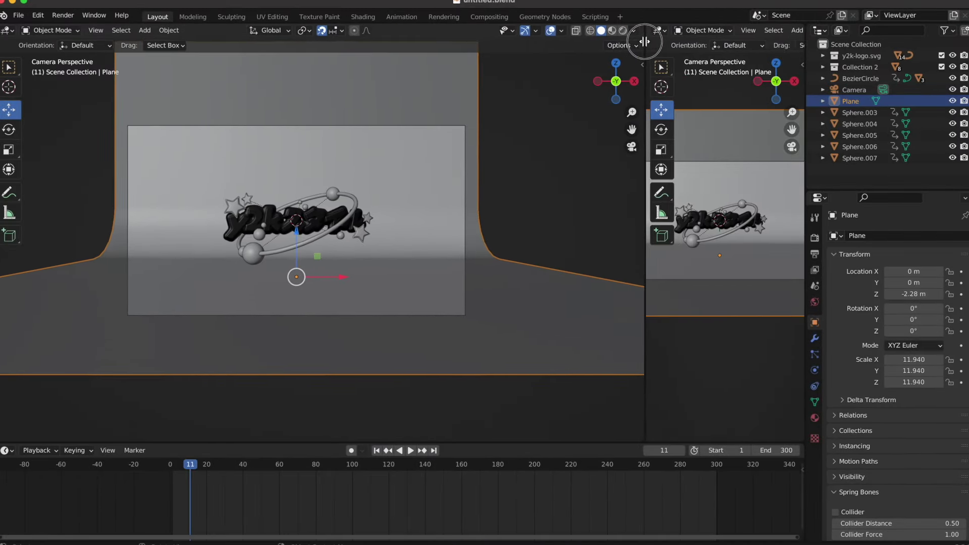
pyautogui.moveTo(645, 42); pyautogui.dragTo(435, 42)
pyautogui.click(449, 30)
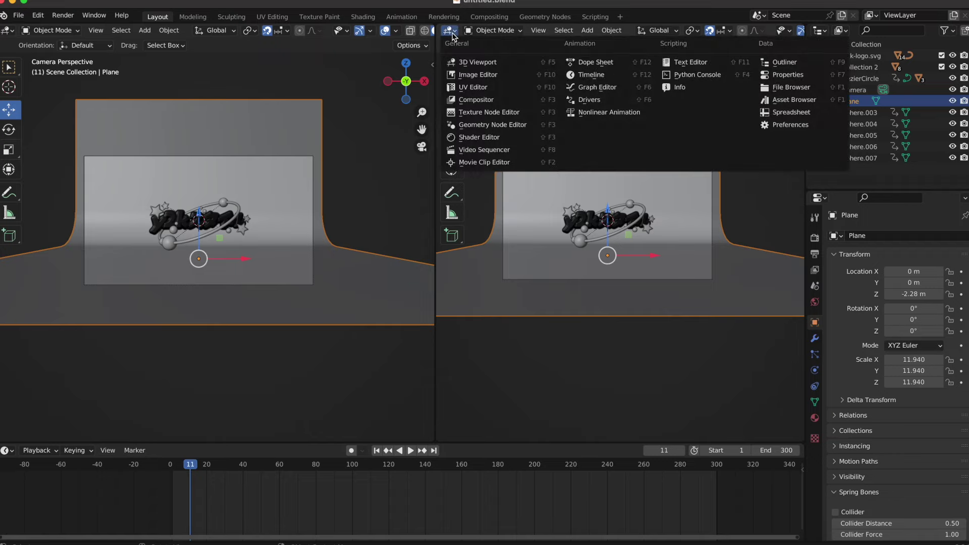
pyautogui.click(482, 137)
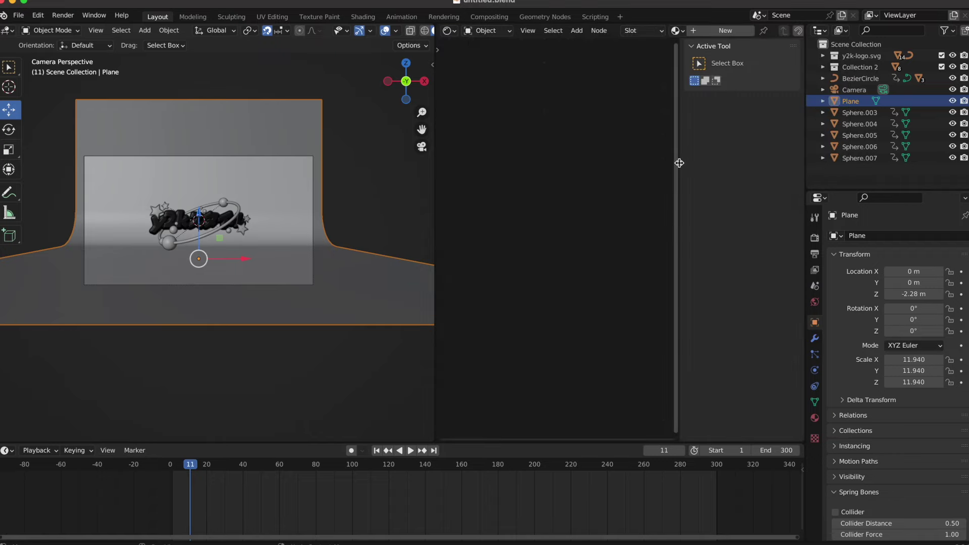
pyautogui.moveTo(679, 162); pyautogui.dragTo(707, 164)
pyautogui.scroll(2, 357, 134)
pyautogui.scroll(-3, 353, 30)
pyautogui.click(414, 30)
pyautogui.click(485, 30)
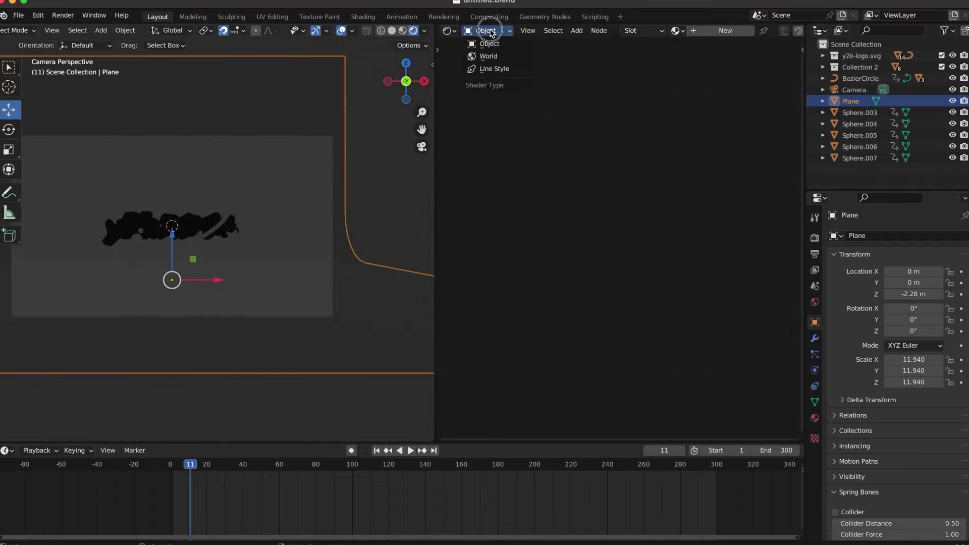
pyautogui.click(496, 54)
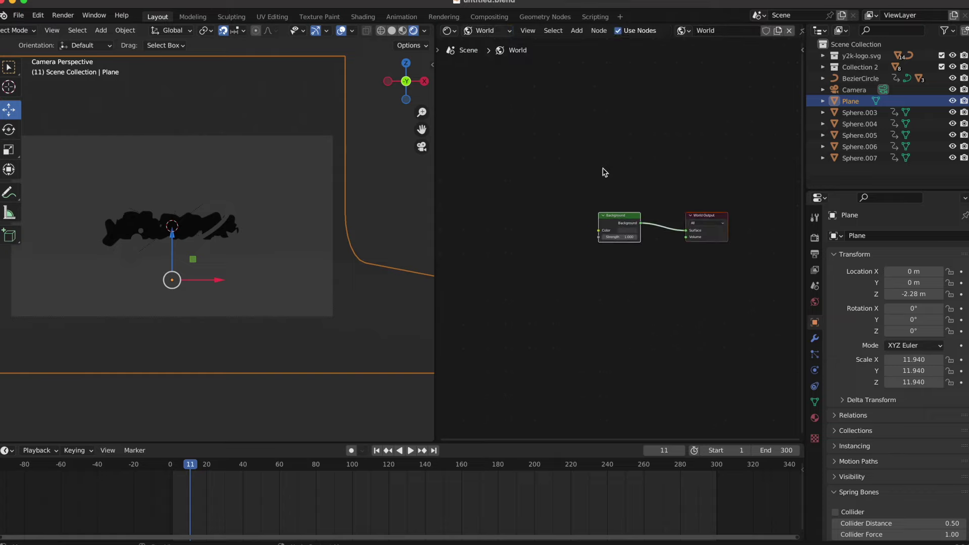
# Step: Add an Environment Texture node and connect it to the Background colour
pyautogui.write('env')
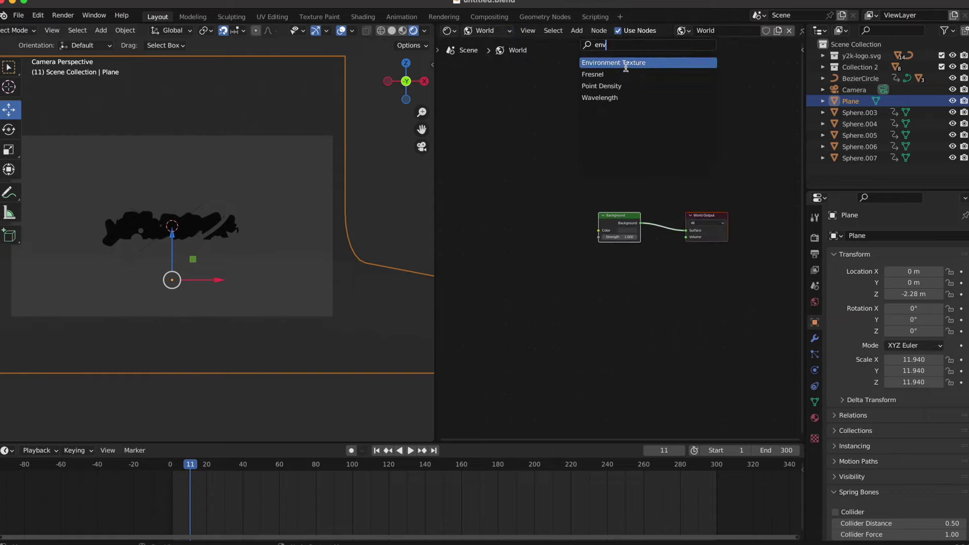
pyautogui.press('Return')
pyautogui.press('Escape')
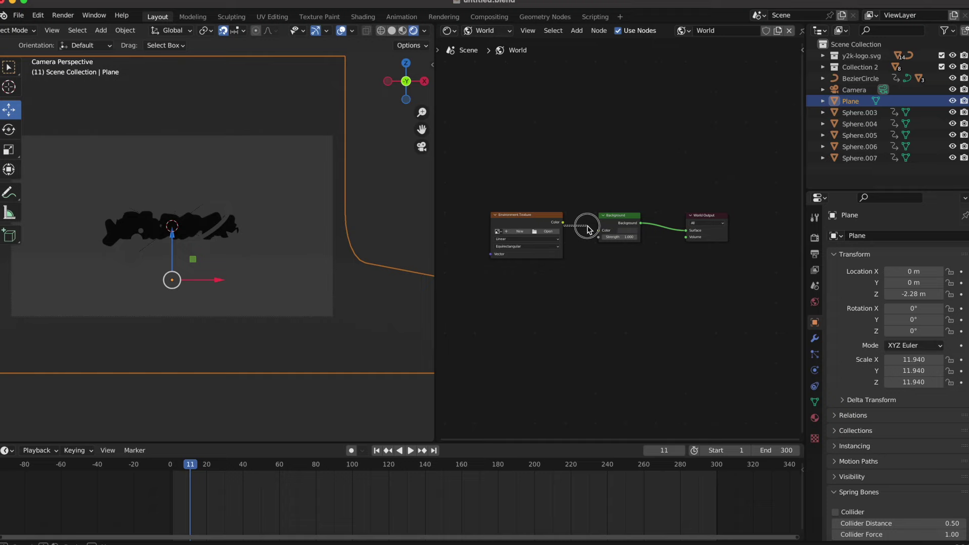
pyautogui.moveTo(600, 232); pyautogui.dragTo(601, 230)
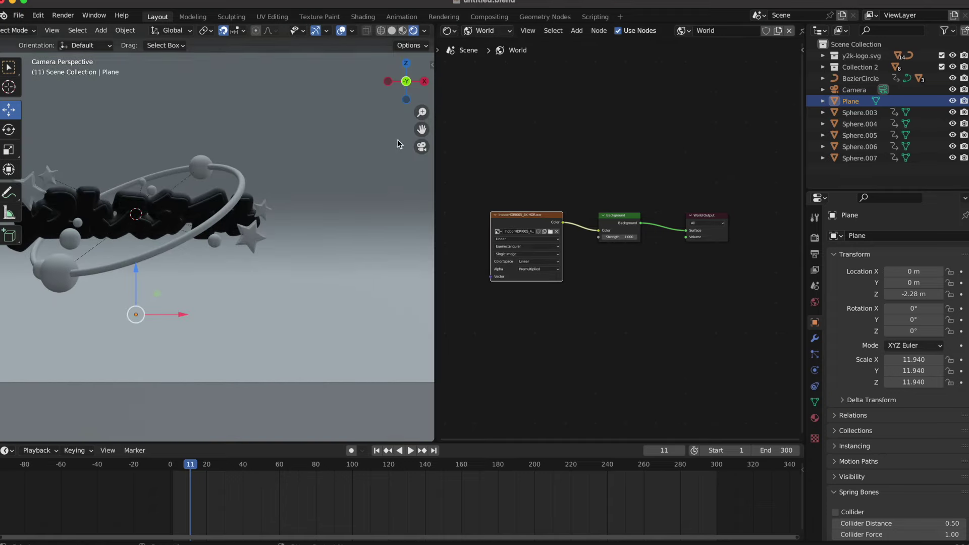
pyautogui.moveTo(436, 133)
pyautogui.mouseDown()
pyautogui.moveTo(589, 136)
pyautogui.moveTo(584, 161)
pyautogui.mouseUp()
pyautogui.scroll(-3, 389, 182)
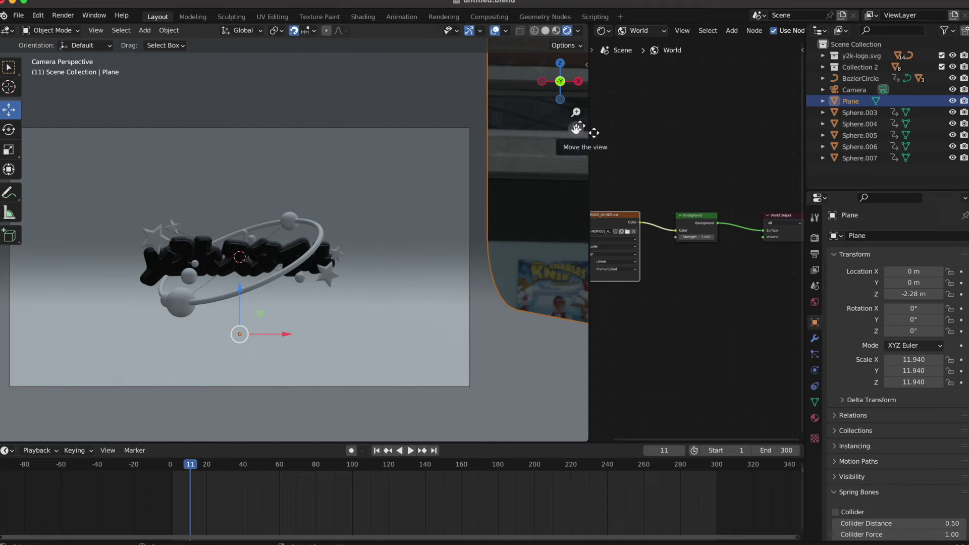
pyautogui.moveTo(620, 259); pyautogui.dragTo(738, 234, button='middle')
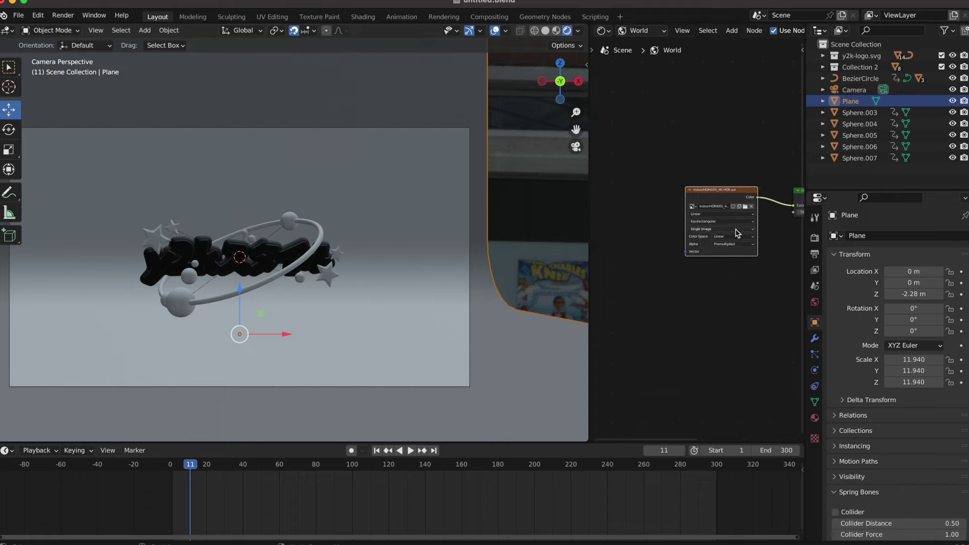
# Step: Add Mapping and Texture Coordinate nodes, linking Object into the Mapping Vector input
pyautogui.click(732, 45)
pyautogui.write('mapp')
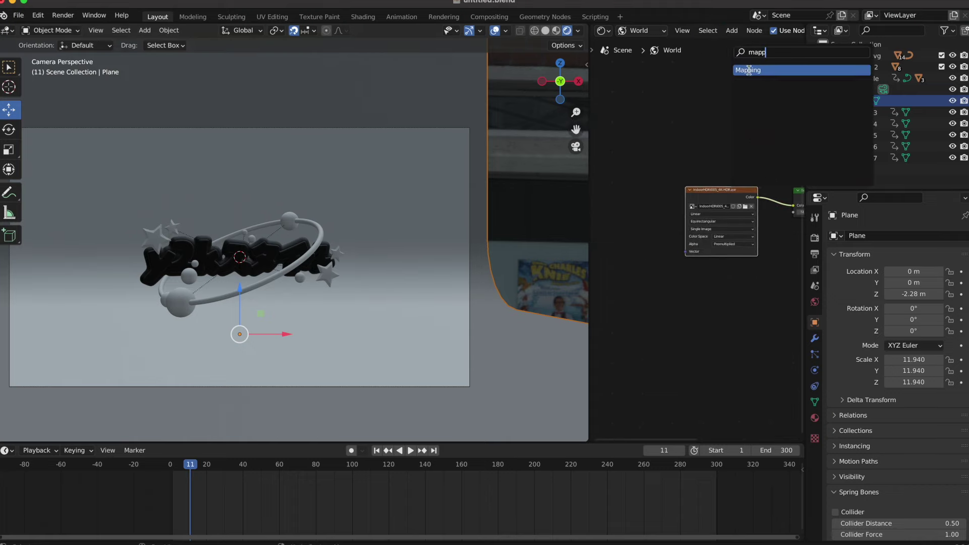
pyautogui.click(749, 70)
pyautogui.click(679, 192)
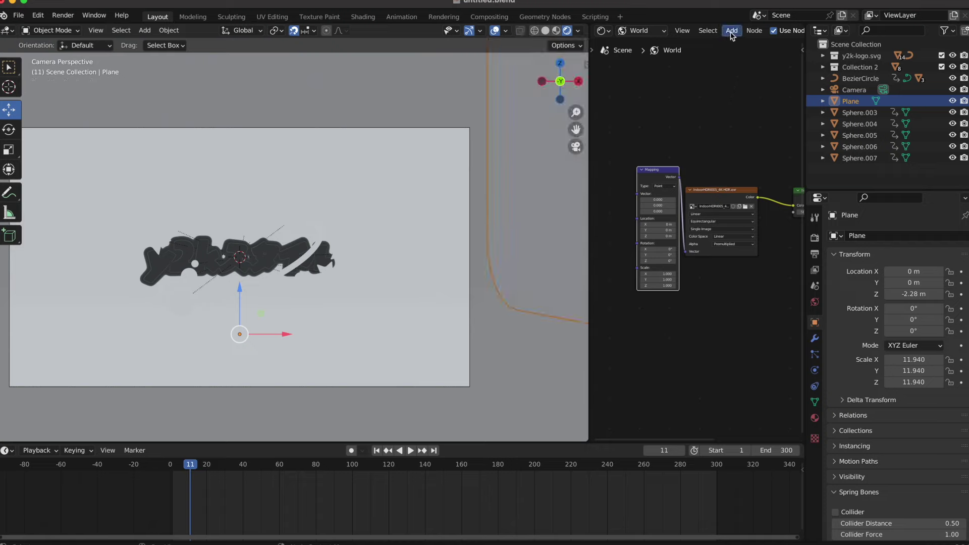
pyautogui.click(732, 30)
pyautogui.write('texture coo')
pyautogui.click(768, 60)
pyautogui.click(608, 199)
pyautogui.moveTo(625, 204); pyautogui.dragTo(637, 195)
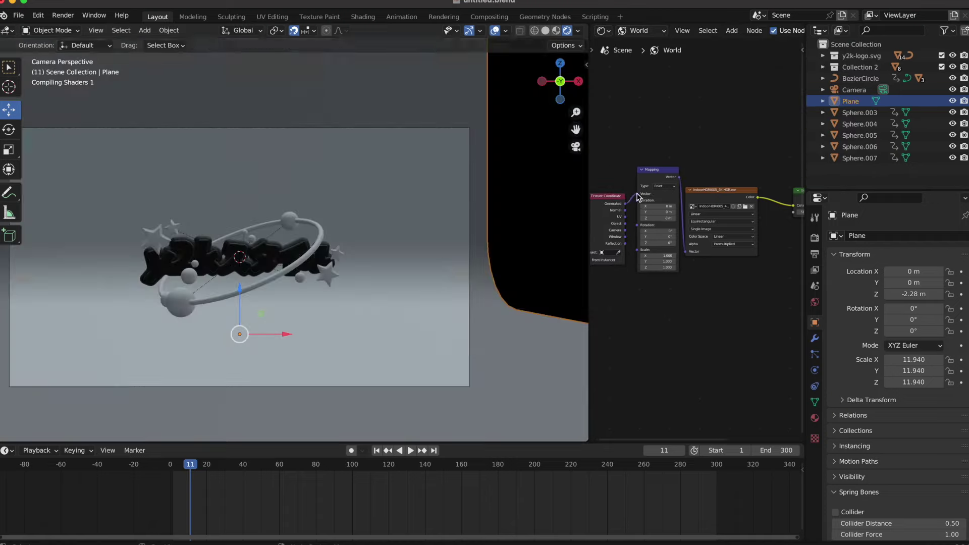
# Step: Rotate the HDRI environment slightly via the Mapping node's Z rotation
pyautogui.moveTo(651, 241); pyautogui.dragTo(639, 242)
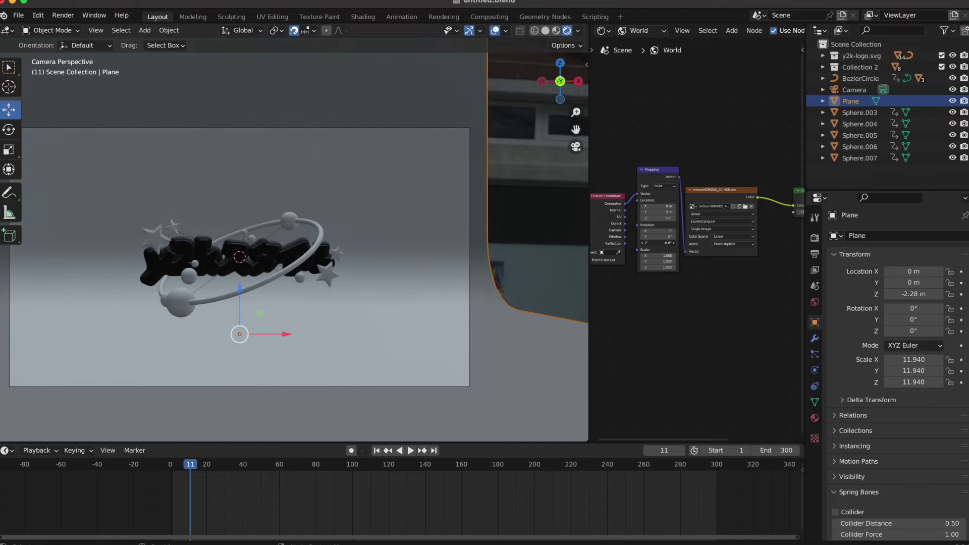
pyautogui.hscroll(5, 690, 267)
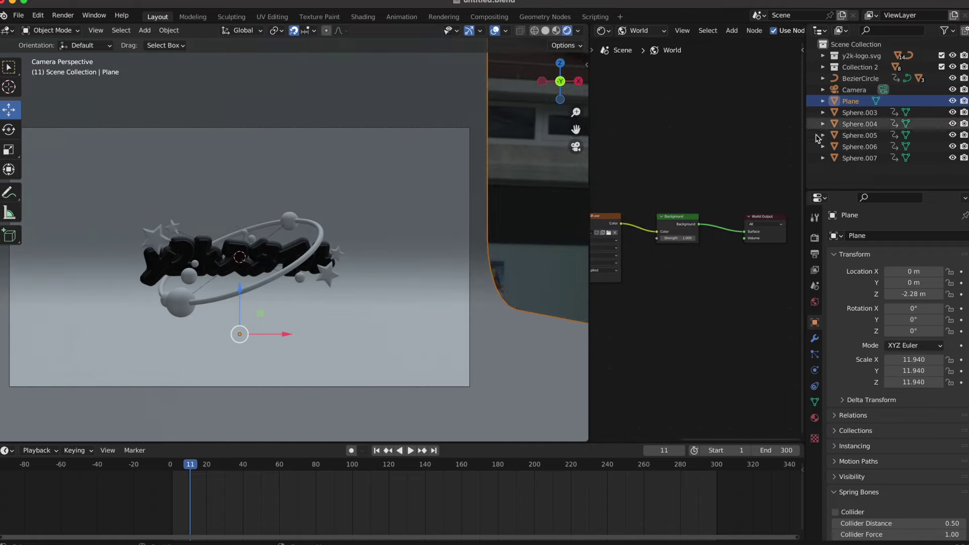
pyautogui.scroll(1, 343, 234)
pyautogui.scroll(1, 343, 234)
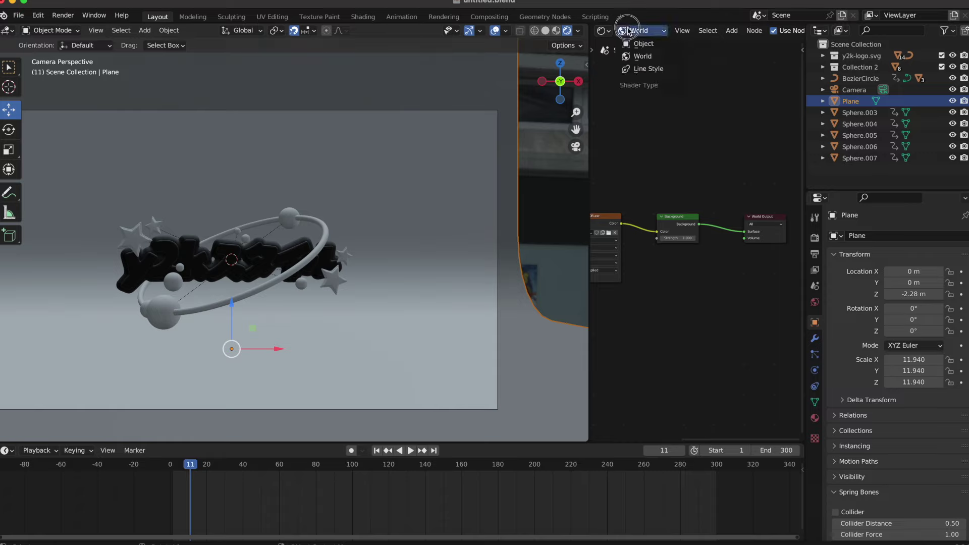
# Step: Create a new material for the plane in the Object shader nodes
pyautogui.click(640, 45)
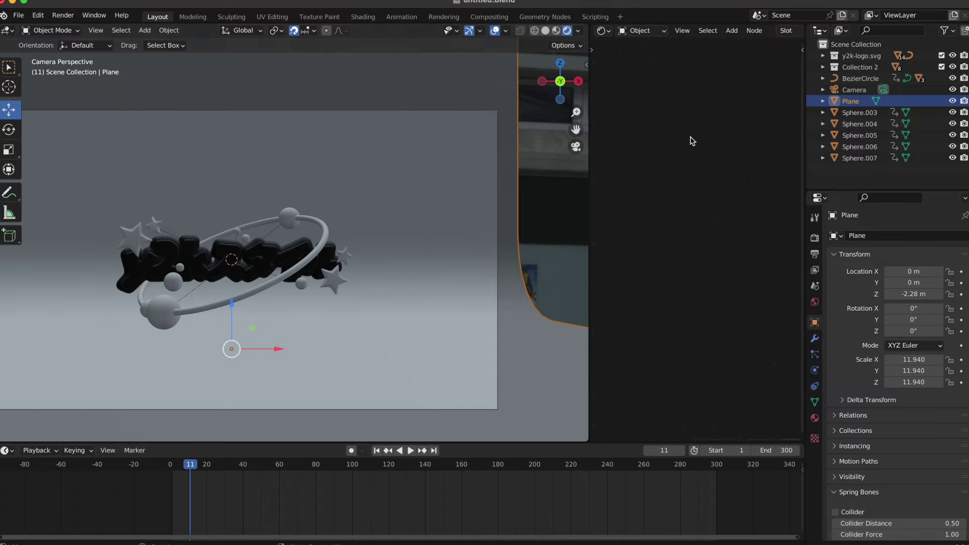
pyautogui.scroll(-3, 721, 34)
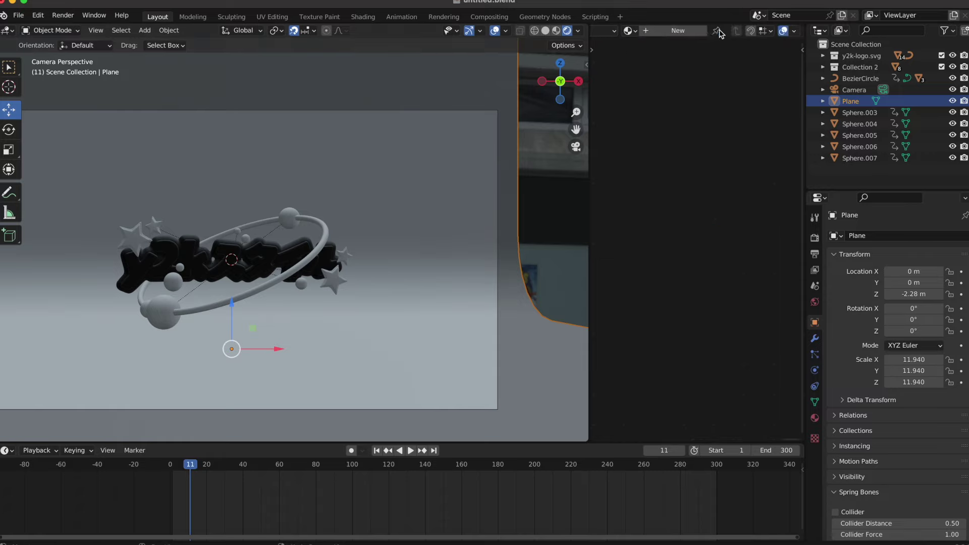
pyautogui.click(682, 35)
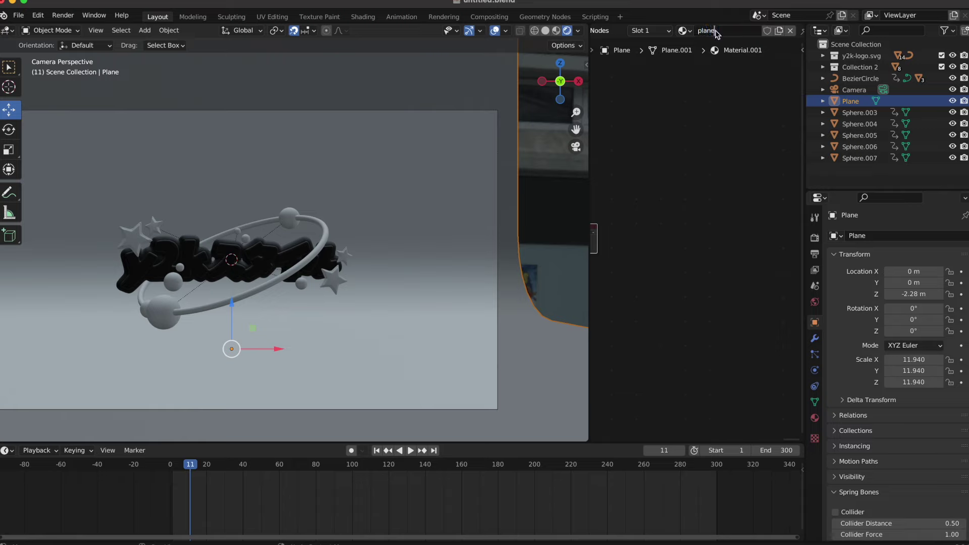
pyautogui.press('Home')
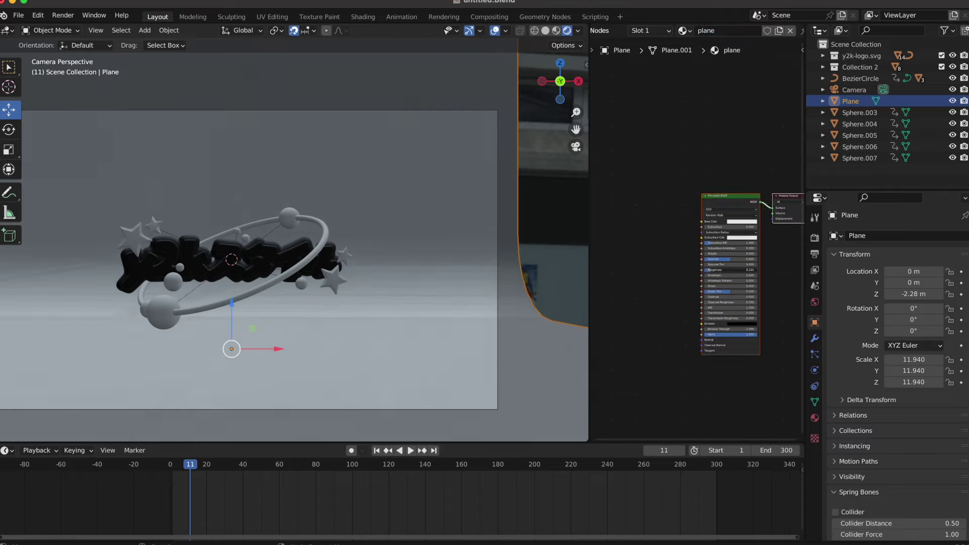
# Step: Shade the plane smooth and set its base colour to near black
pyautogui.rightClick(454, 179)
pyautogui.moveTo(391, 177)
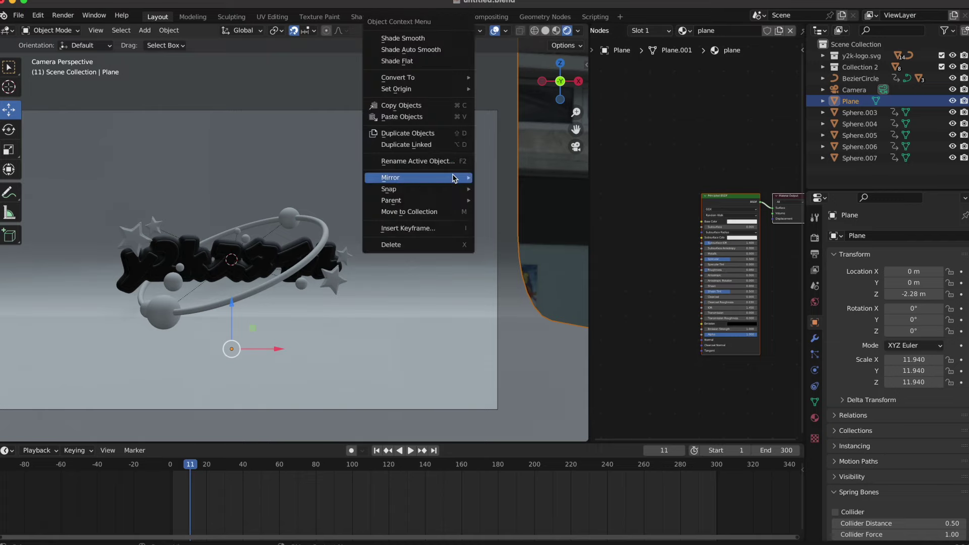
pyautogui.click(453, 39)
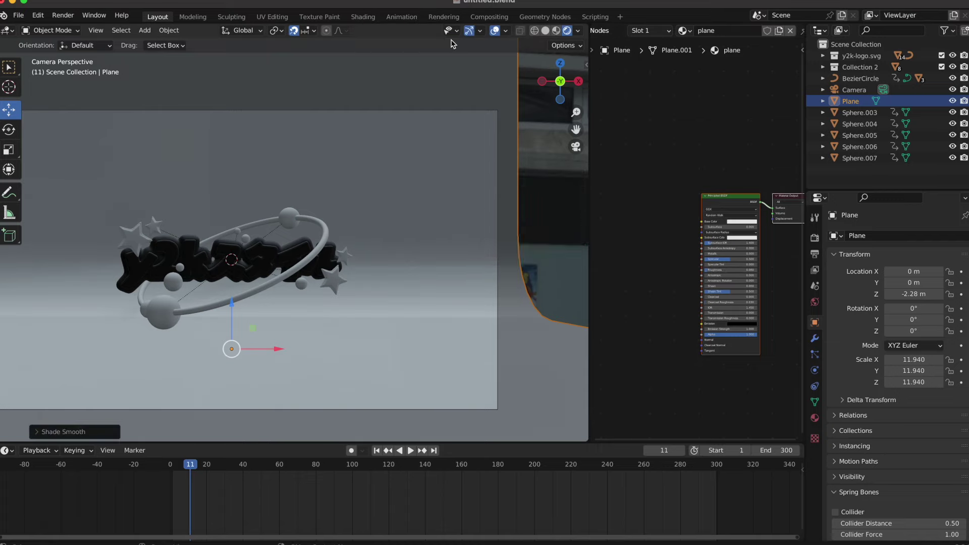
pyautogui.click(741, 222)
pyautogui.moveTo(768, 157); pyautogui.dragTo(769, 185)
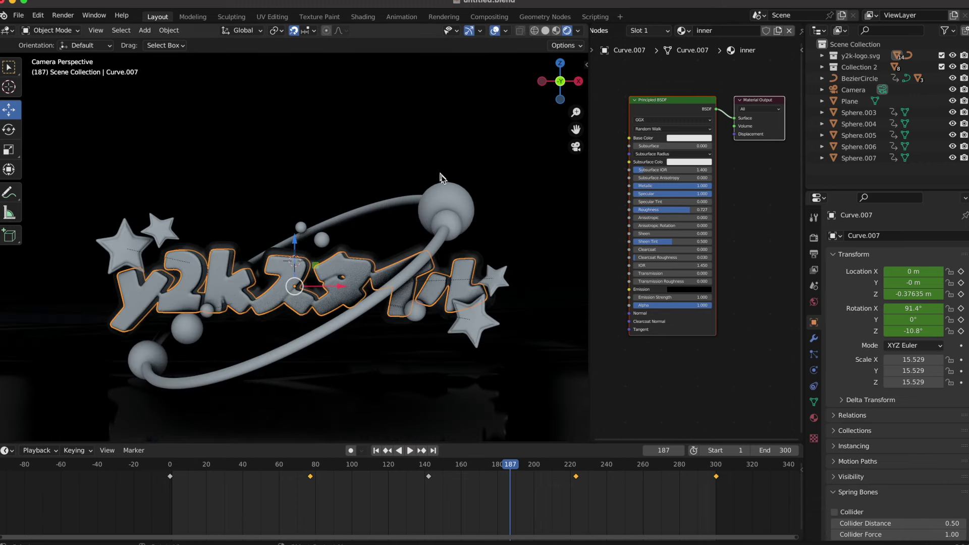
# Step: Make the outer logo text fully metallic, glossy pink and the inner Curve.007 layer purple
pyautogui.click(394, 259)
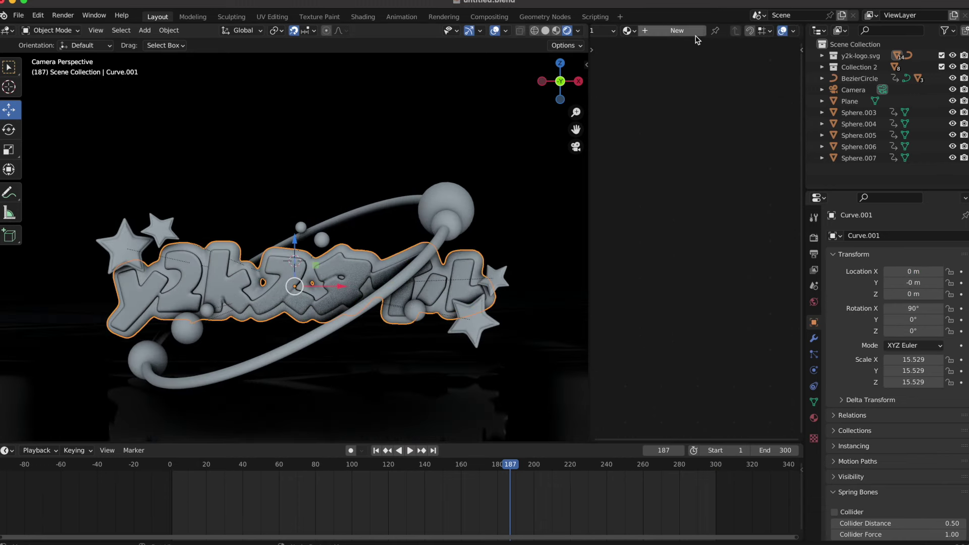
pyautogui.moveTo(684, 185)
pyautogui.mouseDown()
pyautogui.moveTo(714, 186)
pyautogui.moveTo(638, 209)
pyautogui.mouseUp()
pyautogui.click(689, 137)
pyautogui.click(704, 48)
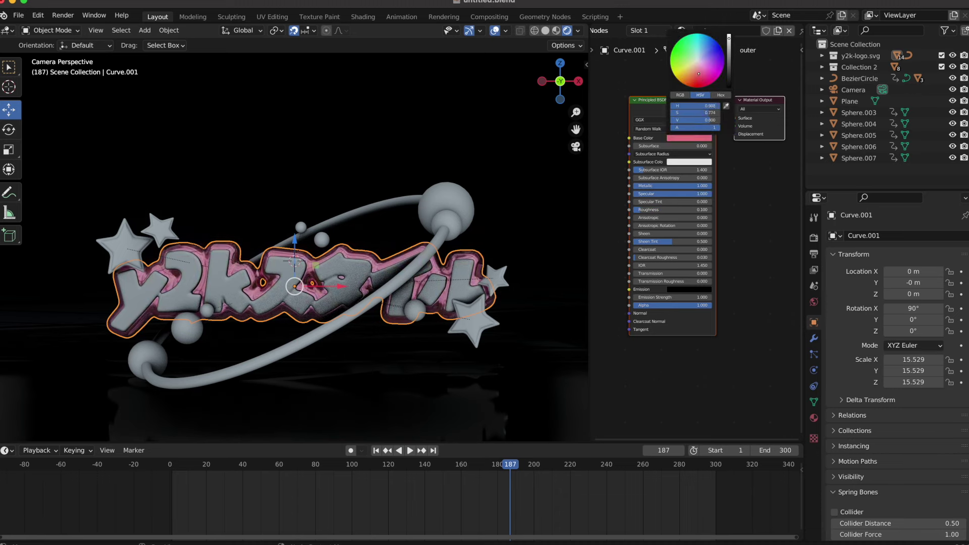
pyautogui.click(459, 279)
pyautogui.click(689, 138)
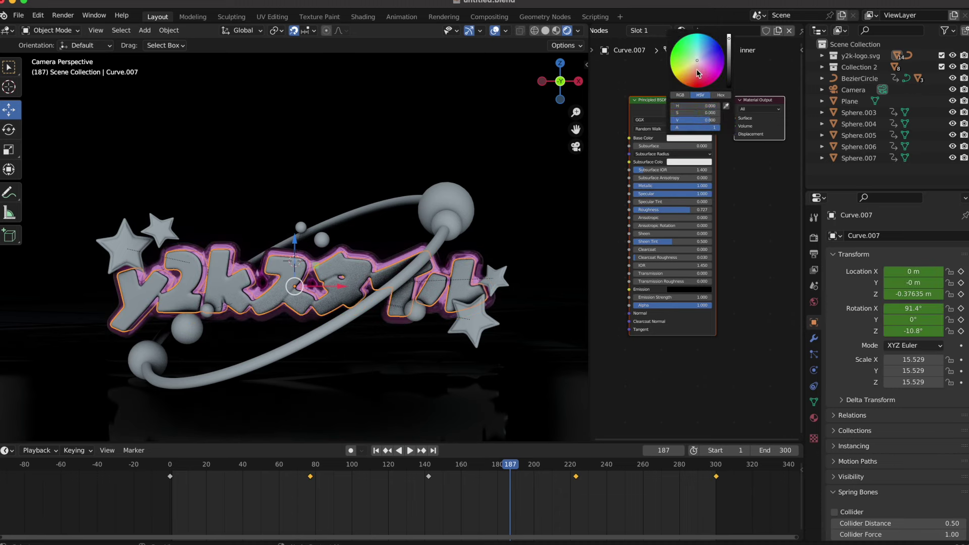
pyautogui.click(704, 62)
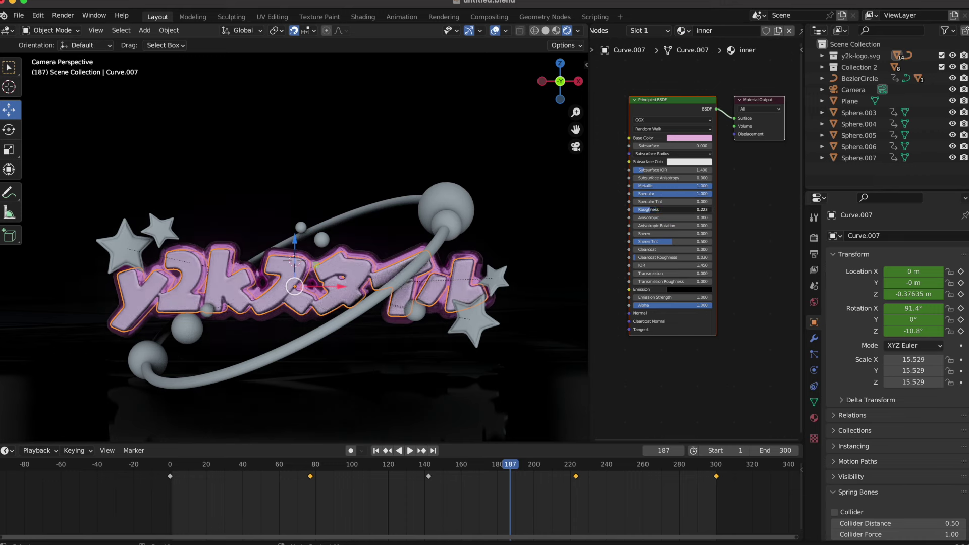
pyautogui.click(535, 307)
# Step: Give the ring around the logo a dark chrome material with full specular
pyautogui.click(440, 237)
pyautogui.doubleClick(739, 29)
pyautogui.moveTo(655, 196); pyautogui.dragTo(712, 186)
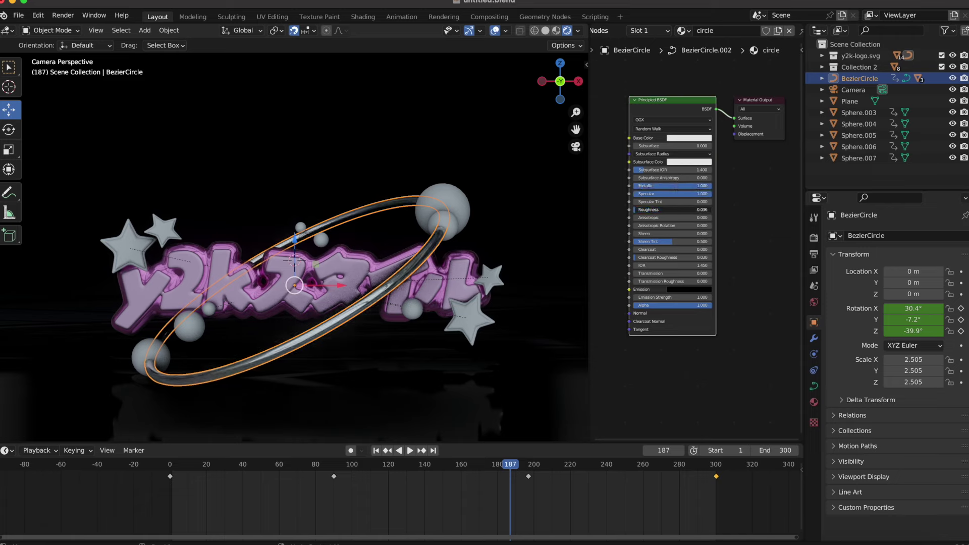
pyautogui.click(353, 404)
# Step: Assign the existing glassy material to the top sphere, Sphere.002 and Sphere.004
pyautogui.click(444, 212)
pyautogui.click(628, 31)
pyautogui.click(671, 212)
pyautogui.click(628, 30)
pyautogui.click(151, 358)
pyautogui.click(627, 30)
pyautogui.click(672, 212)
pyautogui.click(190, 326)
pyautogui.click(627, 30)
# Step: Assign the glassy material to the remaining spheres, Sphere.005 and Sphere.007
pyautogui.click(671, 212)
pyautogui.click(627, 31)
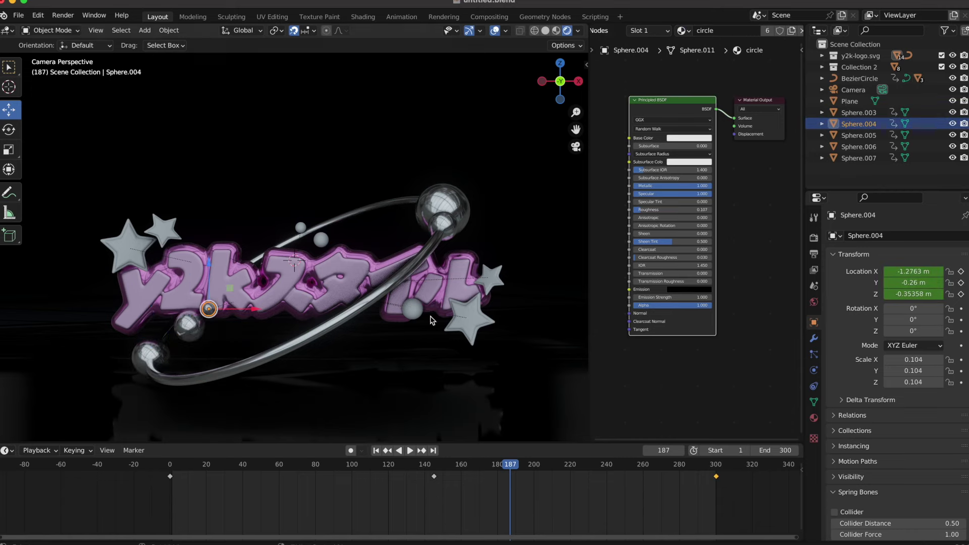
pyautogui.click(671, 212)
pyautogui.click(412, 309)
pyautogui.click(628, 30)
pyautogui.click(301, 227)
pyautogui.click(627, 30)
pyautogui.click(672, 212)
pyautogui.click(628, 30)
# Step: Give the star right of the text and the star near its end the inner text material
pyautogui.click(482, 319)
pyautogui.click(658, 34)
pyautogui.doubleClick(712, 31)
pyautogui.write('st')
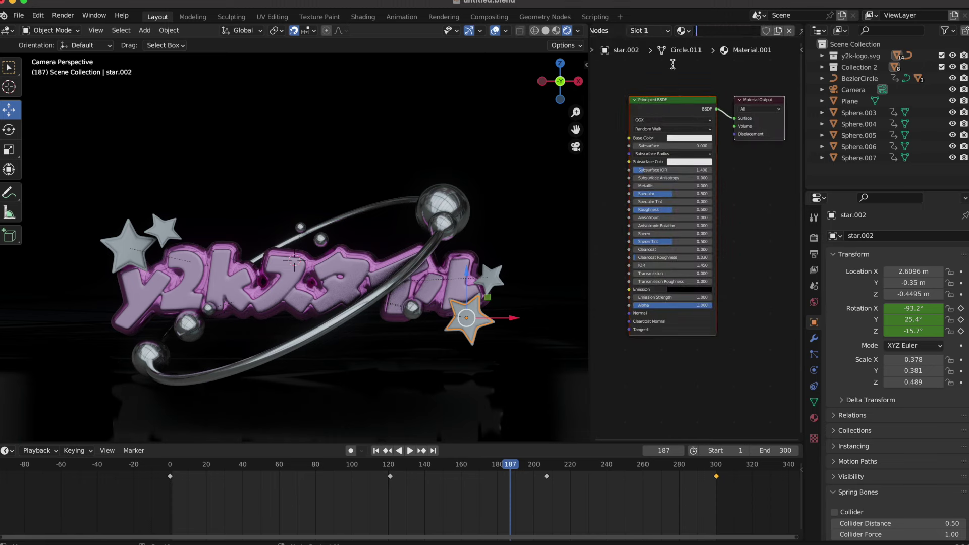
pyautogui.click(789, 30)
pyautogui.click(650, 59)
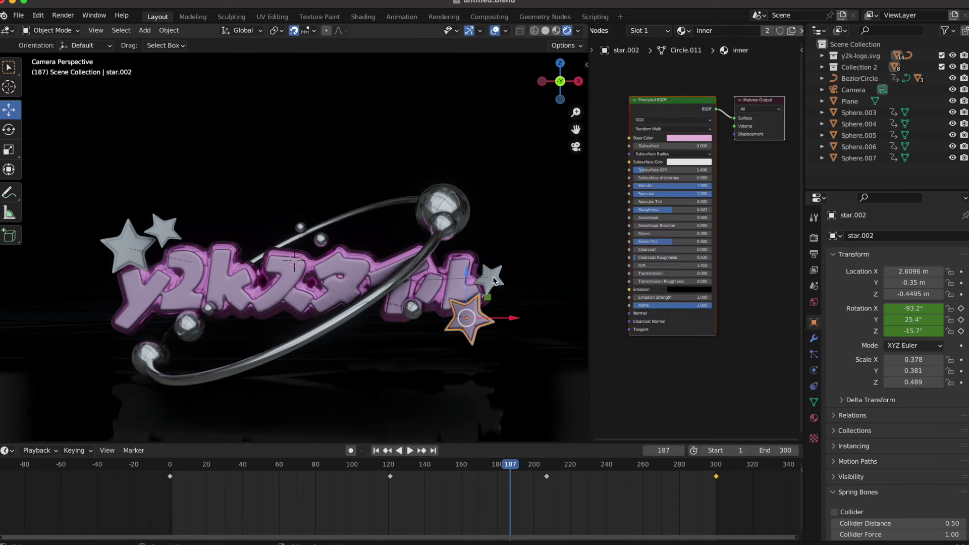
pyautogui.click(488, 277)
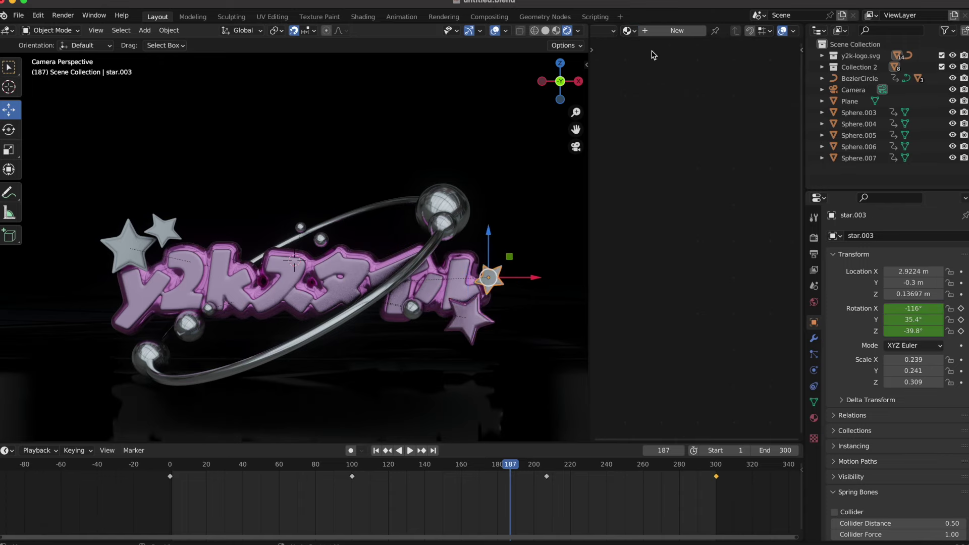
pyautogui.click(655, 58)
pyautogui.click(650, 80)
# Step: Give the top-left star Circle.001 the outer text material
pyautogui.click(163, 230)
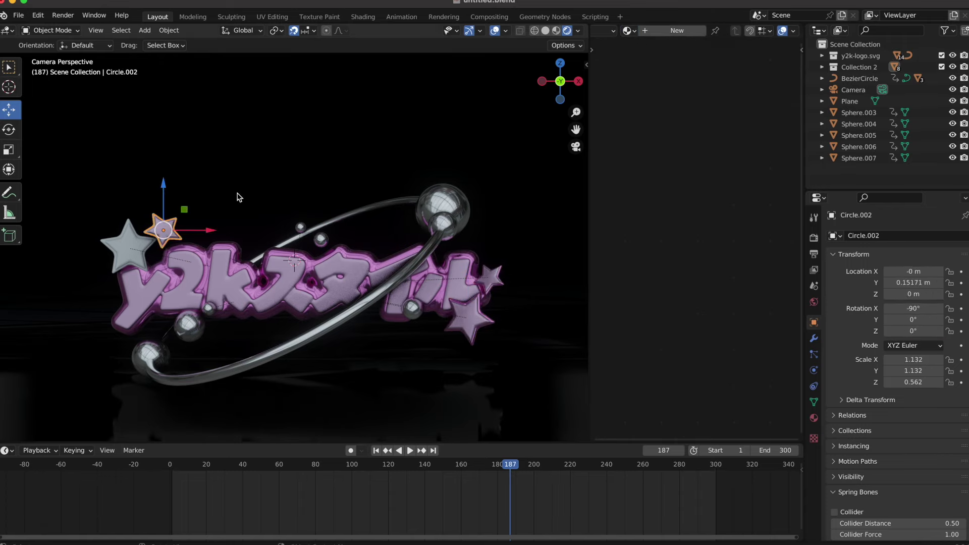
pyautogui.click(645, 90)
pyautogui.click(130, 244)
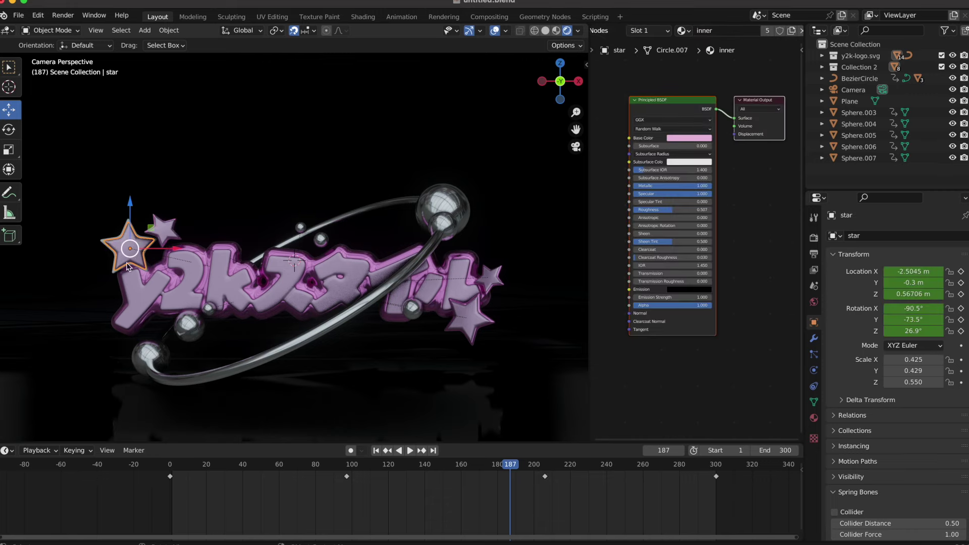
pyautogui.click(628, 31)
pyautogui.click(697, 91)
# Step: Rotate the HDRI environment in the world shader nodes to relight the scene
pyautogui.scroll(-2, 383, 131)
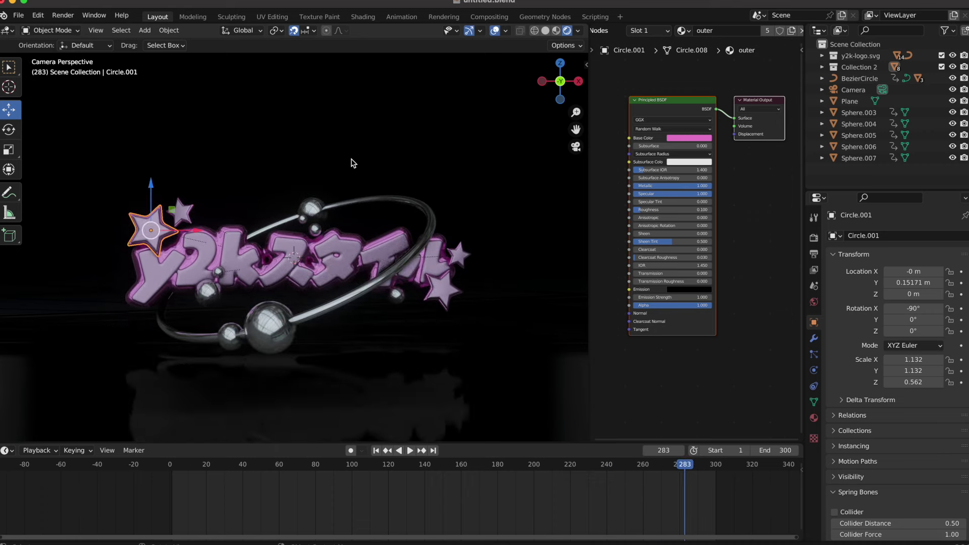
pyautogui.click(642, 56)
pyautogui.moveTo(671, 179)
pyautogui.mouseDown()
pyautogui.moveTo(707, 179)
pyautogui.moveTo(662, 166)
pyautogui.mouseUp()
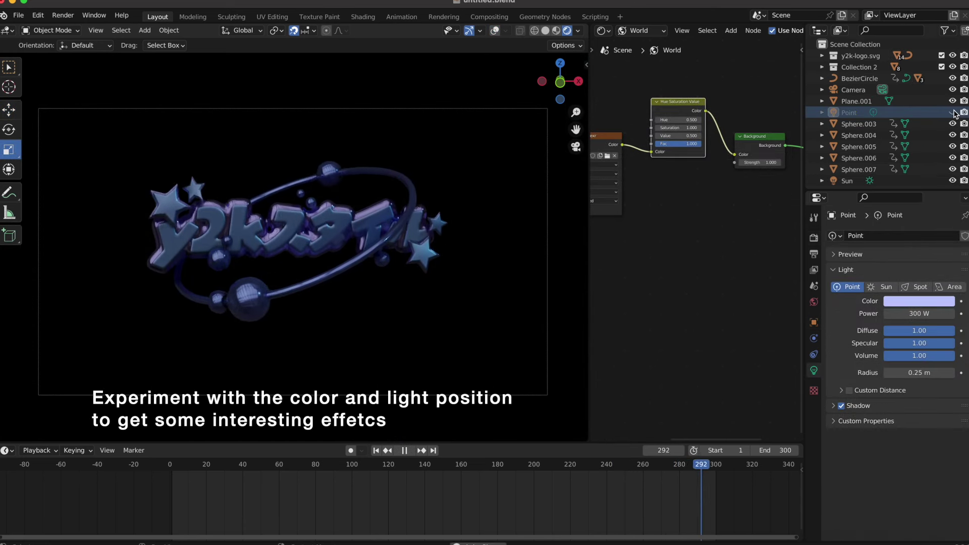
# Step: Set the Sun light's strength to 5
pyautogui.click(951, 182)
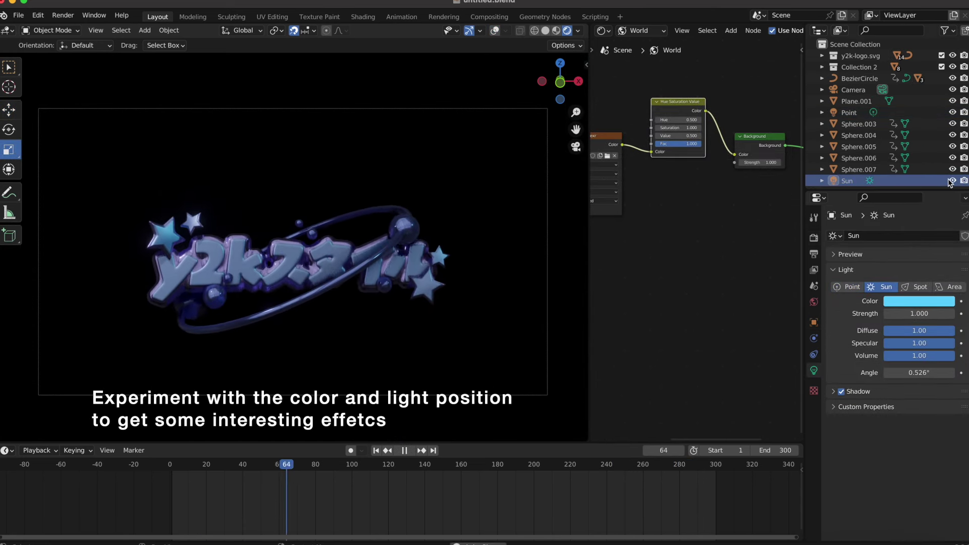
pyautogui.click(913, 314)
pyautogui.write('5')
pyautogui.press('Return')
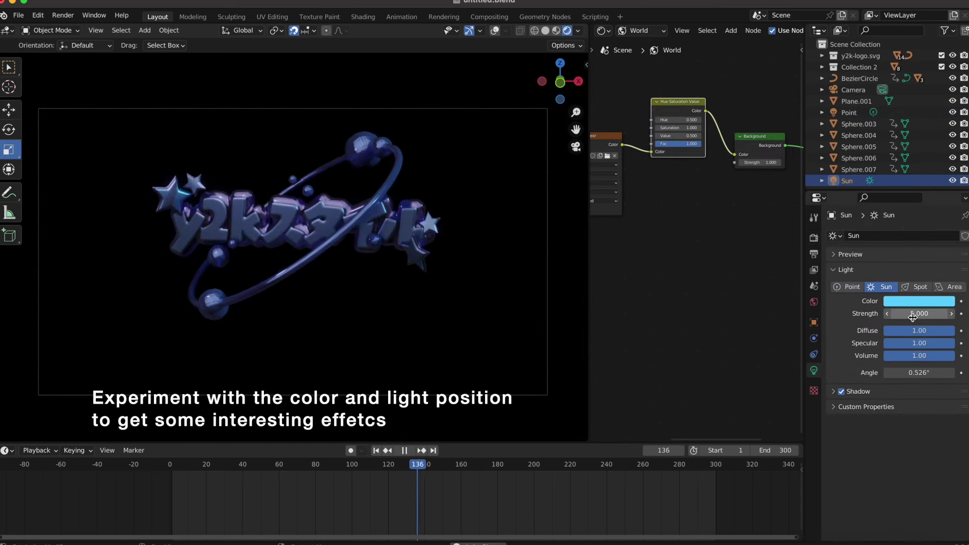
pyautogui.press('space')
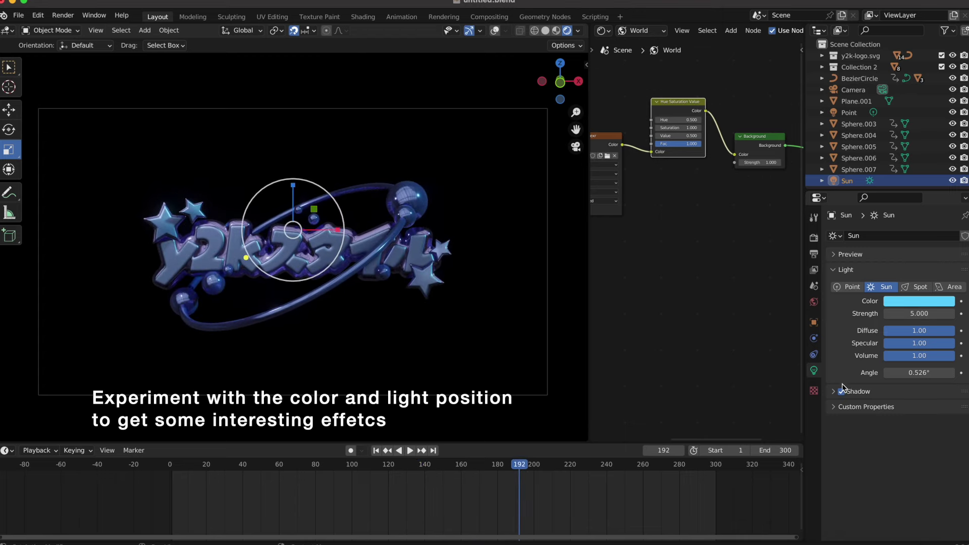
# Step: Tilt the Sun, previewing playback, until its X rotation is 13.8°
pyautogui.click(814, 322)
pyautogui.moveTo(913, 308)
pyautogui.mouseDown()
pyautogui.moveTo(942, 308)
pyautogui.moveTo(888, 319)
pyautogui.moveTo(934, 320)
pyautogui.moveTo(911, 320)
pyautogui.mouseUp()
pyautogui.press('space')
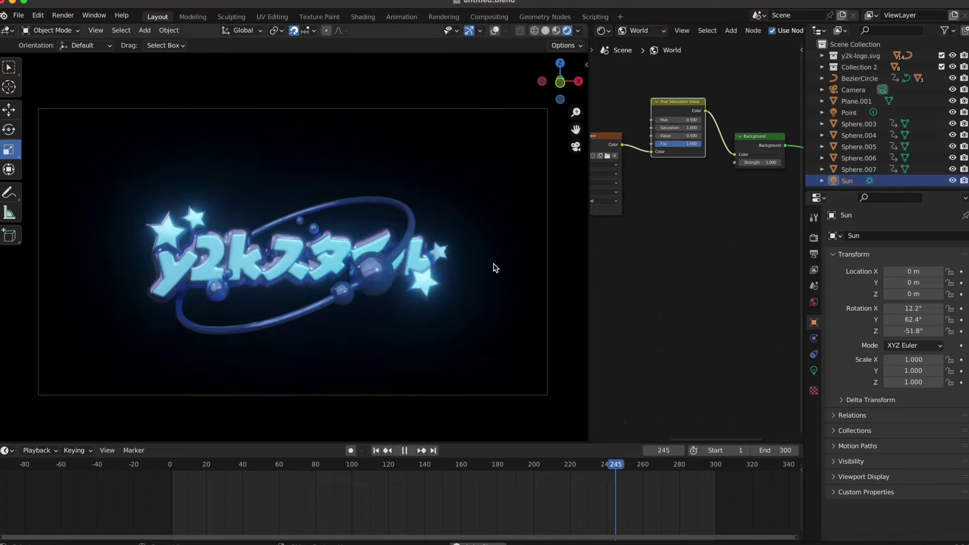
pyautogui.press('space')
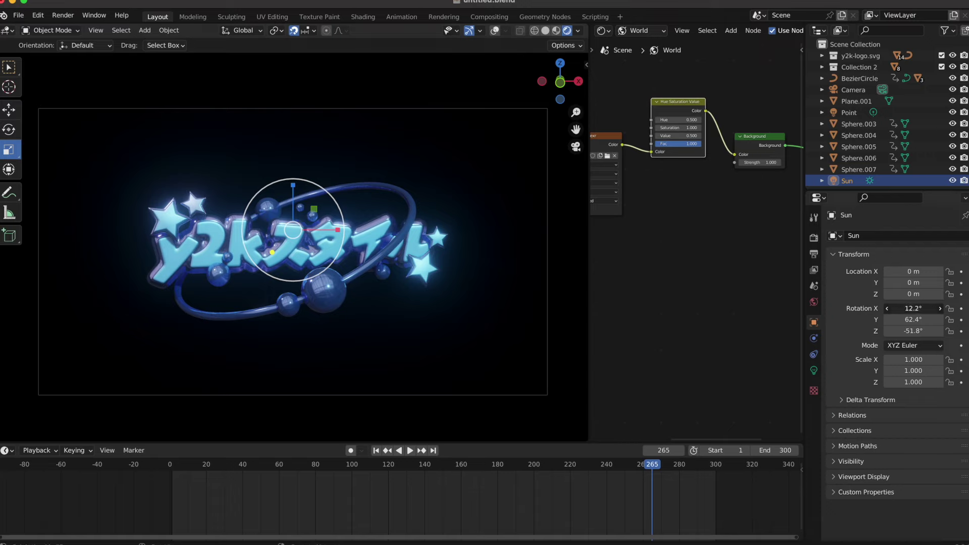
pyautogui.moveTo(914, 308); pyautogui.dragTo(931, 308)
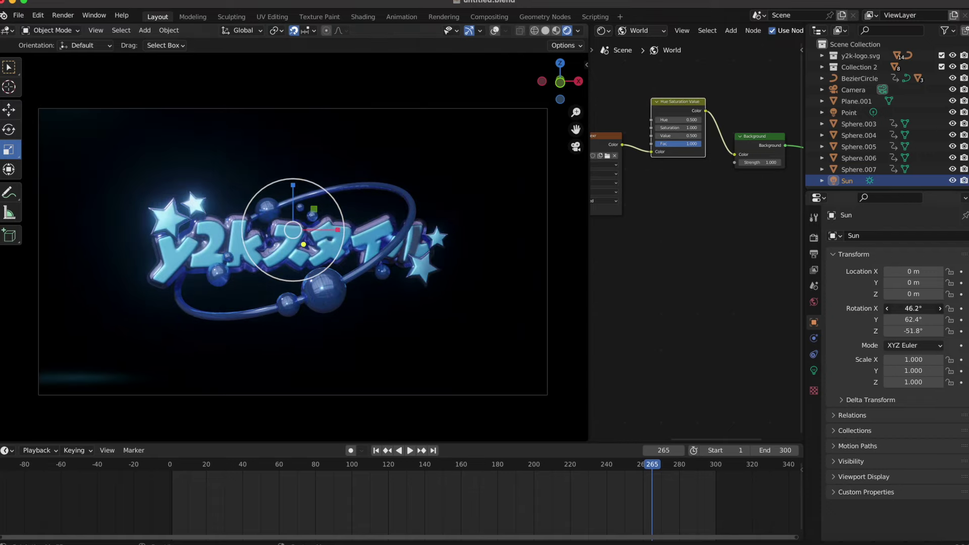
pyautogui.moveTo(931, 308); pyautogui.dragTo(910, 328)
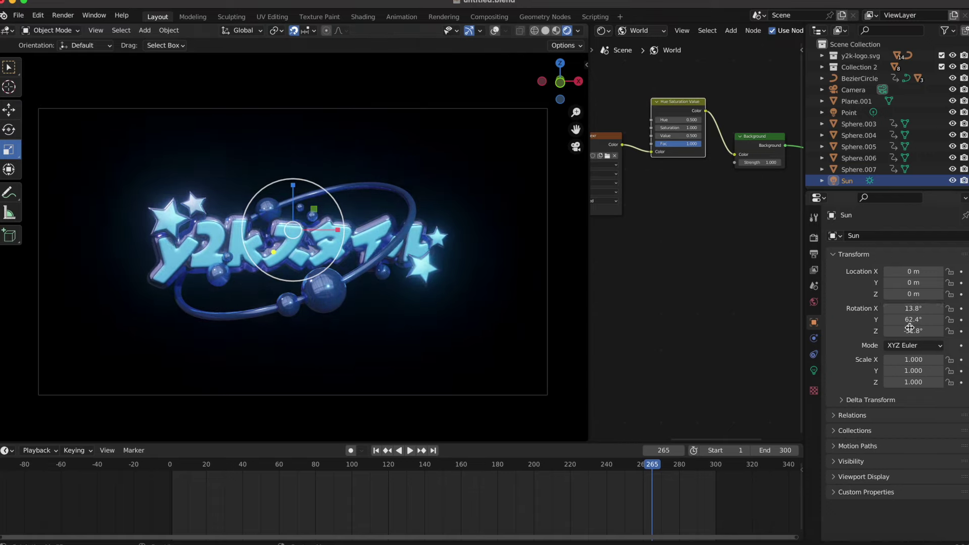
# Step: Lower the Sun colour's saturation to a paler blue and preview the animation
pyautogui.click(814, 371)
pyautogui.click(919, 301)
pyautogui.moveTo(908, 273); pyautogui.dragTo(893, 272)
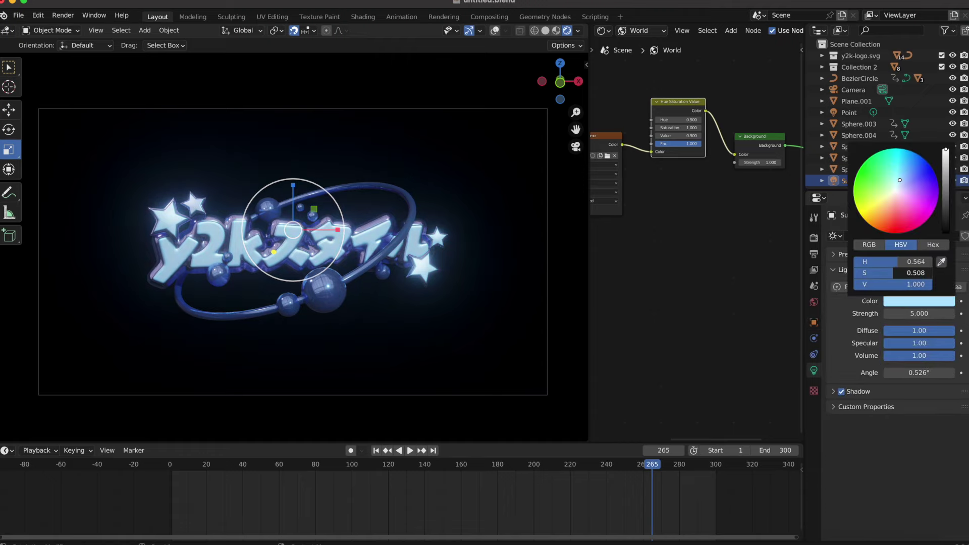
pyautogui.press('space')
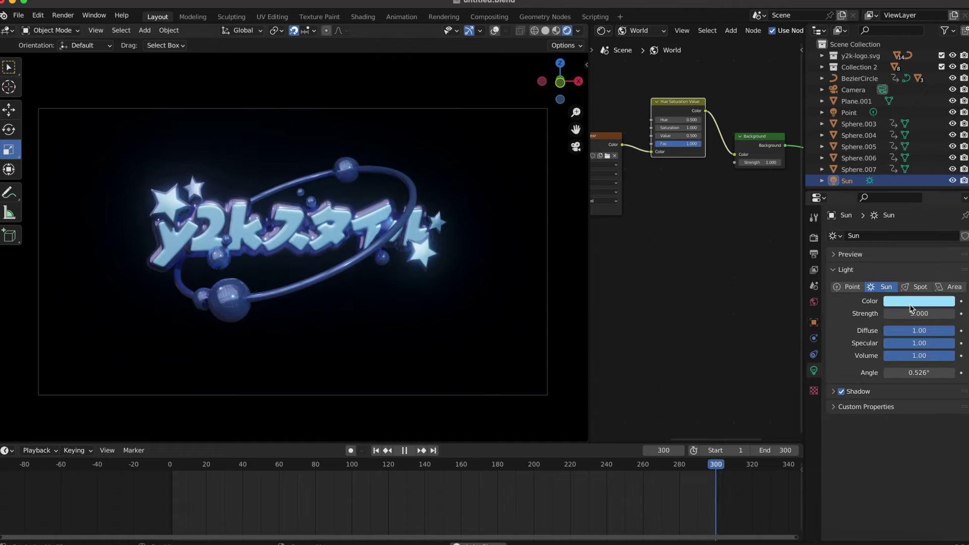
pyautogui.click(814, 238)
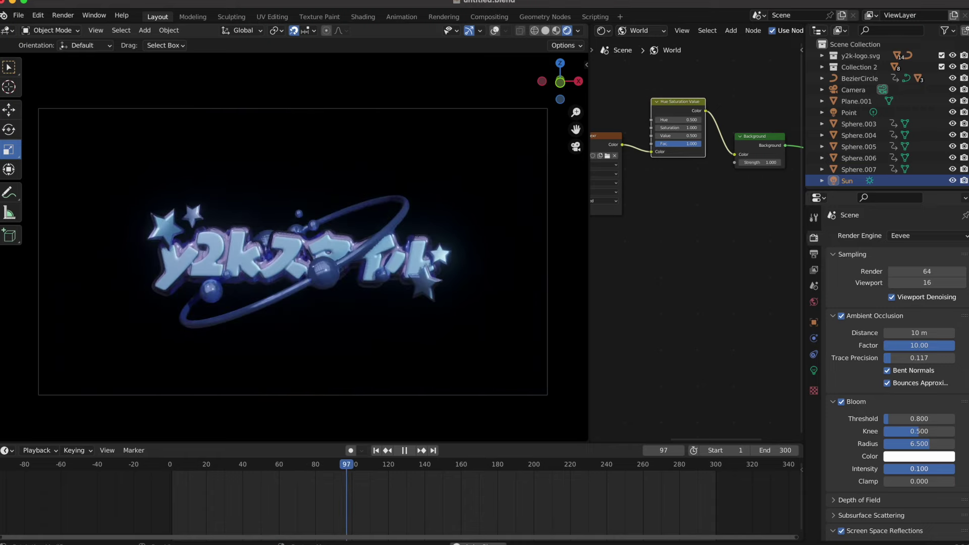
# Step: Lower the Eevee bloom intensity to 0.060 and stop playback
pyautogui.moveTo(934, 469); pyautogui.dragTo(923, 469)
pyautogui.press('space')
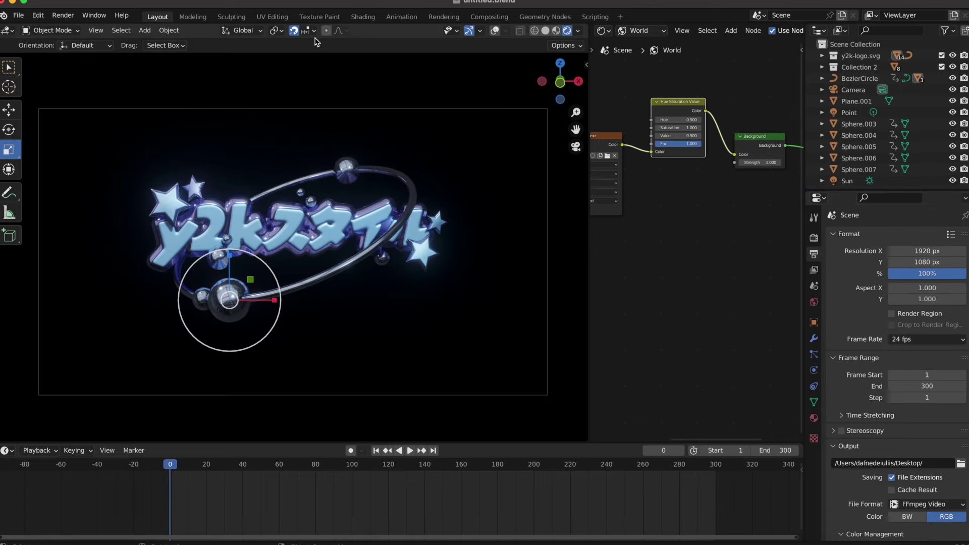
pyautogui.click(222, 158)
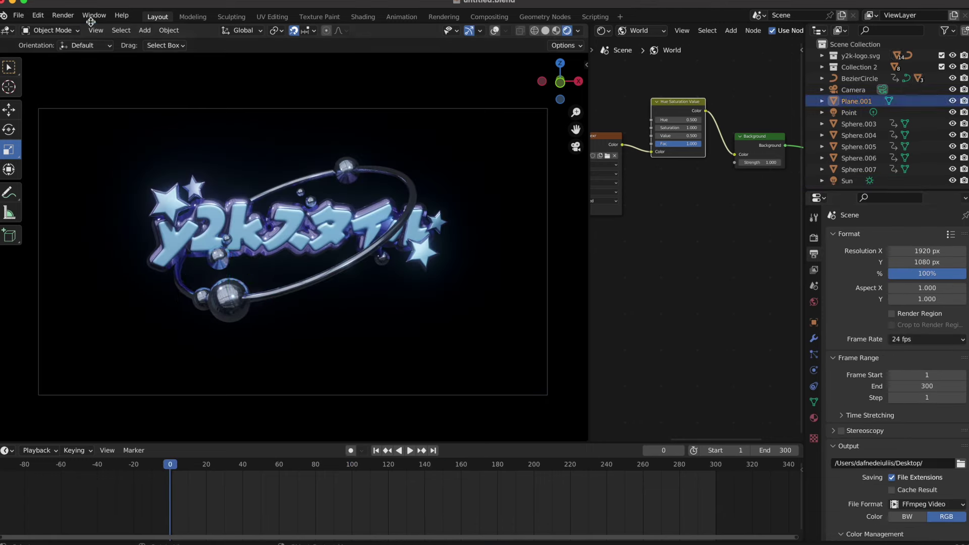
# Step: Render a still image of the current frame, then enable compositing nodes
pyautogui.click(64, 15)
pyautogui.click(80, 29)
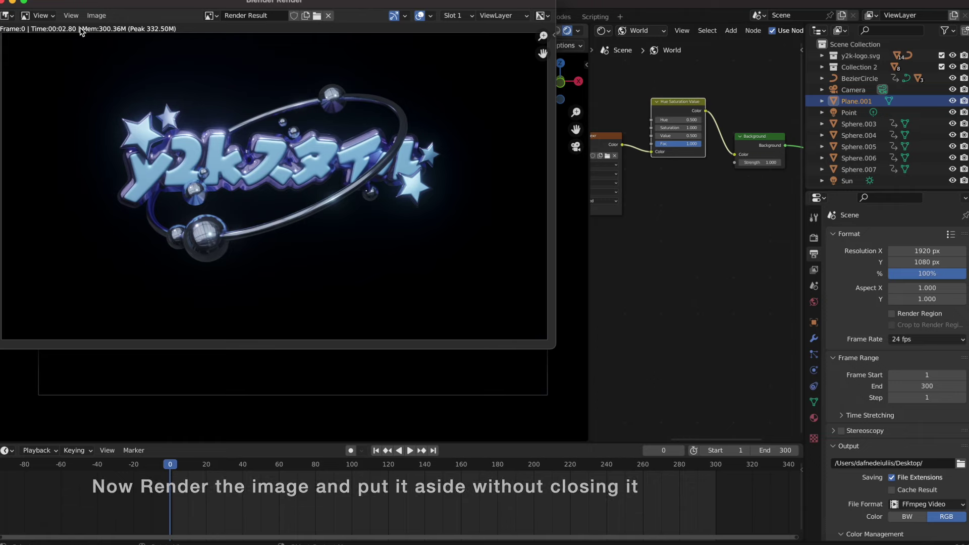
pyautogui.click(610, 7)
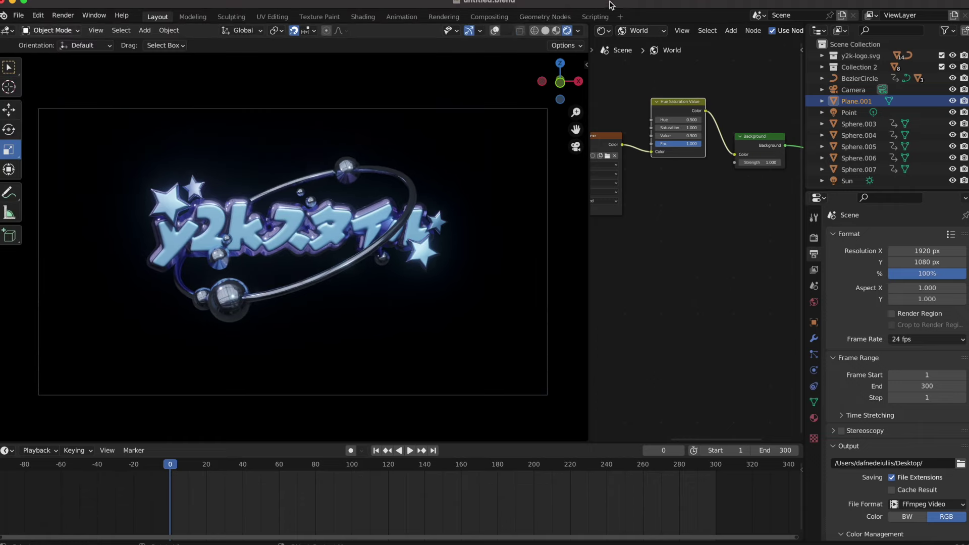
pyautogui.click(487, 17)
pyautogui.click(120, 31)
# Step: Spread out Render Layers and Composite, and add a Viewer node fed by the rendered image
pyautogui.press('Home')
pyautogui.moveTo(339, 104); pyautogui.dragTo(532, 103)
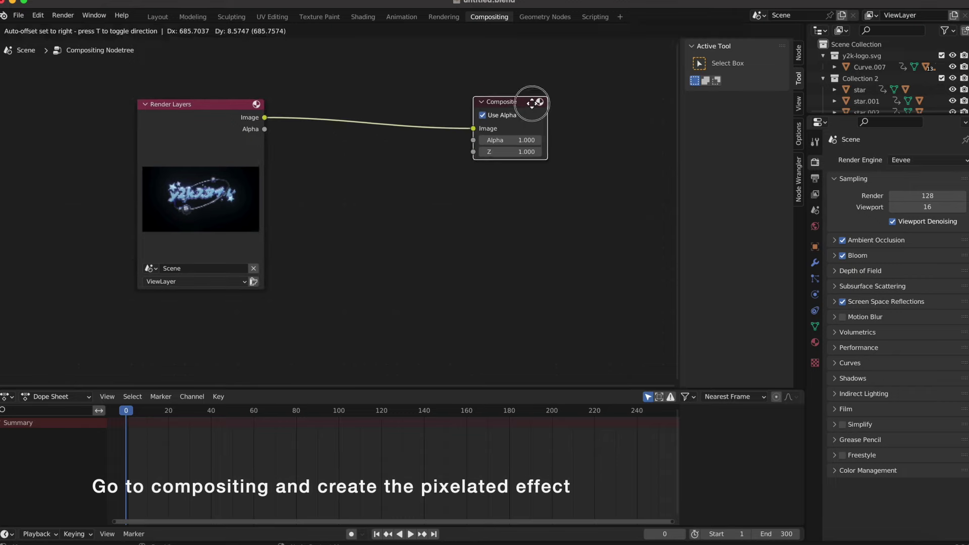
pyautogui.moveTo(217, 114); pyautogui.dragTo(119, 119)
pyautogui.click(79, 30)
pyautogui.write('viewer')
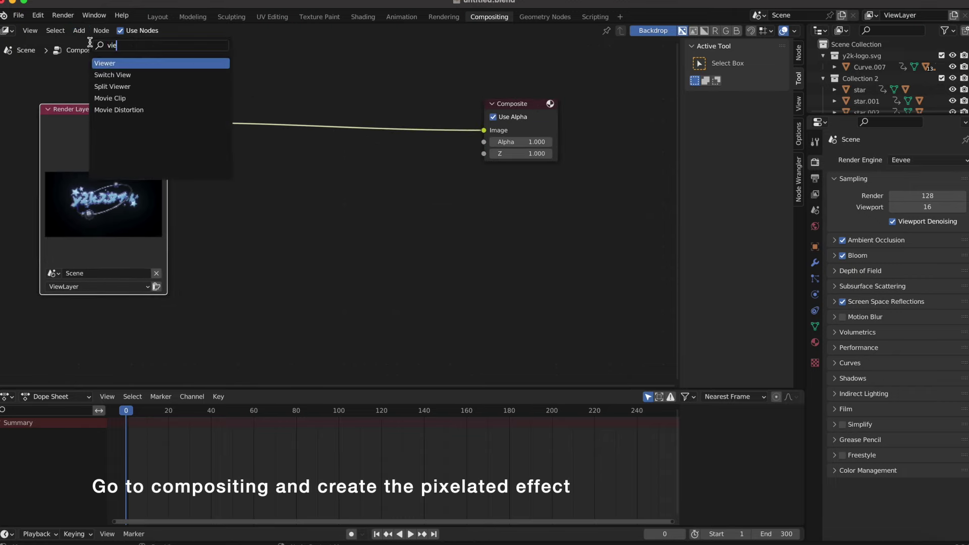
pyautogui.press('Return')
pyautogui.click(562, 202)
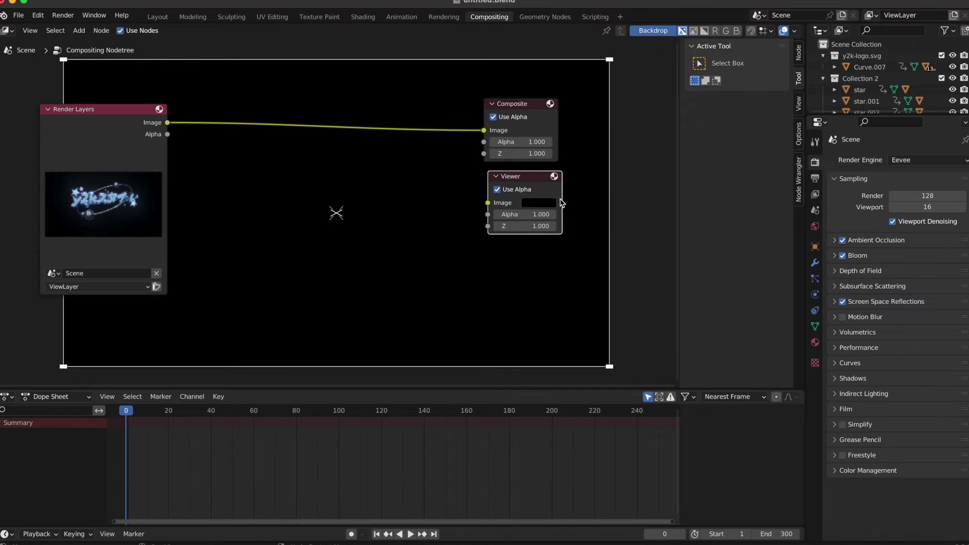
pyautogui.click(79, 31)
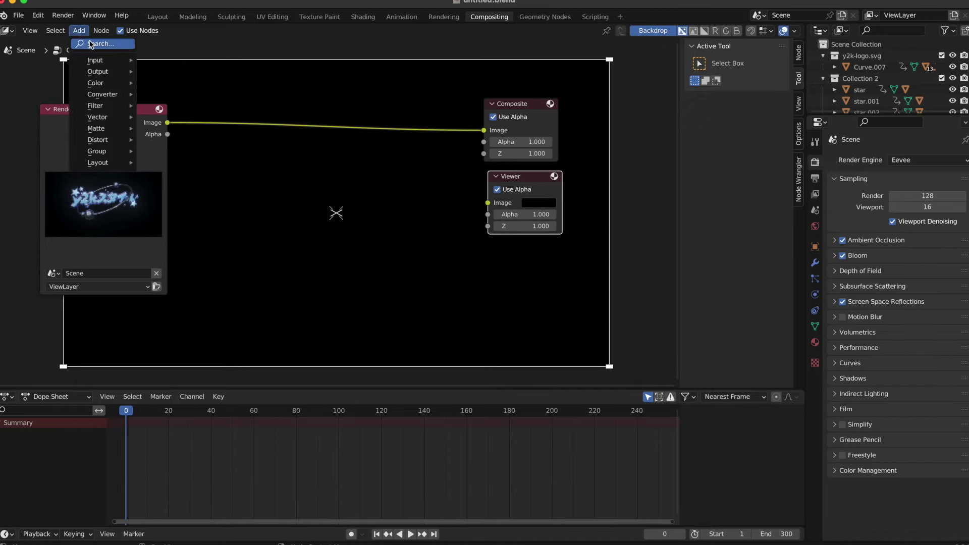
pyautogui.click(170, 124)
pyautogui.moveTo(169, 123); pyautogui.dragTo(487, 203)
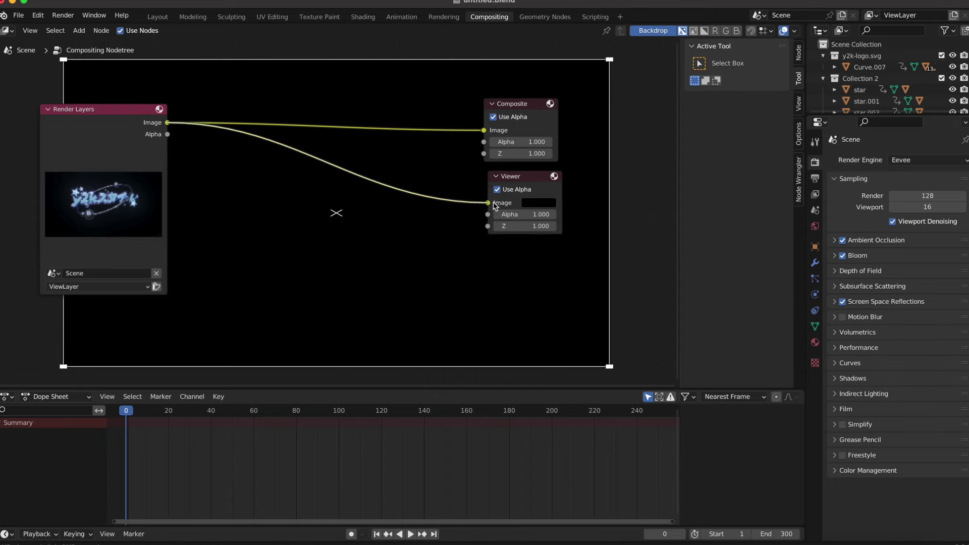
# Step: Insert a Lens Distortion node between Render Layers and Composite
pyautogui.click(79, 30)
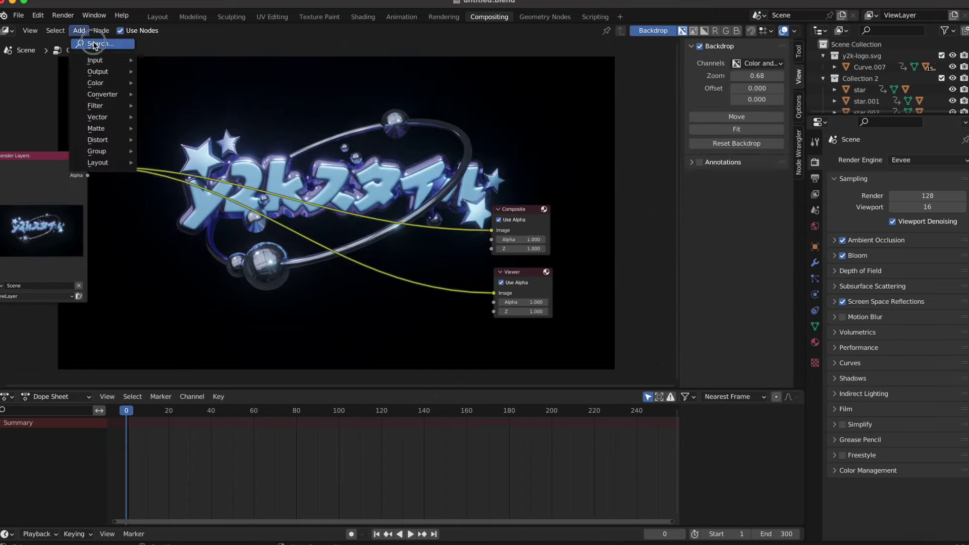
pyautogui.write('lens')
pyautogui.press('Return')
pyautogui.click(170, 167)
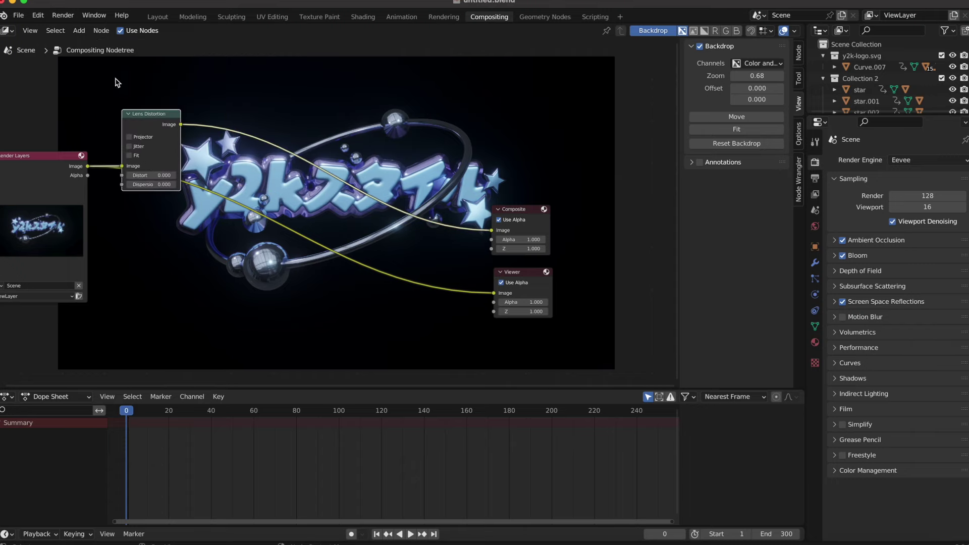
# Step: Insert a Scale node after Lens Distortion with X and Y set to 0.2
pyautogui.click(79, 30)
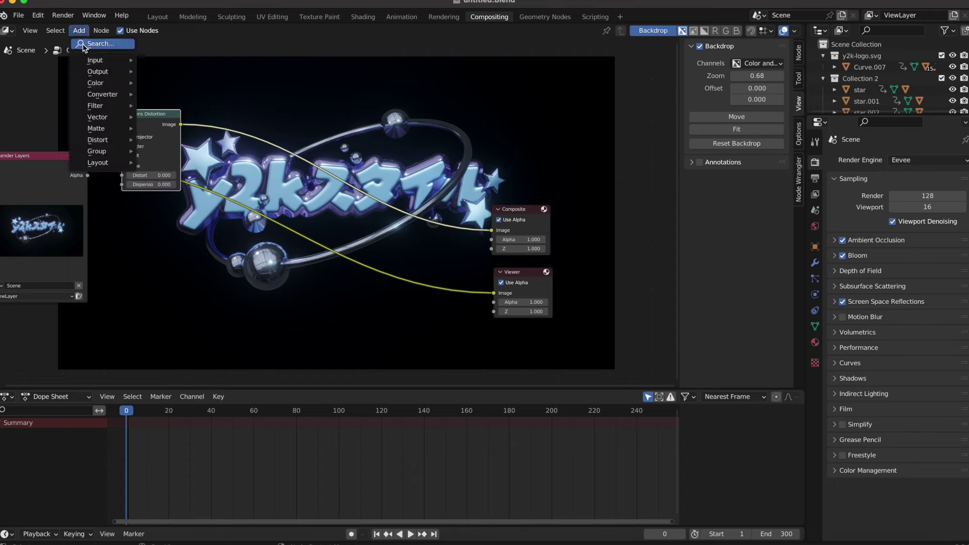
pyautogui.write('scale')
pyautogui.press('Return')
pyautogui.click(232, 137)
pyautogui.write('0.2')
pyautogui.press('Tab')
pyautogui.write('.2')
pyautogui.press('Return')
pyautogui.hotkey('shift', 'a')
pyautogui.write('pixelate')
pyautogui.press('Return')
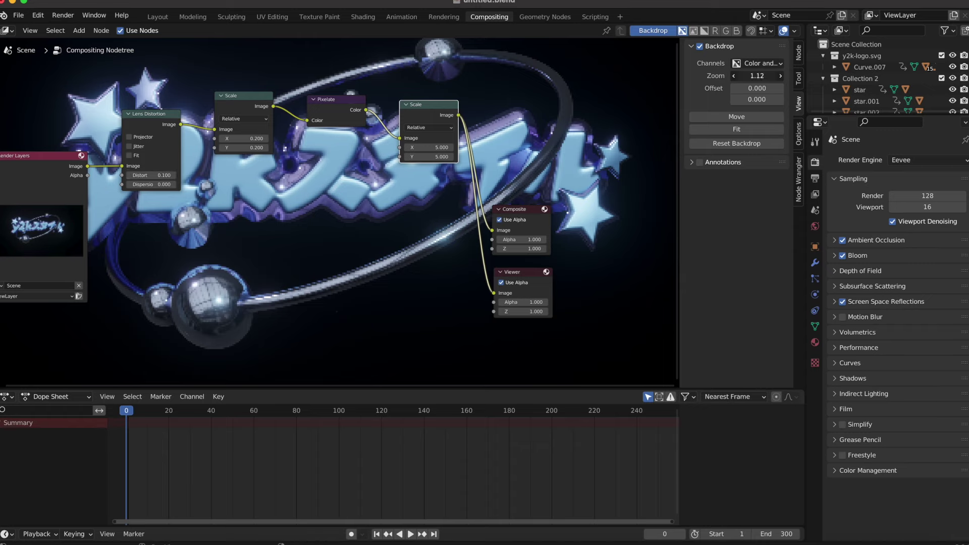
# Step: Set the Lens Distortion dispersion to 0.1, briefly trying 0.2 before settling
pyautogui.click(733, 75)
pyautogui.write('0.66')
pyautogui.click(174, 184)
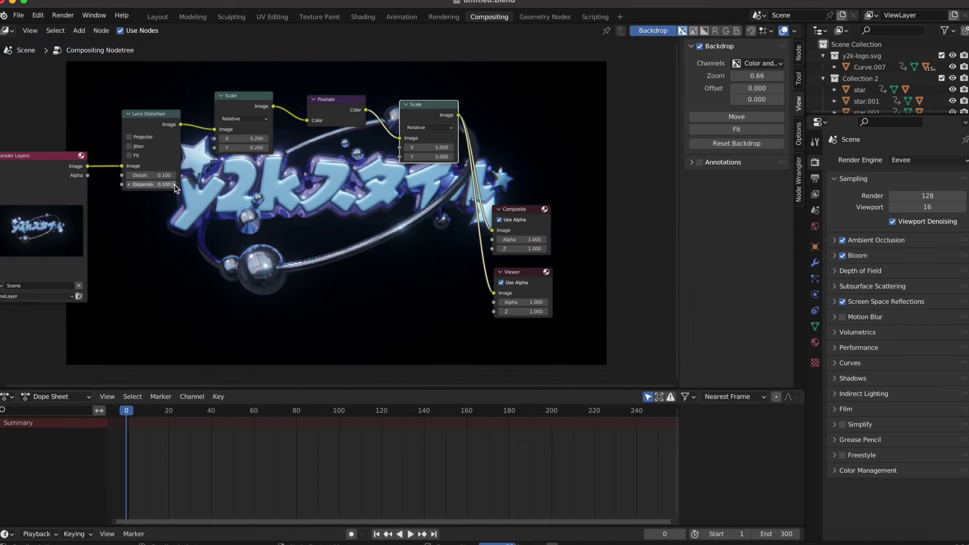
pyautogui.moveTo(175, 186); pyautogui.dragTo(218, 310, button='middle')
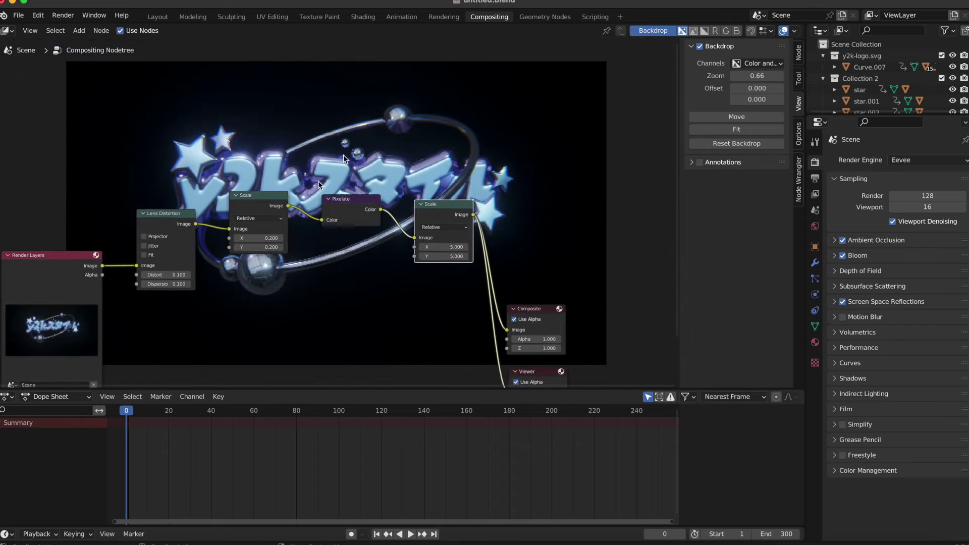
pyautogui.click(189, 284)
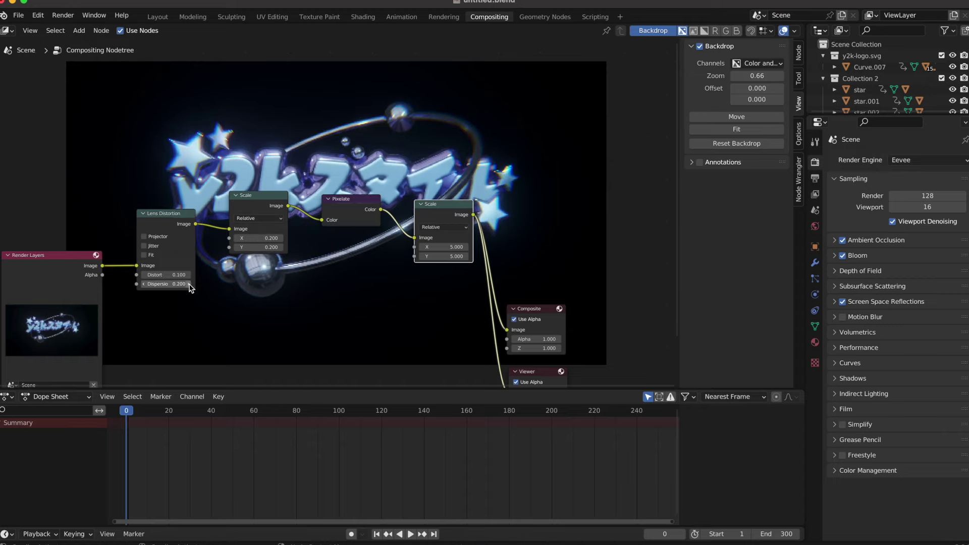
pyautogui.click(144, 284)
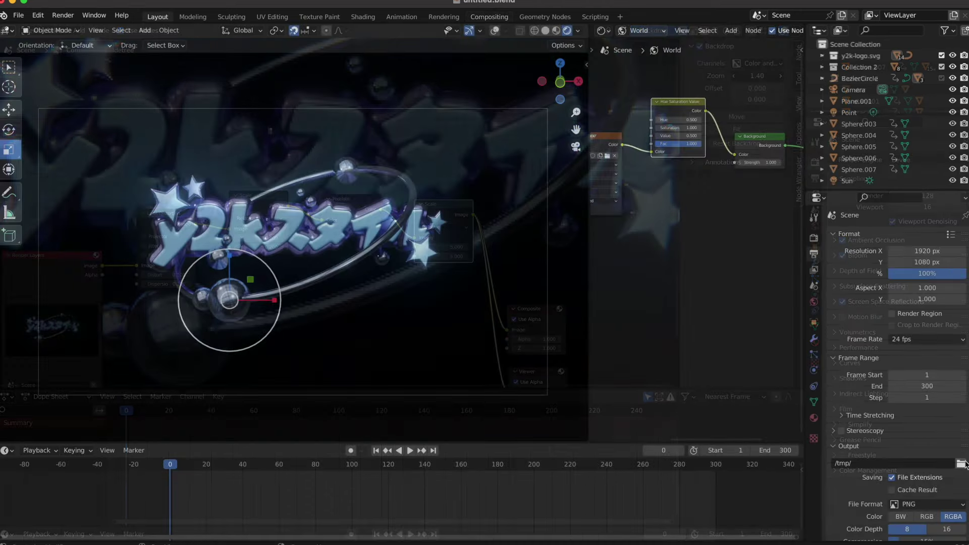
# Step: Set the render output folder to the Desktop and the file format to FFmpeg Video
pyautogui.click(961, 463)
pyautogui.click(234, 325)
pyautogui.click(744, 439)
pyautogui.scroll(-4, 934, 403)
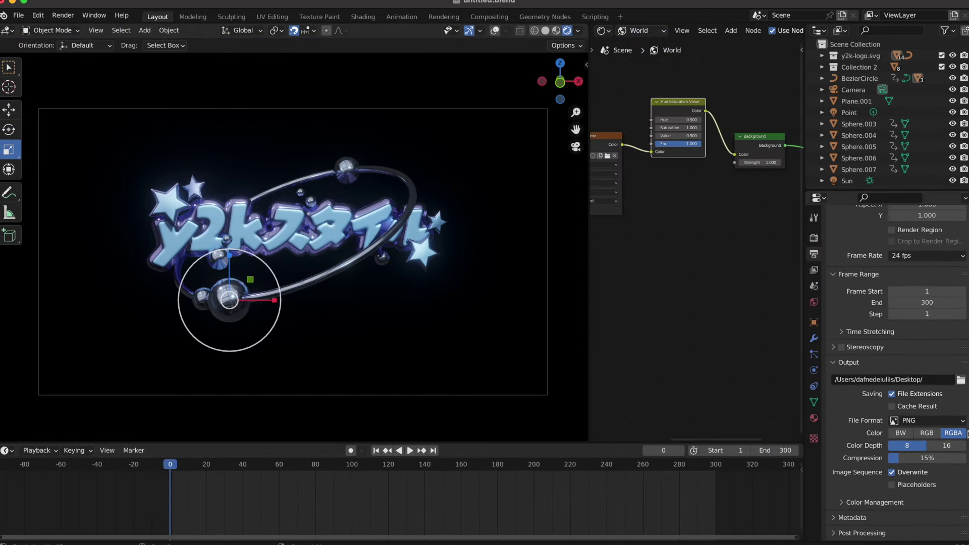
pyautogui.click(954, 421)
pyautogui.click(930, 478)
# Step: Choose MPEG-4 container, H.264 codec and Perceptually Lossless output quality
pyautogui.click(861, 486)
pyautogui.scroll(-3, 843, 490)
pyautogui.scroll(-2, 844, 492)
pyautogui.click(838, 503)
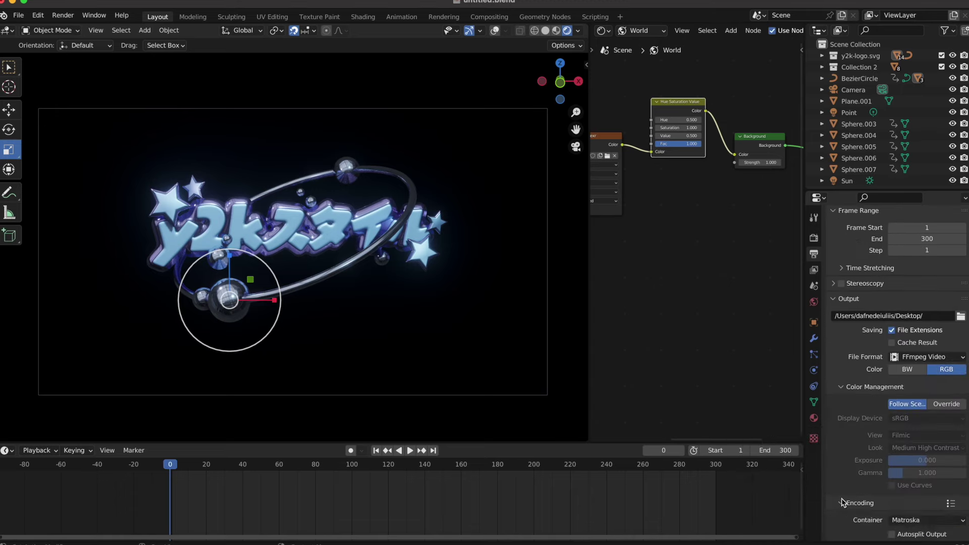
pyautogui.scroll(-5, 858, 479)
pyautogui.click(926, 367)
pyautogui.click(925, 406)
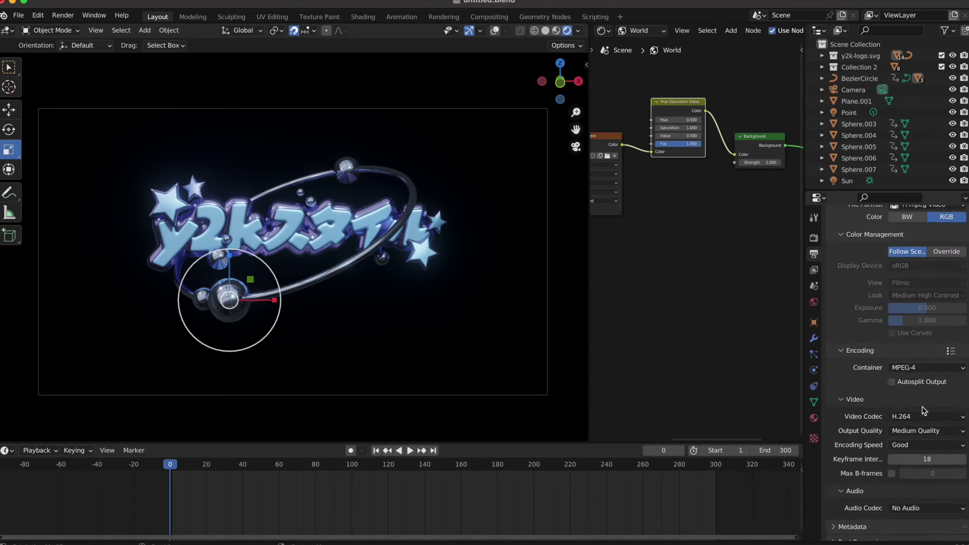
pyautogui.click(899, 417)
pyautogui.click(899, 422)
pyautogui.click(918, 432)
pyautogui.click(916, 394)
pyautogui.scroll(-1, 860, 467)
pyautogui.scroll(10, 860, 467)
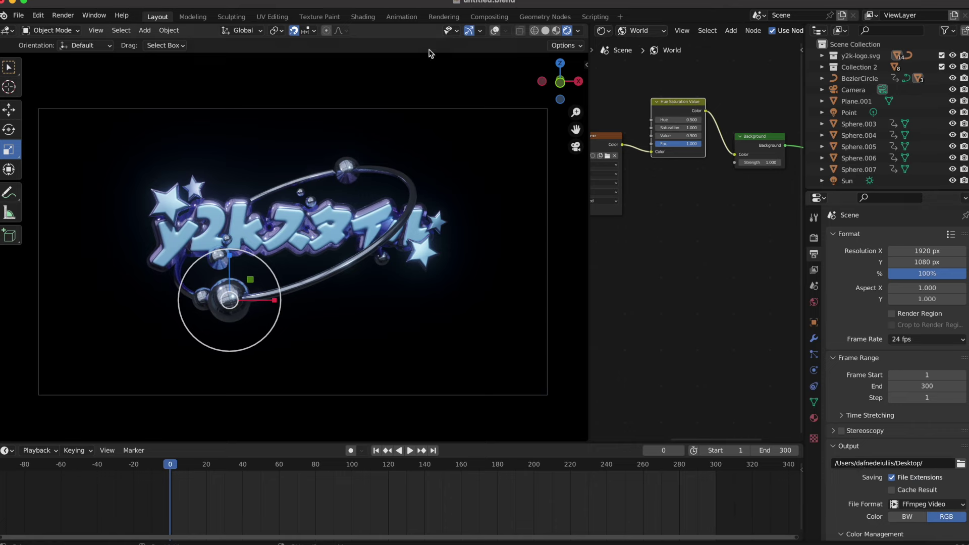
# Step: Start Render Animation from the Render menu to render all frames
pyautogui.click(67, 18)
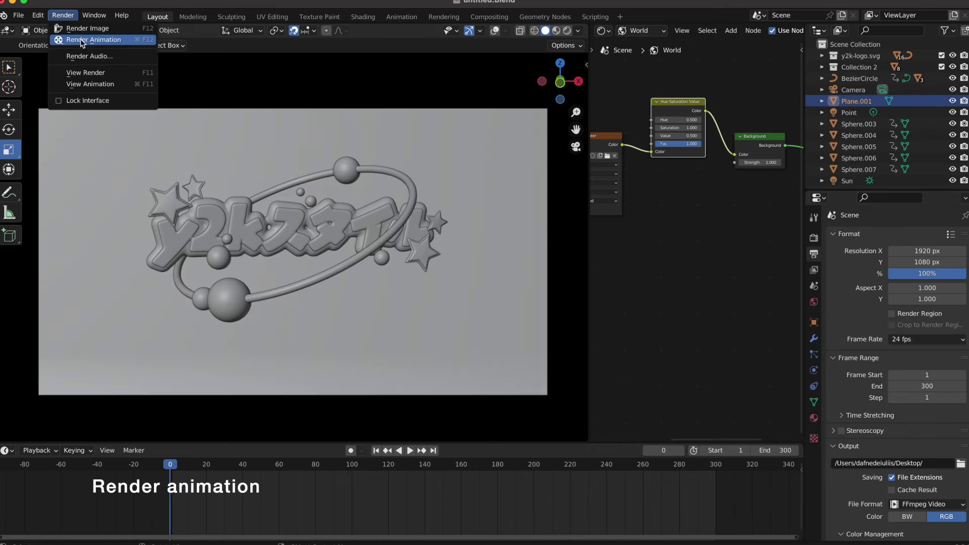
pyautogui.click(80, 39)
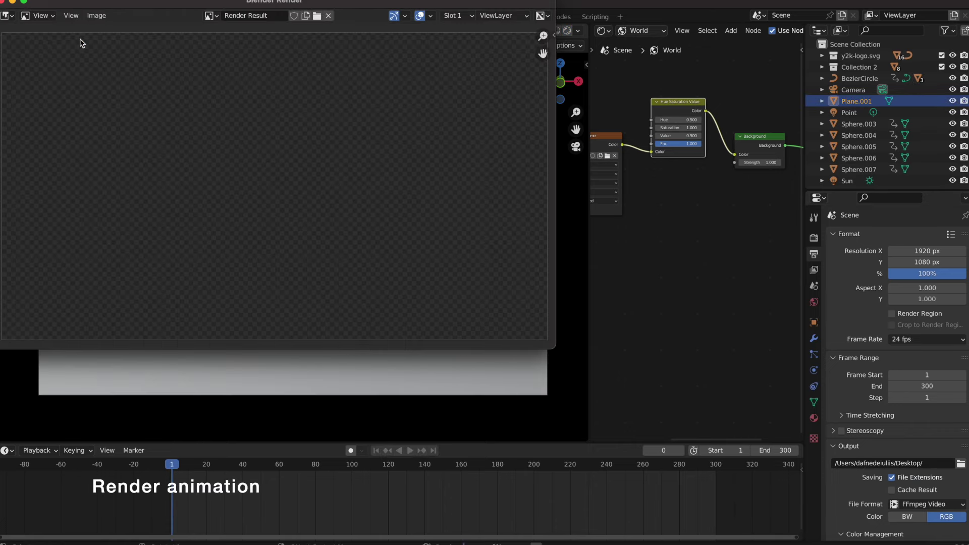